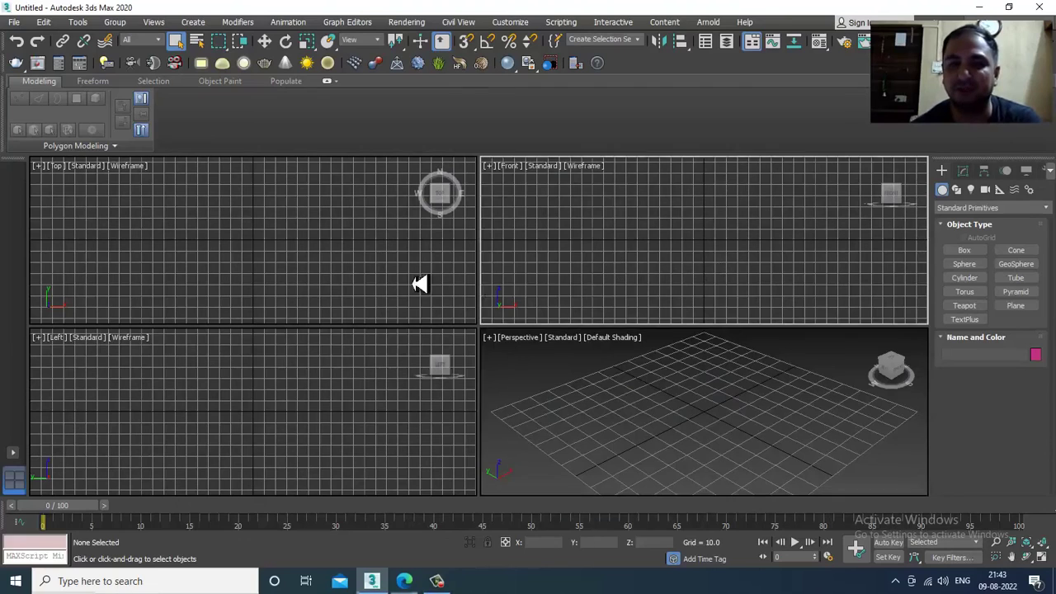
{"action": "left_click", "coordinate": [414, 284]}
{"action": "left_click", "coordinate": [399, 402]}
{"action": "left_click", "coordinate": [602, 418]}
{"action": "left_click", "coordinate": [604, 258]}
{"action": "left_click", "coordinate": [321, 275]}
{"action": "left_click", "coordinate": [353, 440]}
{"action": "left_click", "coordinate": [693, 406]}
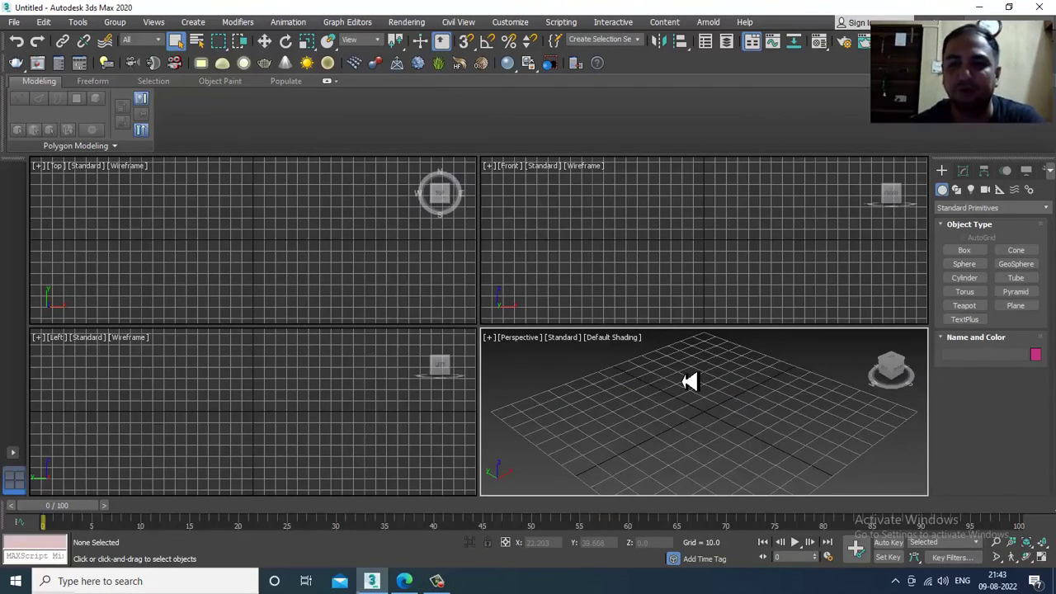
{"action": "left_click", "coordinate": [581, 283]}
{"action": "left_click", "coordinate": [330, 263]}
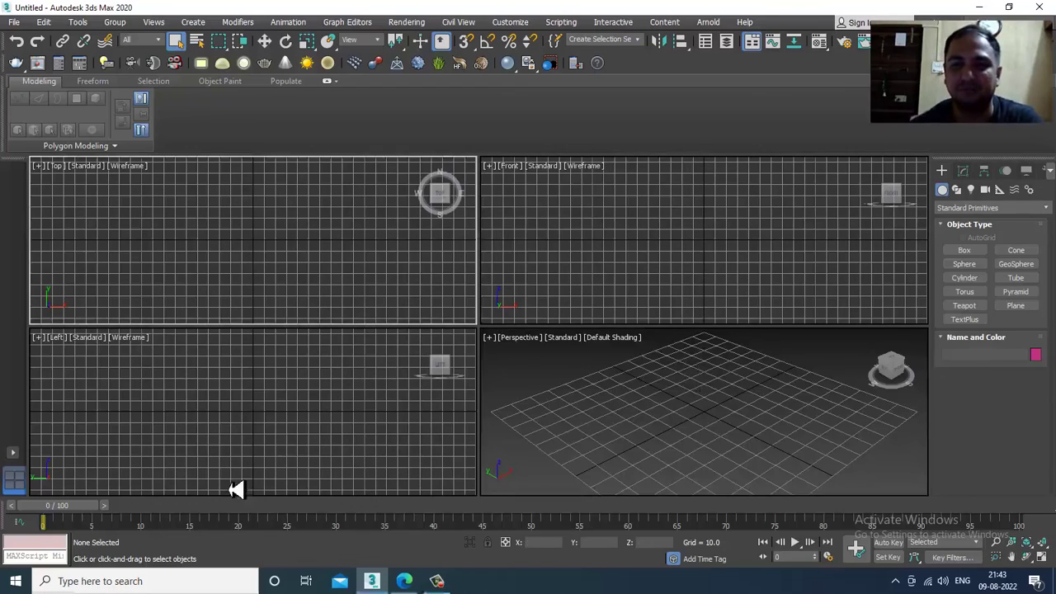
{"action": "left_click", "coordinate": [236, 488]}
{"action": "left_click", "coordinate": [627, 412]}
{"action": "left_click", "coordinate": [601, 203]}
{"action": "left_click", "coordinate": [330, 255]}
{"action": "left_click", "coordinate": [281, 432]}
Step: Create a large Plane primitive centred around the home grid in the maximized Perspective view
{"action": "left_click", "coordinate": [716, 431]}
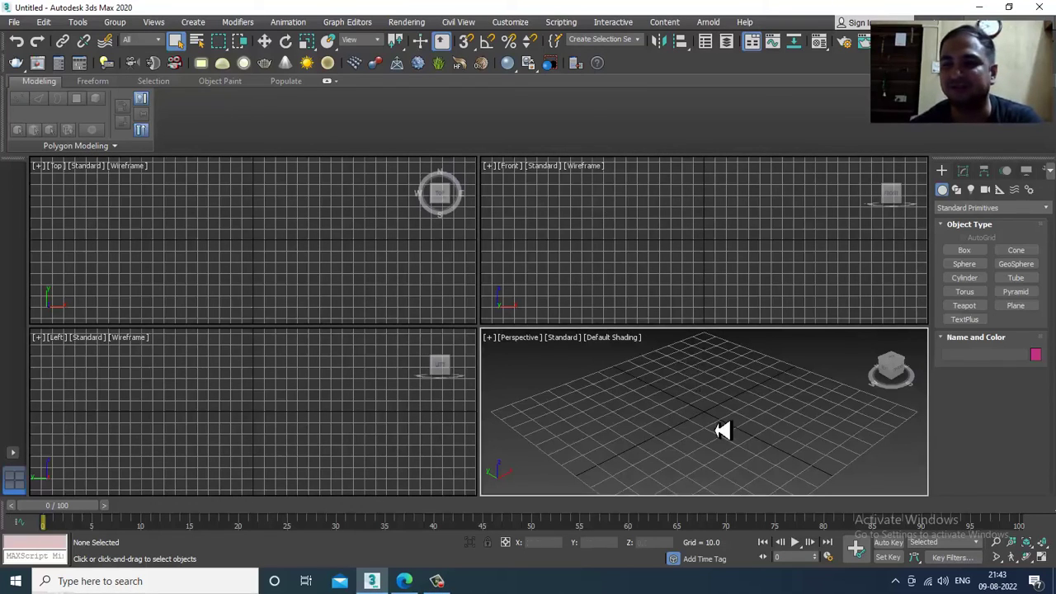
{"action": "left_click", "coordinate": [1013, 307]}
{"action": "key", "text": "alt+w"}
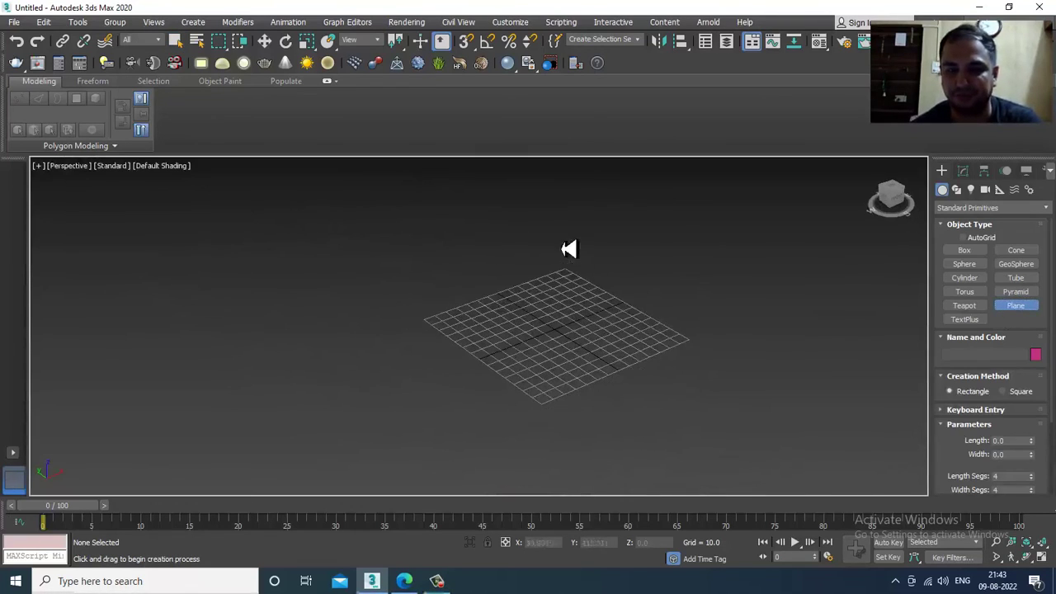
{"action": "left_click_drag", "start_coordinate": [577, 230], "coordinate": [528, 321]}
{"action": "key", "text": "w"}
{"action": "key", "text": "r"}
{"action": "key", "text": "w"}
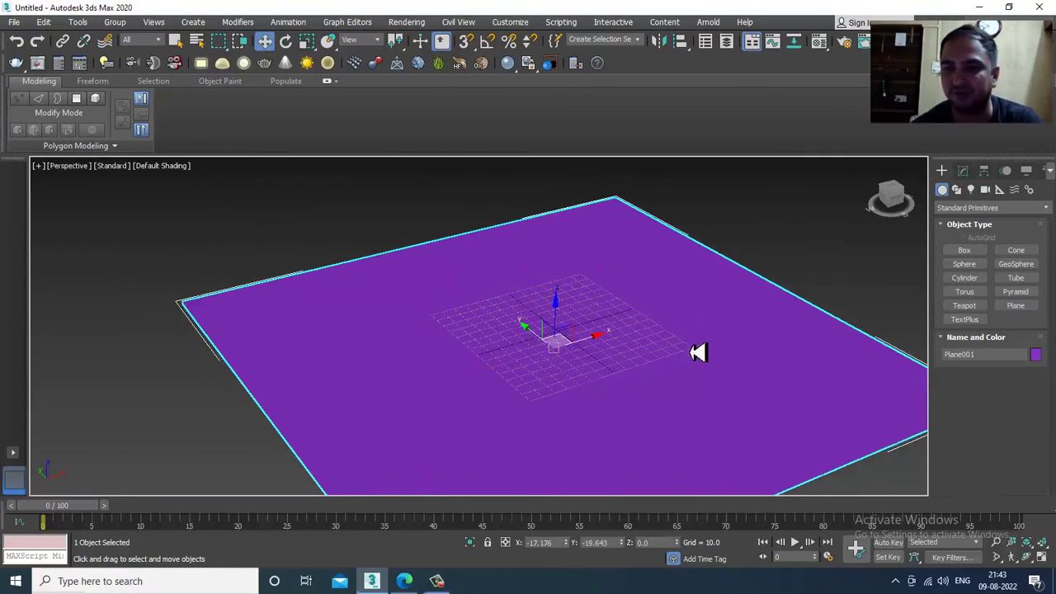
Step: Create a large Sphere primitive at the middle of the plane and turn on edged-face display
{"action": "scroll", "coordinate": [697, 352], "scroll_direction": "up", "scroll_amount": 2}
{"action": "left_click", "coordinate": [963, 264]}
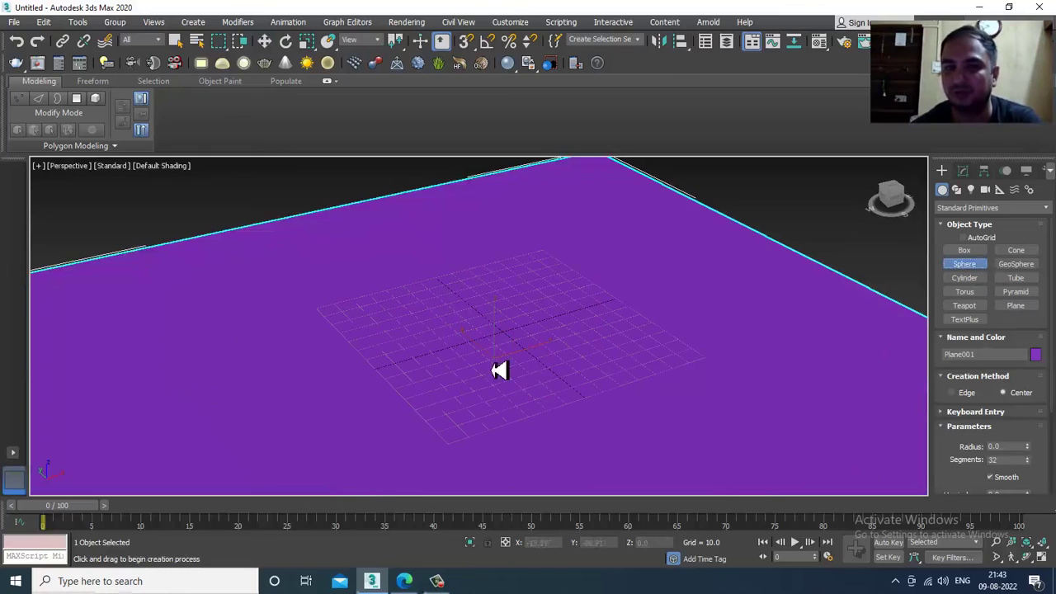
{"action": "left_click_drag", "start_coordinate": [499, 370], "coordinate": [603, 438]}
{"action": "key", "text": "w"}
{"action": "key", "text": "F4"}
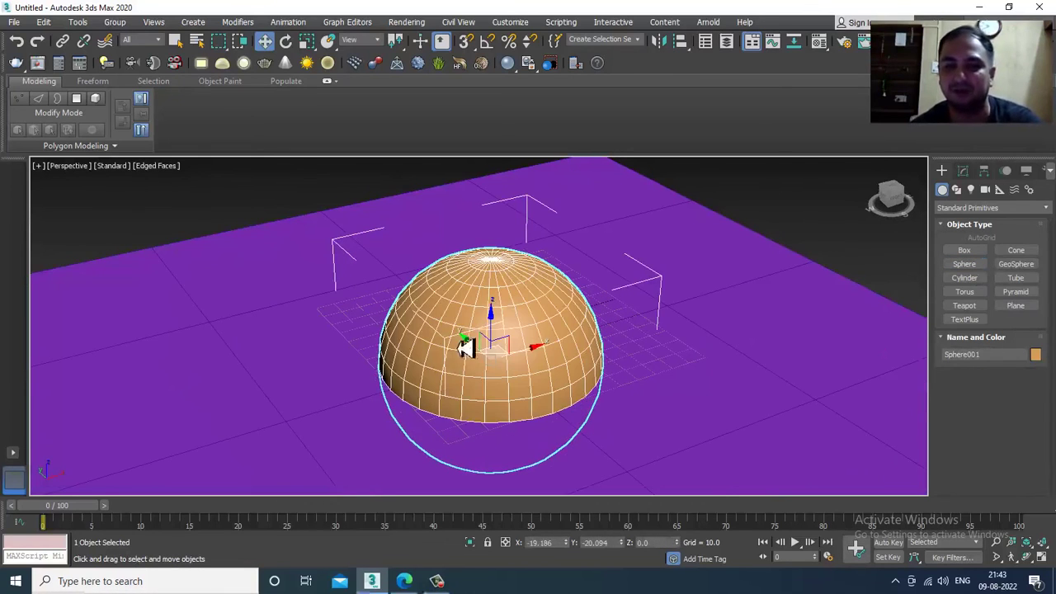
Step: Raise the sphere along Z to about 49.3 so it rests on the plane
{"action": "left_click_drag", "start_coordinate": [492, 323], "coordinate": [502, 217]}
{"action": "key", "text": "ctrl+z"}
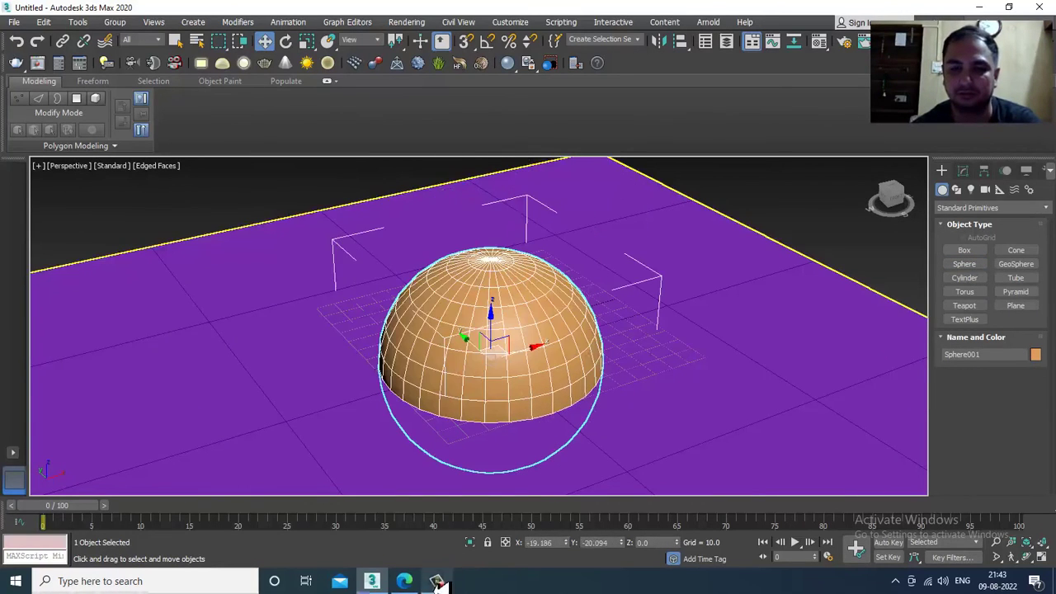
{"action": "left_click", "coordinate": [438, 582]}
{"action": "left_click", "coordinate": [437, 582]}
{"action": "middle_click_drag", "start_coordinate": [518, 438], "coordinate": [536, 351], "text": "alt"}
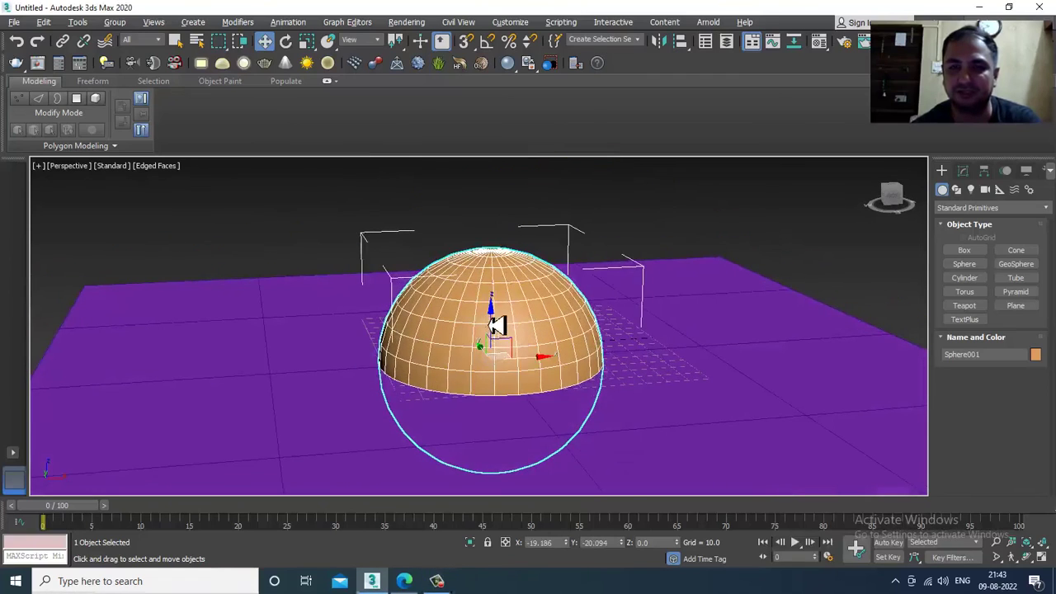
{"action": "left_click_drag", "start_coordinate": [493, 322], "coordinate": [497, 220]}
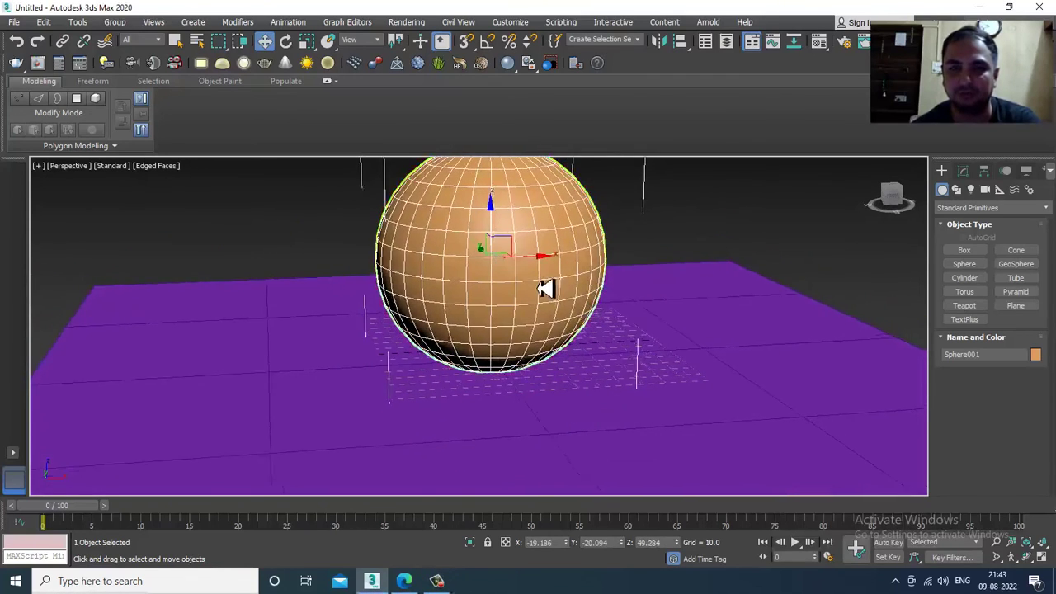
Step: Convert the raised sphere to an Editable Poly
{"action": "middle_click_drag", "start_coordinate": [540, 288], "coordinate": [568, 330], "text": "alt"}
{"action": "right_click", "coordinate": [582, 333]}
{"action": "mouse_move", "coordinate": [588, 382]}
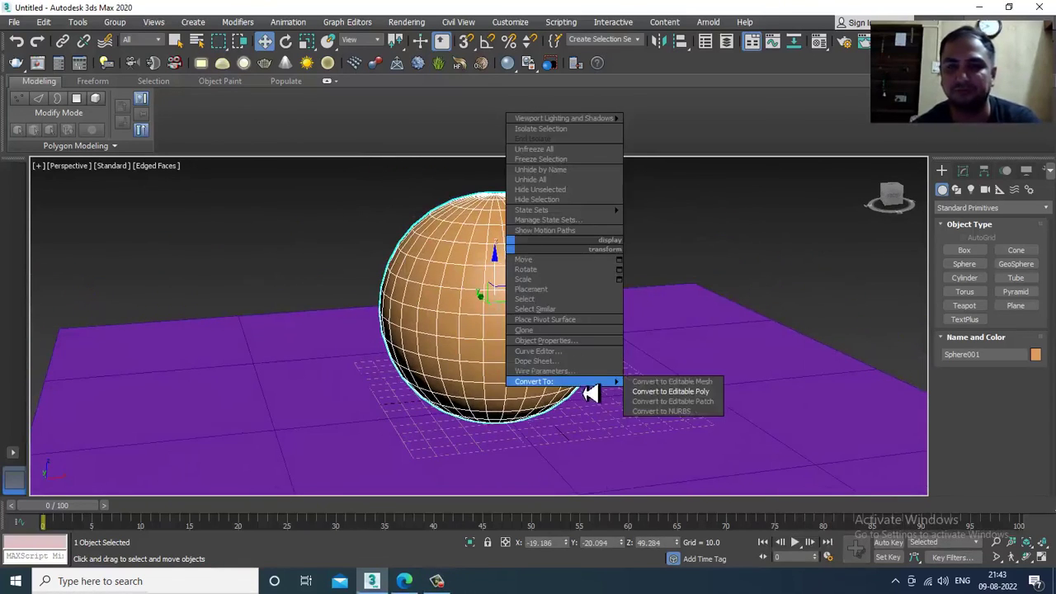
{"action": "left_click", "coordinate": [701, 395]}
Step: In the Front view, delete the sphere's upper polygons, leaving an open bowl shape
{"action": "key", "text": "alt+w"}
{"action": "key", "text": "alt+w"}
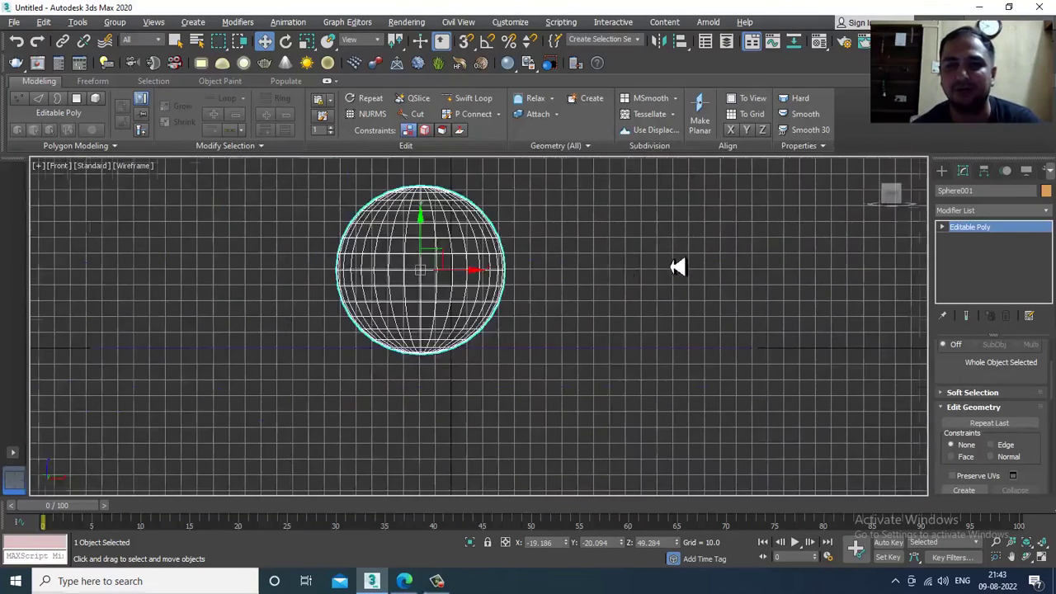
{"action": "key", "text": "4"}
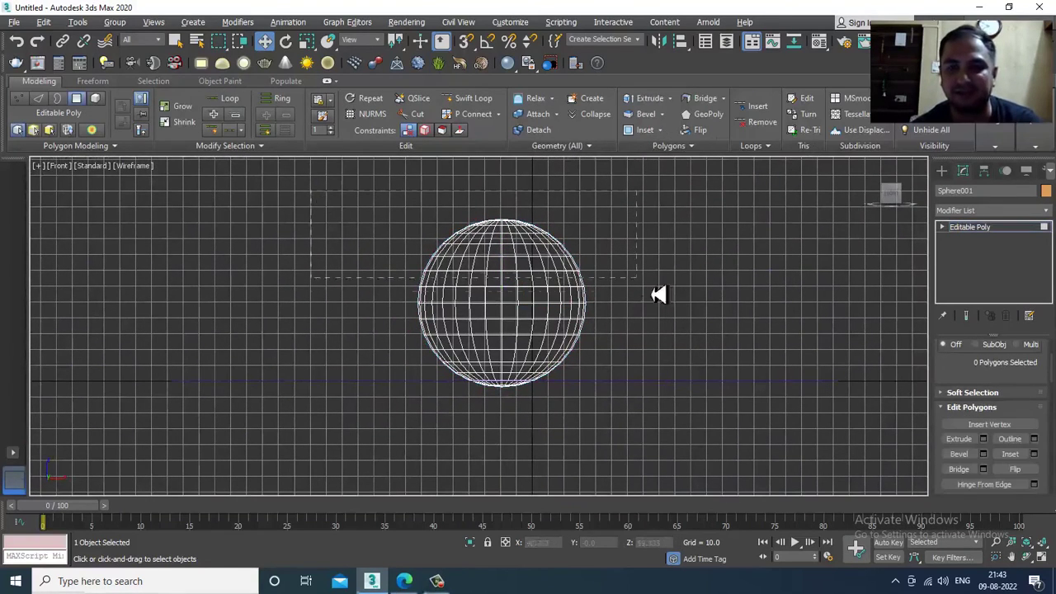
{"action": "left_click_drag", "start_coordinate": [708, 327], "coordinate": [707, 327]}
{"action": "key", "text": "Delete"}
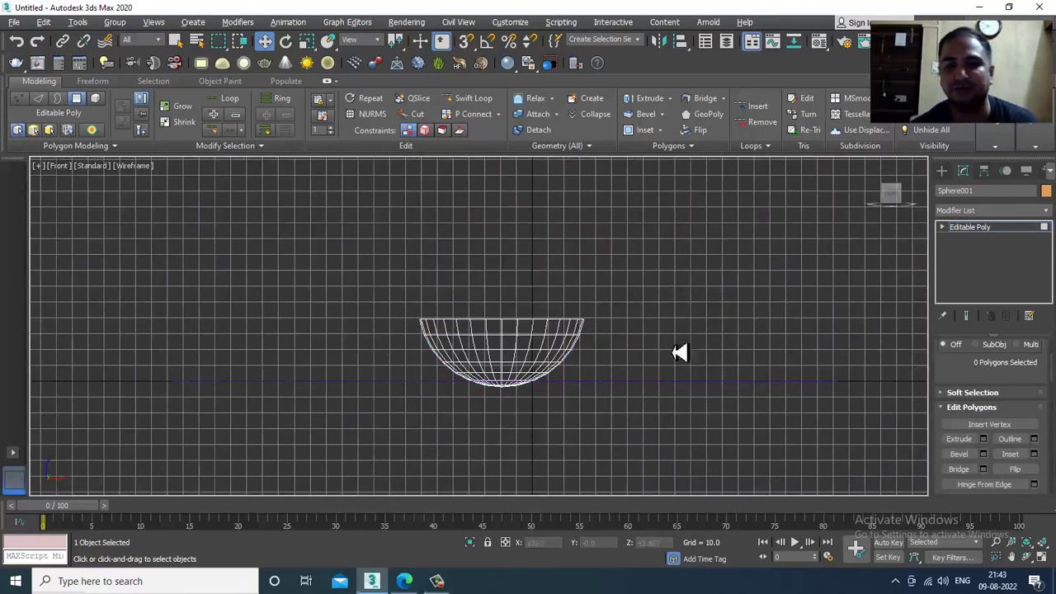
Step: Leave polygon editing and add a Shell modifier to the half sphere in the Perspective view
{"action": "key", "text": "alt+w"}
{"action": "key", "text": "alt+w"}
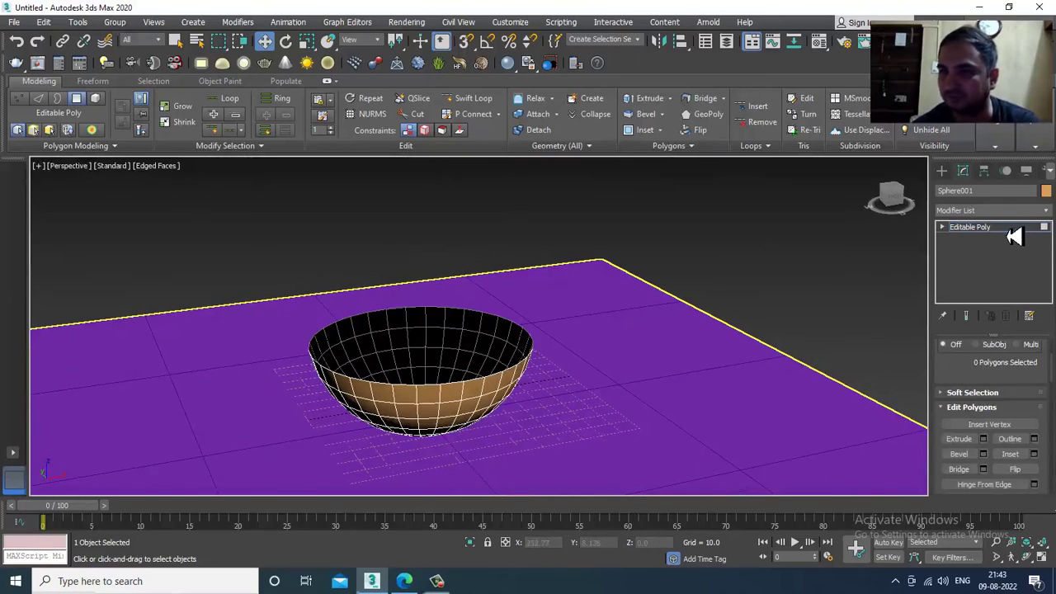
{"action": "left_click", "coordinate": [1013, 233]}
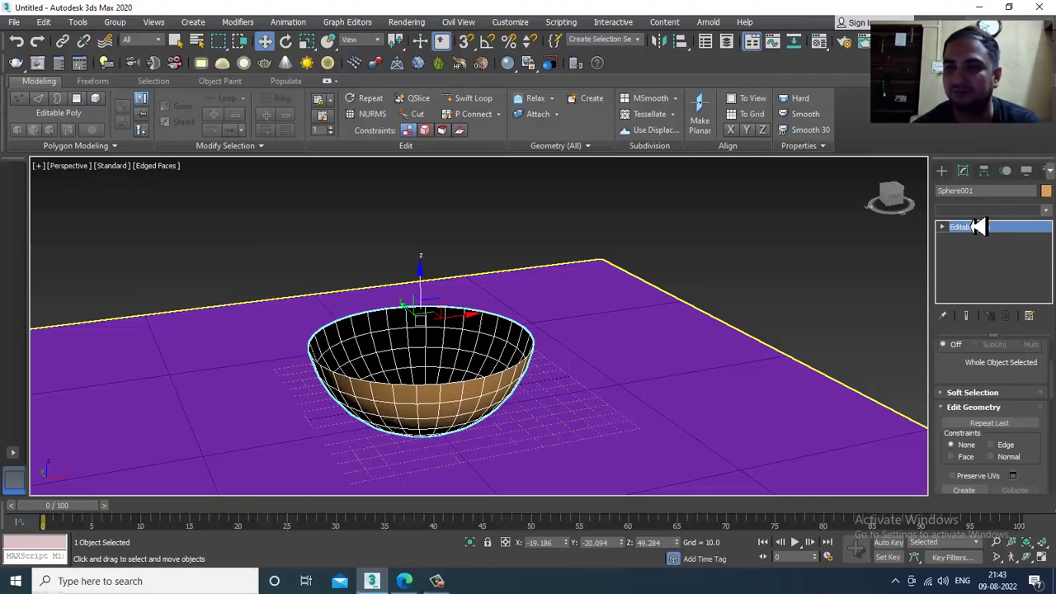
{"action": "left_click", "coordinate": [981, 210]}
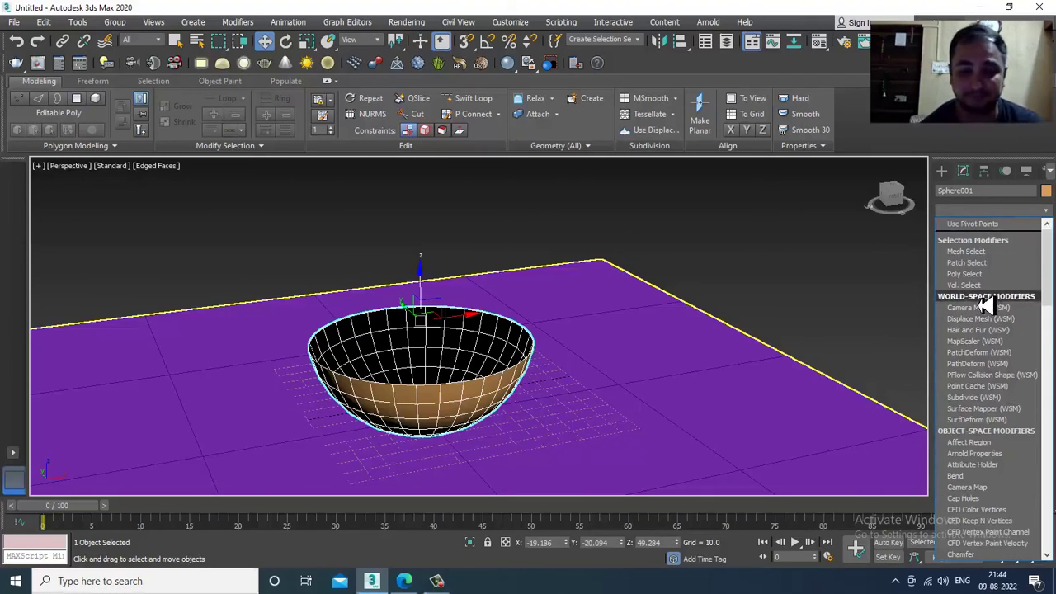
{"action": "type", "text": "sh"}
{"action": "key", "text": "Return"}
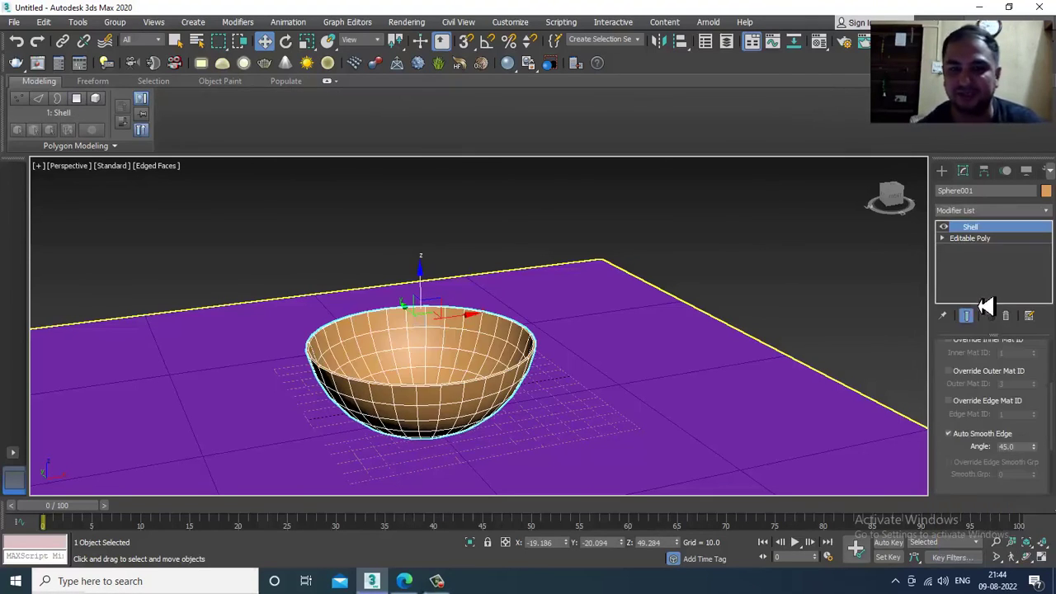
Step: Set the Shell's outer amount to 1.36 to thicken the bowl wall
{"action": "middle_click_drag", "start_coordinate": [636, 333], "coordinate": [677, 340], "text": "alt"}
{"action": "middle_click_drag", "start_coordinate": [746, 354], "coordinate": [679, 371], "text": "alt"}
{"action": "scroll", "coordinate": [679, 370], "scroll_direction": "up", "scroll_amount": 3}
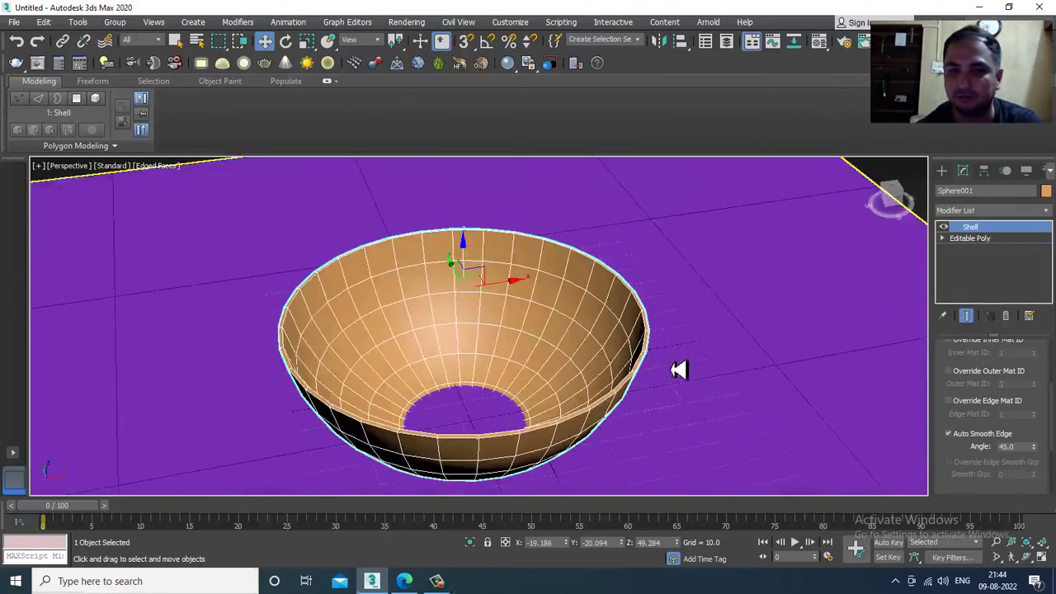
{"action": "left_click_drag", "start_coordinate": [966, 373], "coordinate": [982, 515]}
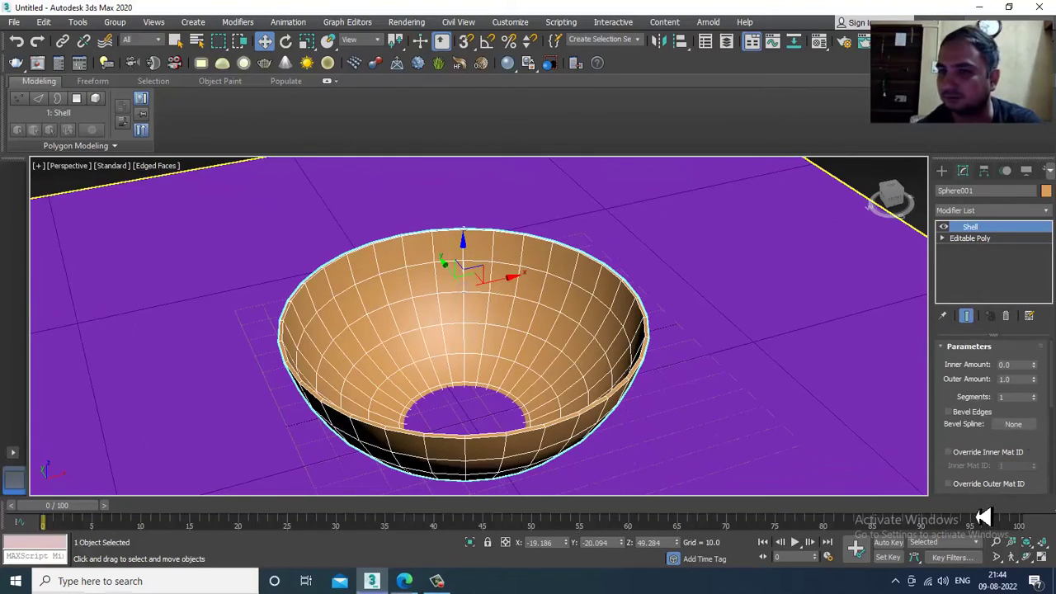
{"action": "left_click_drag", "start_coordinate": [1034, 382], "coordinate": [1036, 355]}
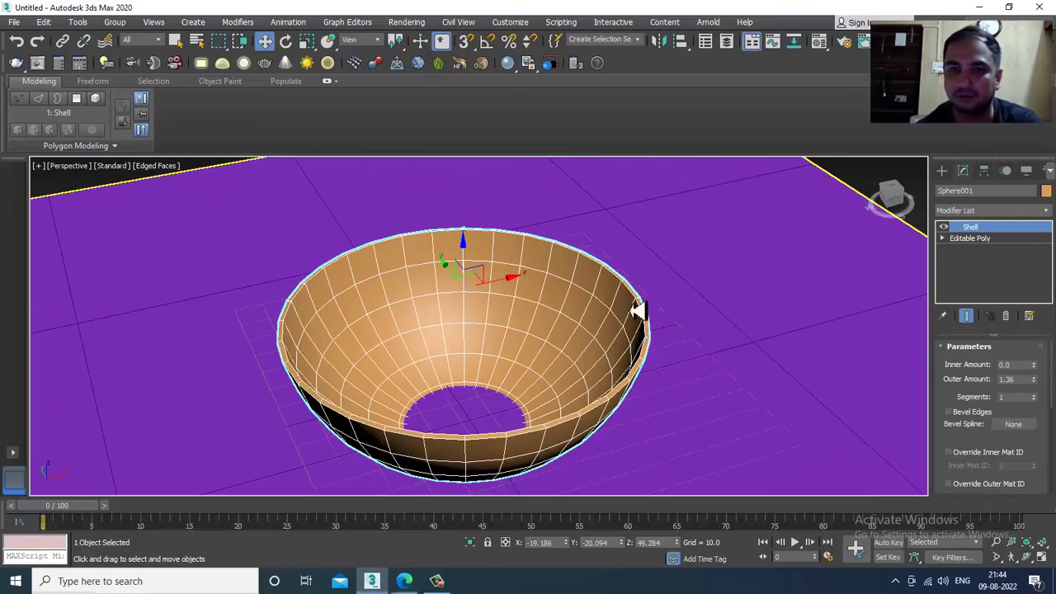
Step: Collapse the shelled bowl to an Editable Poly
{"action": "right_click", "coordinate": [596, 290]}
{"action": "mouse_move", "coordinate": [684, 427]}
{"action": "left_click", "coordinate": [796, 438]}
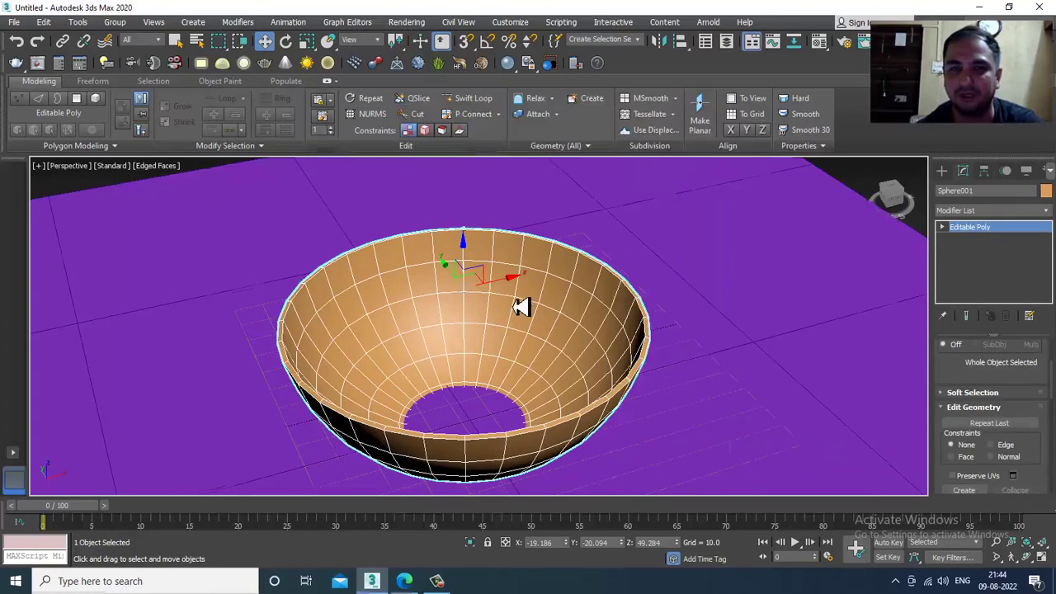
Step: In the Top view, create a small sphere with a radius of about 10.25 inside the bowl's outline
{"action": "middle_click_drag", "start_coordinate": [467, 262], "coordinate": [493, 254], "text": "alt"}
{"action": "key", "text": "alt+w"}
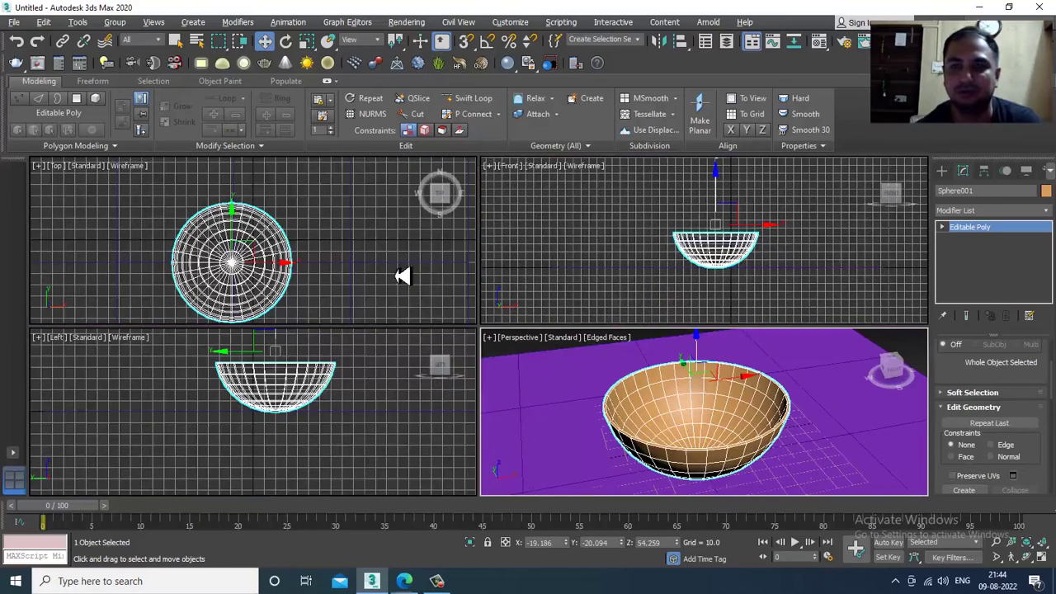
{"action": "key", "text": "alt+w"}
{"action": "left_click", "coordinate": [941, 170]}
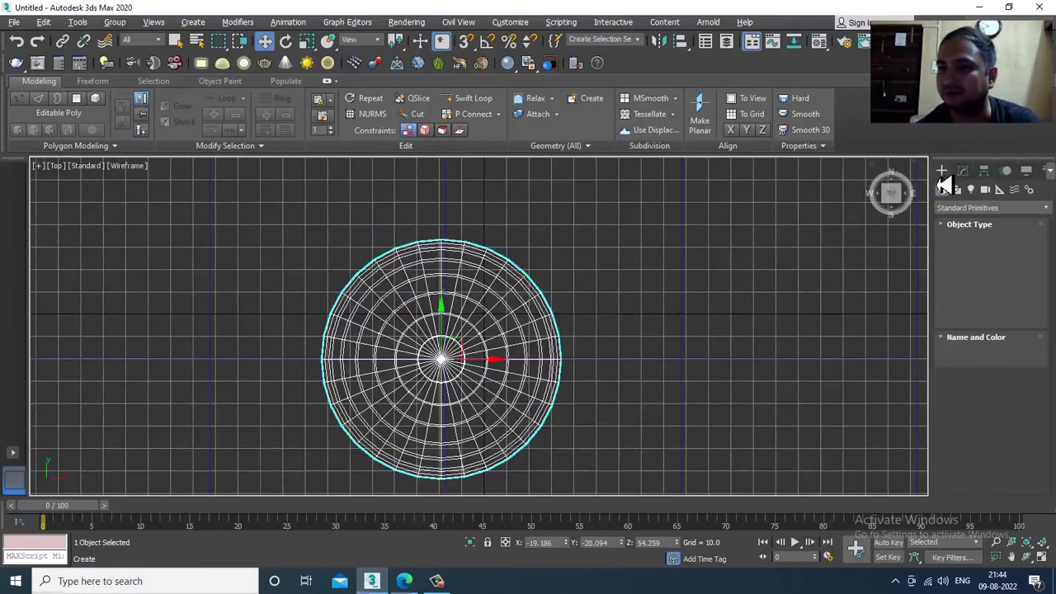
{"action": "left_click", "coordinate": [967, 264]}
{"action": "left_click_drag", "start_coordinate": [387, 366], "coordinate": [402, 384]}
{"action": "right_click", "coordinate": [406, 387]}
Step: In the Perspective view, raise the small sphere along Z to about 60, above the bowl
{"action": "key", "text": "alt+w"}
{"action": "right_click", "coordinate": [712, 403]}
{"action": "key", "text": "alt+w"}
{"action": "middle_click_drag", "start_coordinate": [665, 413], "coordinate": [661, 366], "text": "alt"}
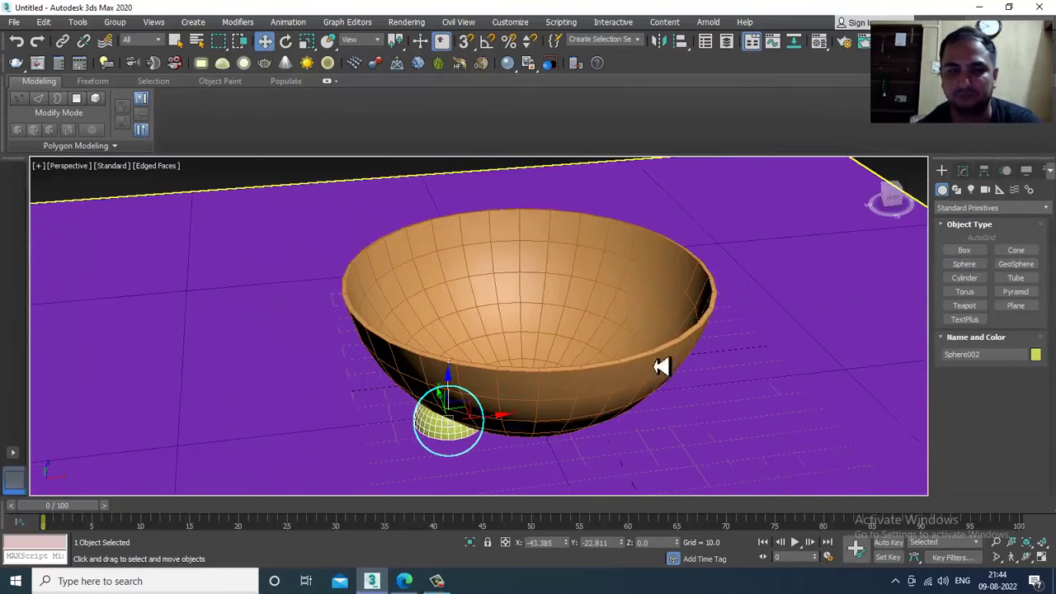
{"action": "left_click_drag", "start_coordinate": [460, 393], "coordinate": [474, 212]}
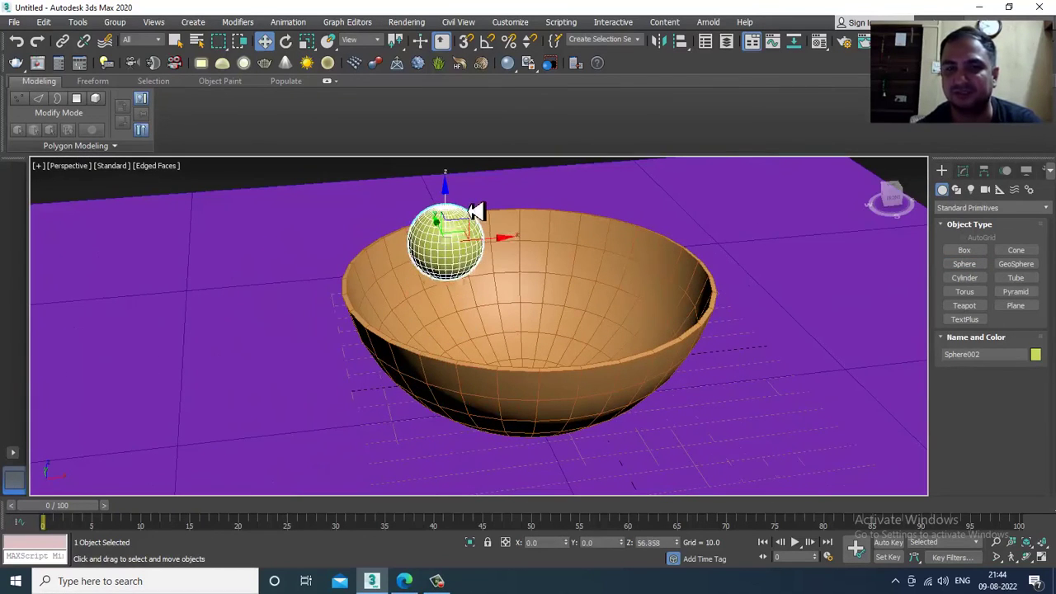
Step: Reduce the small sphere's segments to 18
{"action": "left_click", "coordinate": [965, 171]}
{"action": "scroll", "coordinate": [999, 382], "scroll_direction": "up", "scroll_amount": 3}
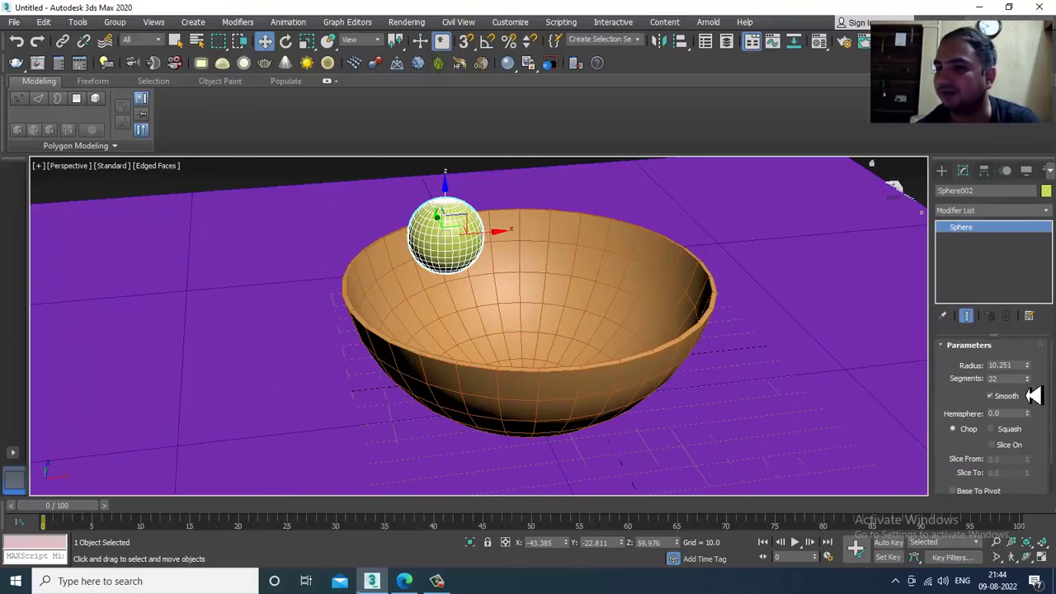
{"action": "left_click_drag", "start_coordinate": [1036, 389], "coordinate": [1040, 397]}
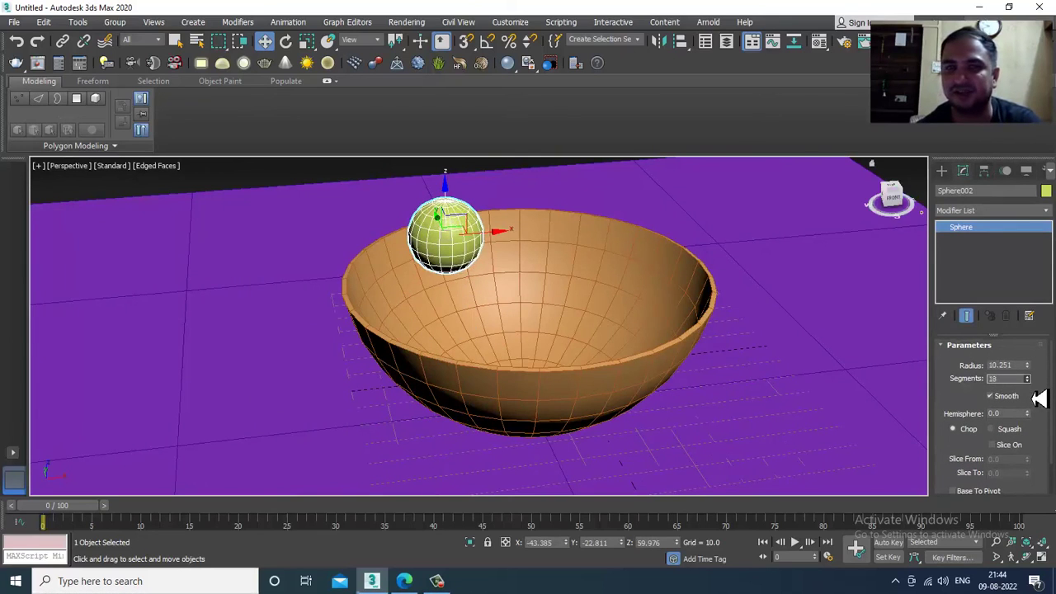
Step: Add an FFD(cyl) modifier to the small sphere
{"action": "middle_click_drag", "start_coordinate": [572, 305], "coordinate": [609, 330]}
{"action": "scroll", "coordinate": [462, 263], "scroll_direction": "up", "scroll_amount": 3}
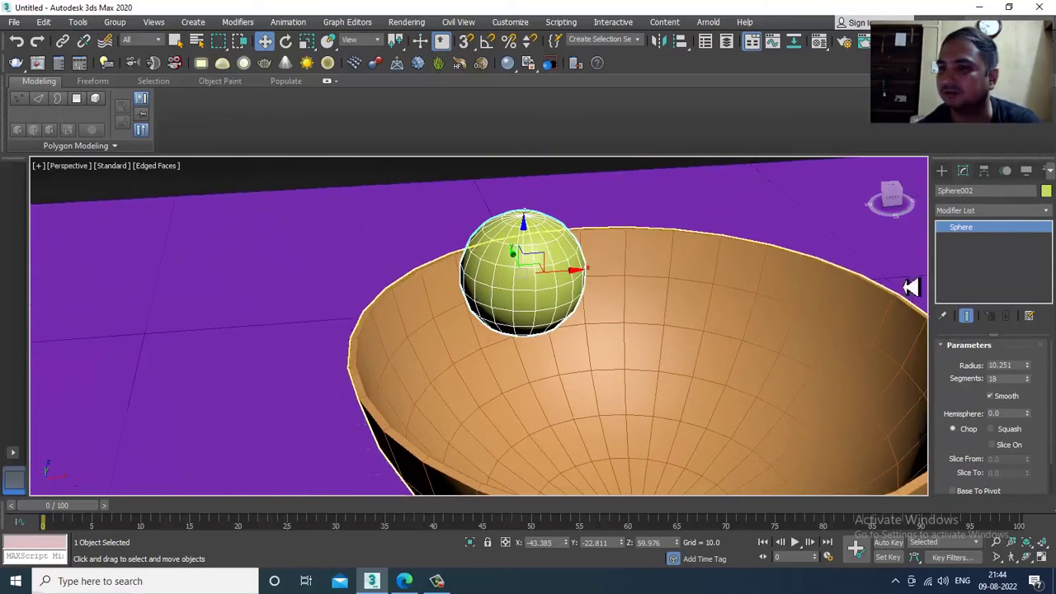
{"action": "left_click", "coordinate": [976, 211]}
{"action": "key", "text": "f"}
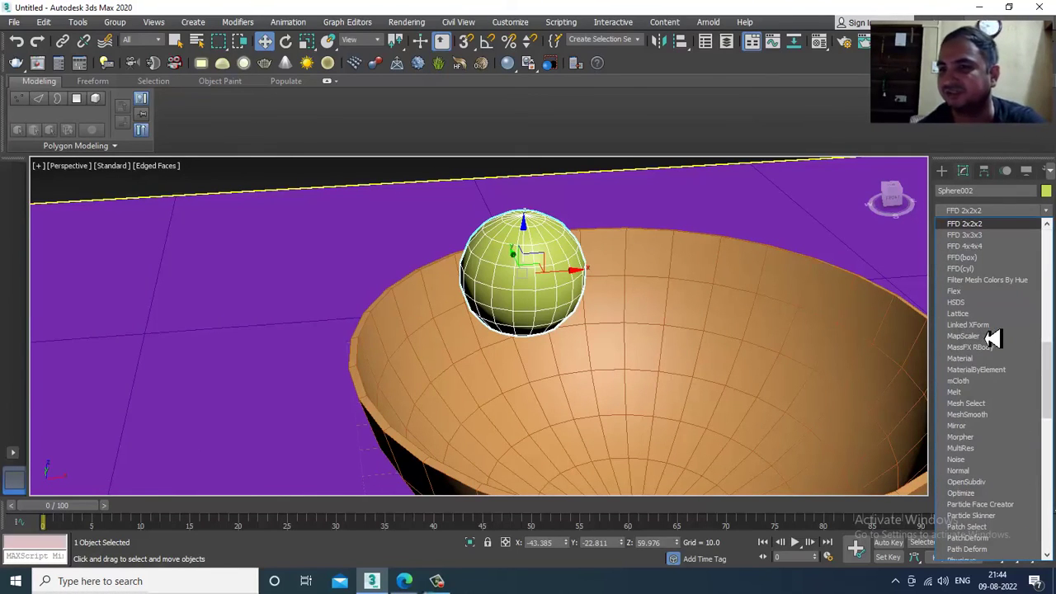
{"action": "left_click", "coordinate": [963, 268]}
Step: In the Front view, scale the lattice's bottom row of control points inward to narrow the sphere's base
{"action": "key", "text": "alt+w"}
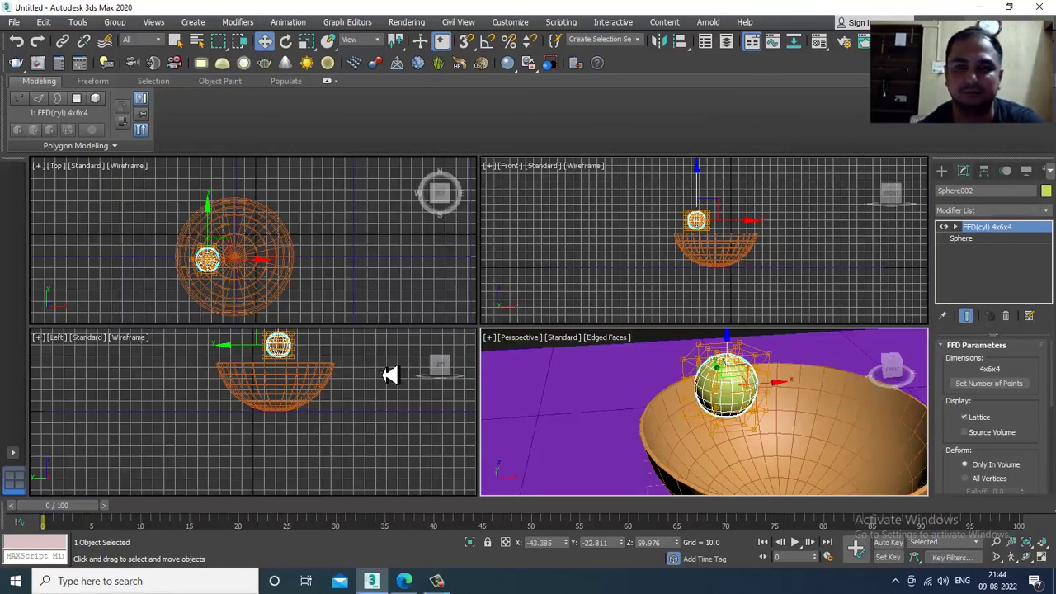
{"action": "right_click", "coordinate": [747, 259]}
{"action": "key", "text": "alt+w"}
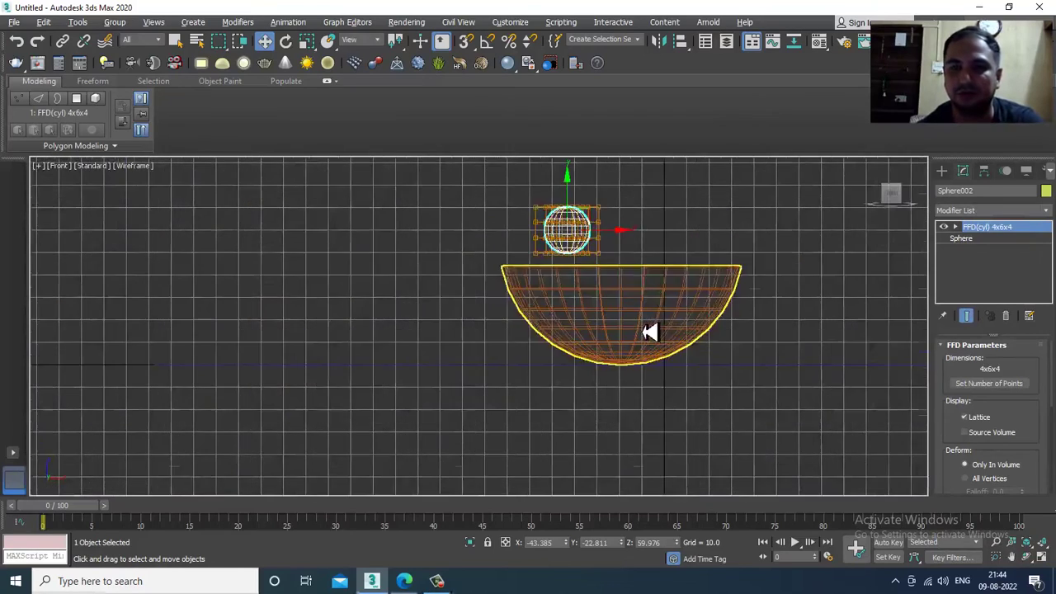
{"action": "scroll", "coordinate": [650, 332], "scroll_direction": "up", "scroll_amount": 3}
{"action": "left_click_drag", "start_coordinate": [444, 315], "coordinate": [555, 356]}
{"action": "key", "text": "r"}
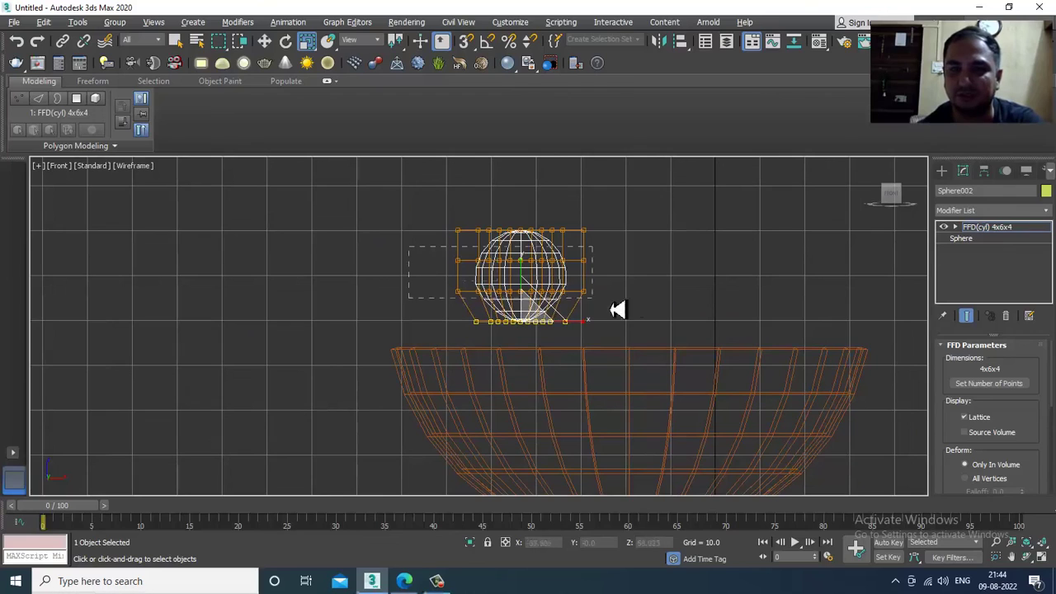
Step: Scale the lattice's two middle rows of control points to 115% and view the shape in Perspective
{"action": "left_click_drag", "start_coordinate": [618, 309], "coordinate": [650, 310]}
{"action": "key", "text": "ctrl+z"}
{"action": "key", "text": "ctrl+z"}
{"action": "key", "text": "ctrl+z"}
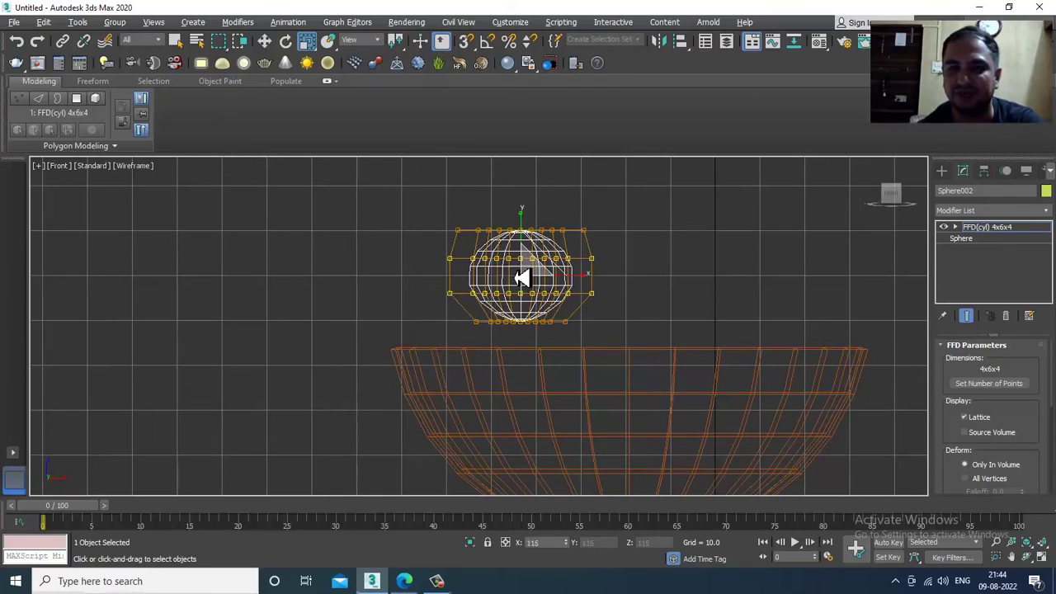
{"action": "key", "text": "alt+w"}
{"action": "key", "text": "alt+w"}
{"action": "key", "text": "z"}
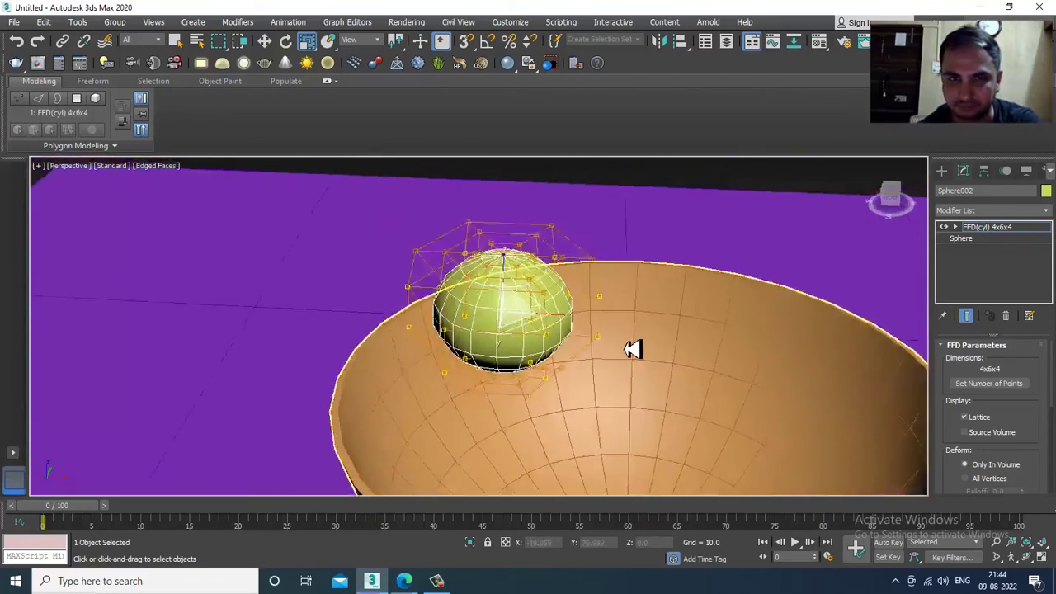
Step: Try to lower the lattice's top centre control point in Perspective, then inspect the sphere's top in the Front view
{"action": "scroll", "coordinate": [526, 302], "scroll_direction": "down", "scroll_amount": 2}
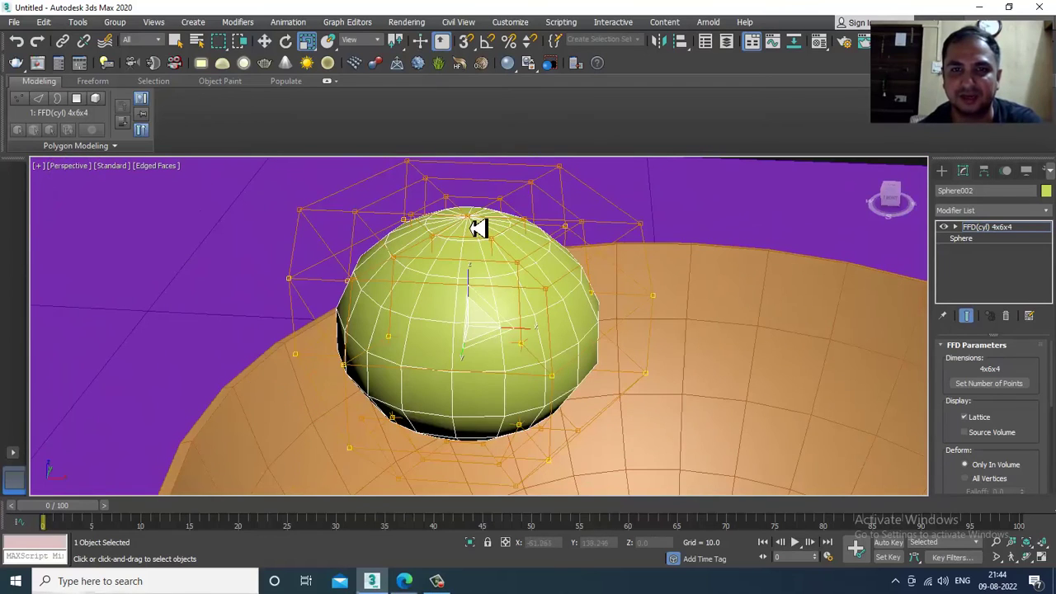
{"action": "left_click", "coordinate": [478, 229]}
{"action": "key", "text": "w"}
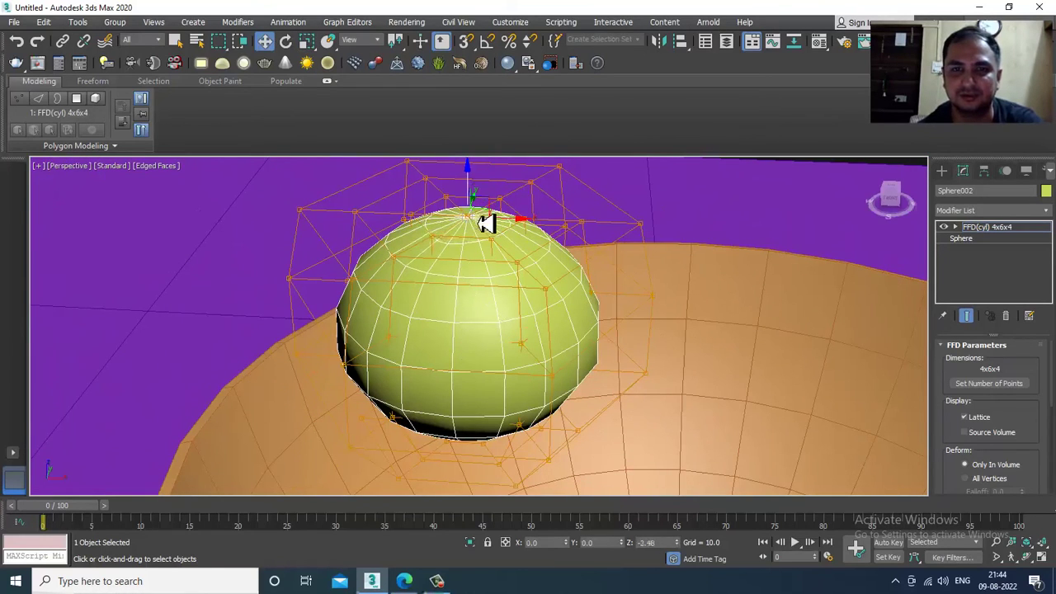
{"action": "left_click", "coordinate": [481, 223]}
{"action": "middle_click_drag", "start_coordinate": [487, 222], "coordinate": [490, 233], "text": "alt"}
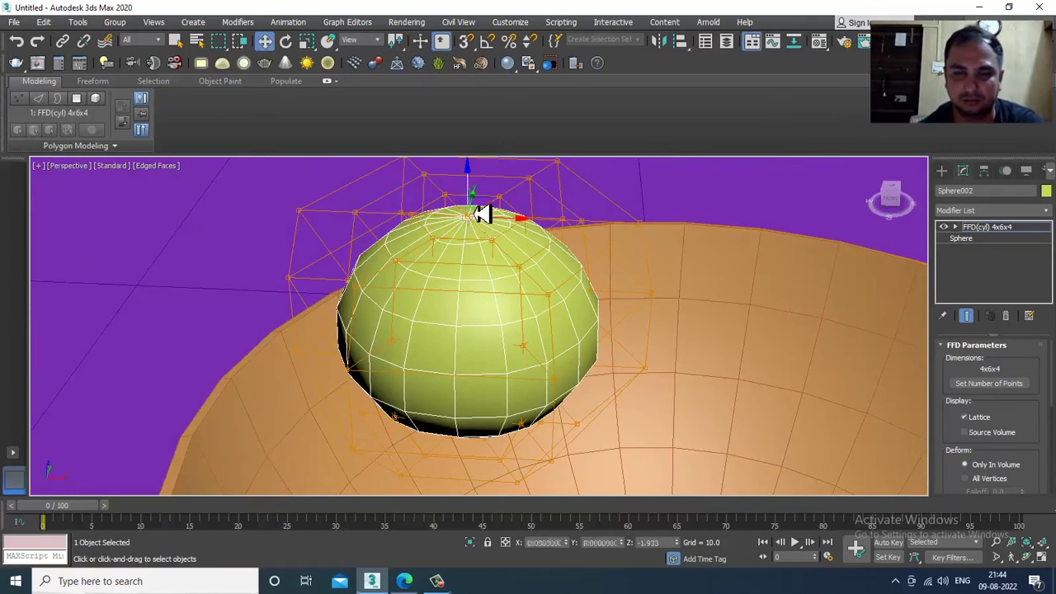
{"action": "key", "text": "alt+w"}
{"action": "key", "text": "alt+w"}
{"action": "middle_click_drag", "start_coordinate": [274, 262], "coordinate": [409, 288]}
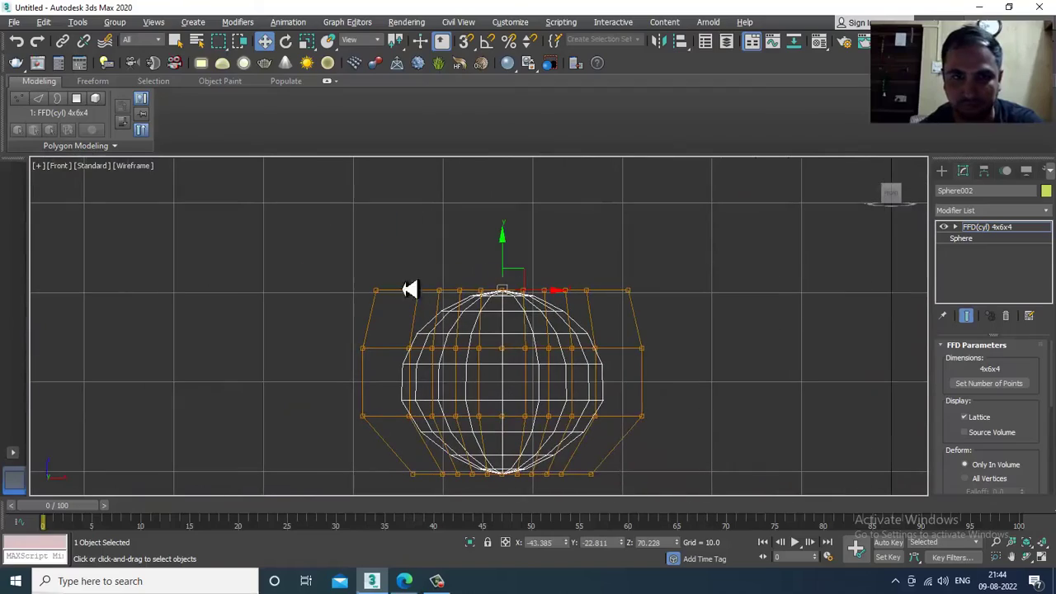
Step: In the Top view, select the column of lattice control points at the small sphere's centre
{"action": "key", "text": "alt+w"}
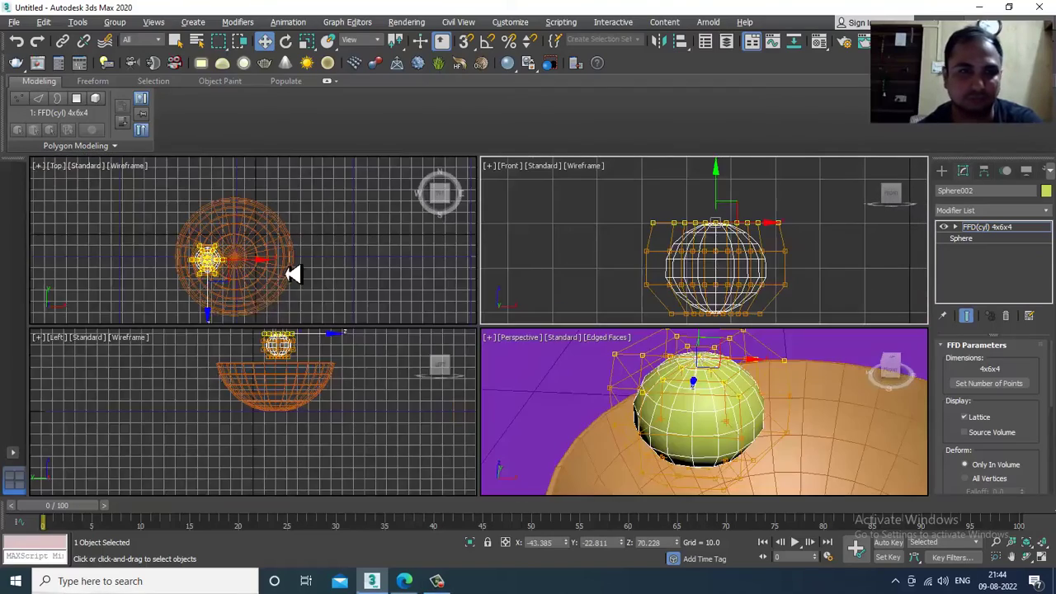
{"action": "middle_click", "coordinate": [294, 273]}
{"action": "key", "text": "alt+w"}
{"action": "scroll", "coordinate": [512, 348], "scroll_direction": "up", "scroll_amount": 6}
{"action": "middle_click_drag", "start_coordinate": [289, 396], "coordinate": [576, 343]}
{"action": "middle_click_drag", "start_coordinate": [220, 377], "coordinate": [391, 358]}
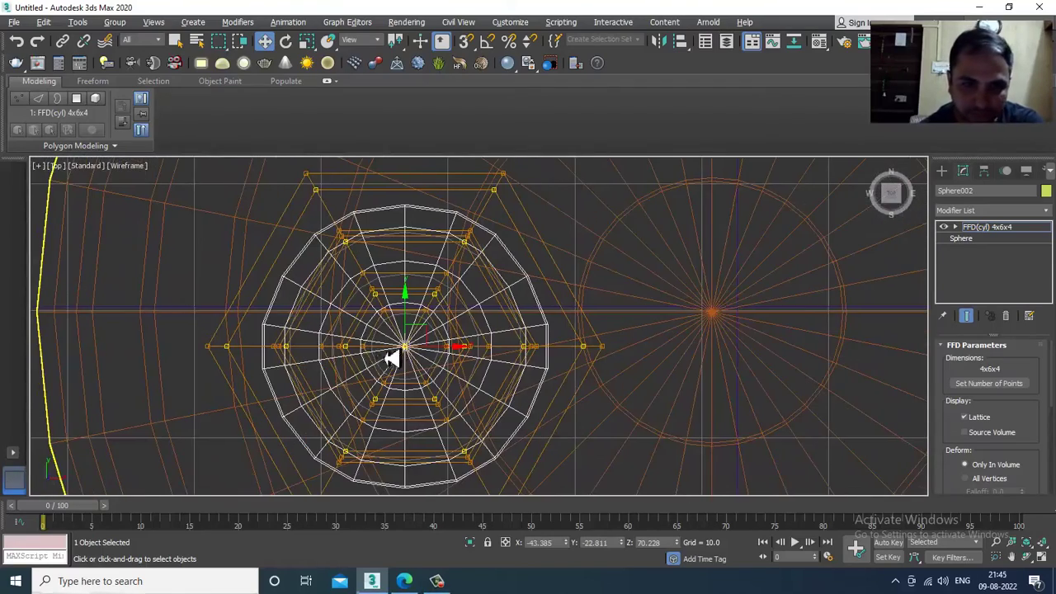
{"action": "key", "text": "alt+w"}
{"action": "key", "text": "alt+w"}
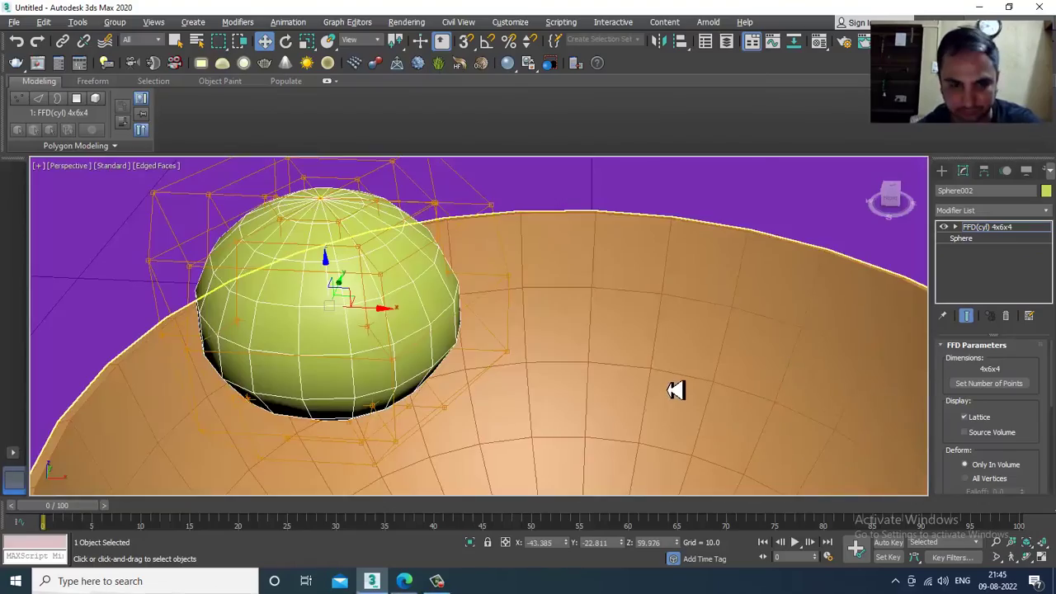
Step: Keep only the lattice's top centre control point selected and lower it to about Z 67 to dimple the sphere's top
{"action": "key", "text": "F3"}
{"action": "middle_click_drag", "start_coordinate": [410, 386], "coordinate": [464, 307]}
{"action": "scroll", "coordinate": [453, 275], "scroll_direction": "down", "scroll_amount": 2}
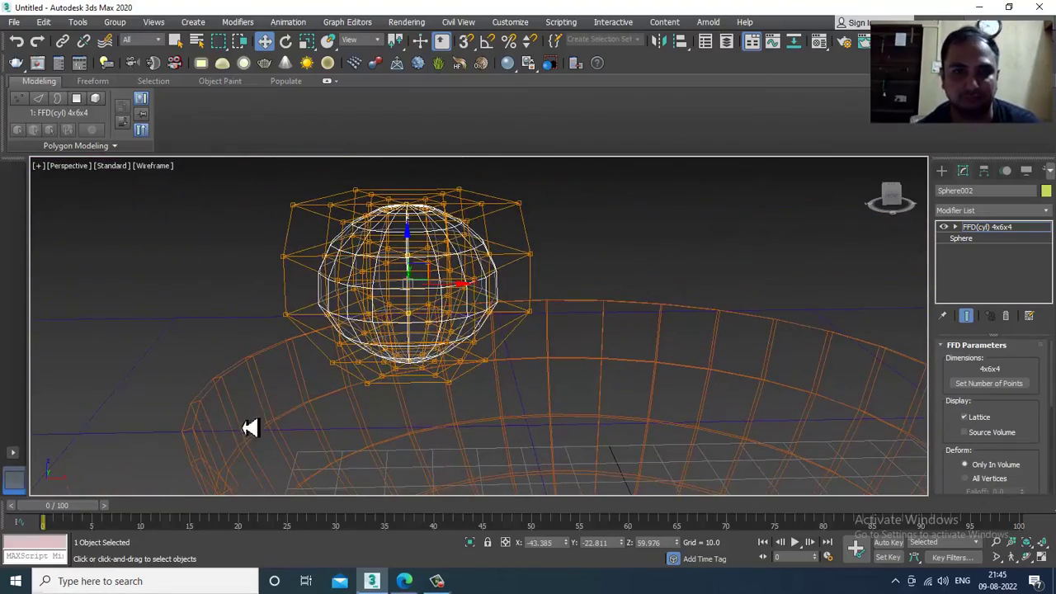
{"action": "mouse_move", "coordinate": [590, 270]}
{"action": "middle_mouse_down", "text": "alt"}
{"action": "mouse_move", "coordinate": [465, 228]}
{"action": "mouse_move", "coordinate": [523, 255]}
{"action": "middle_mouse_up", "text": "alt"}
{"action": "key", "text": "F3"}
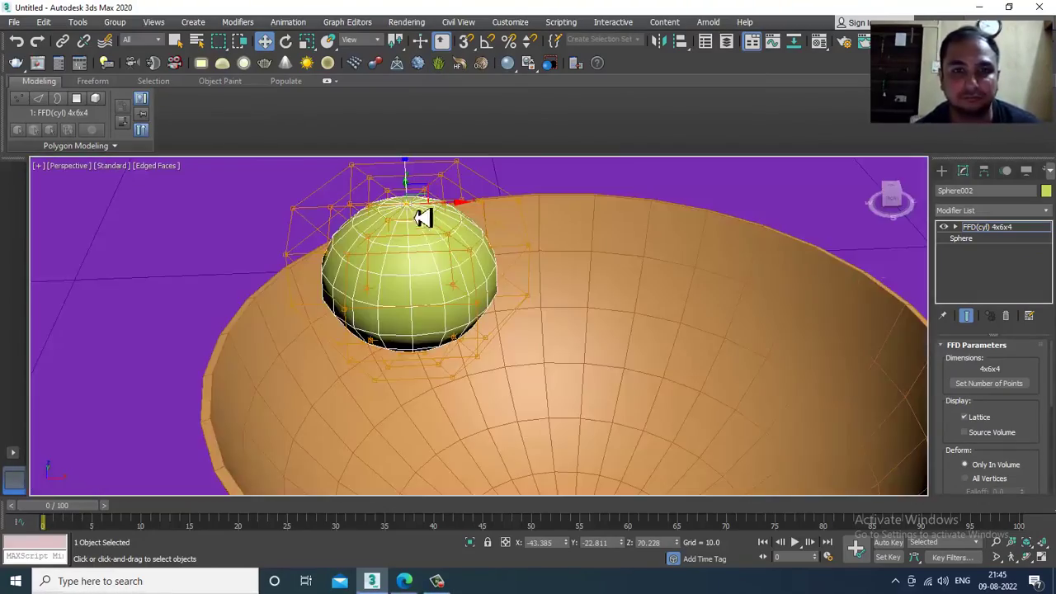
{"action": "left_click_drag", "start_coordinate": [410, 179], "coordinate": [418, 198]}
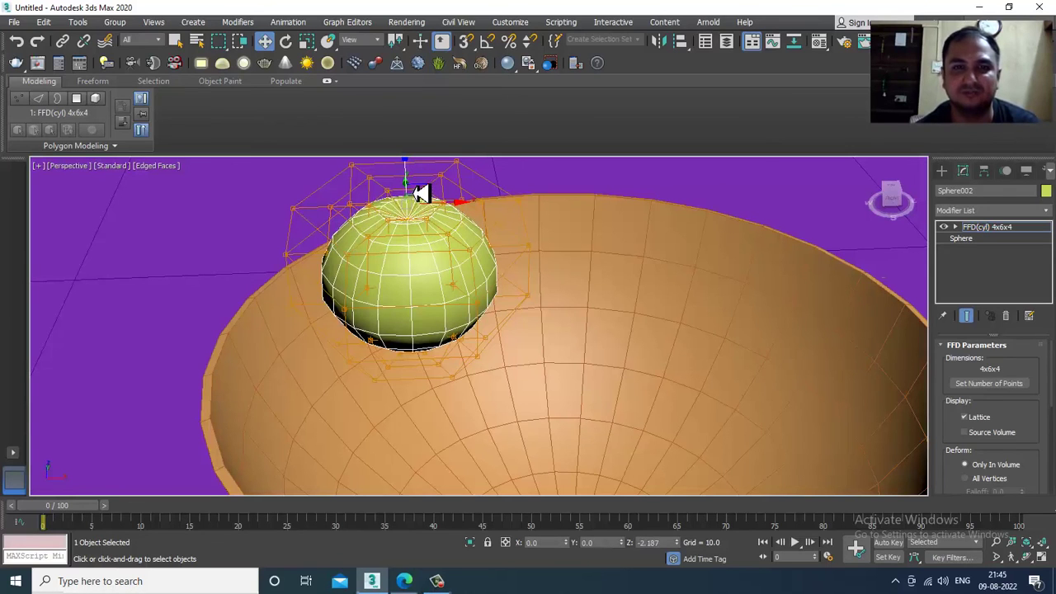
{"action": "middle_click_drag", "start_coordinate": [421, 192], "coordinate": [578, 273], "text": "alt"}
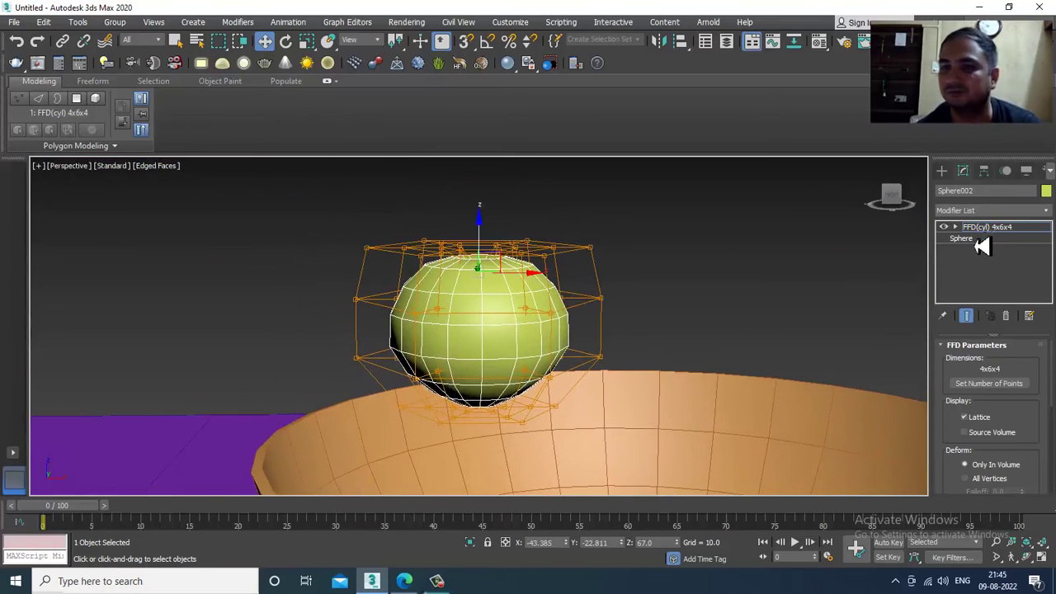
Step: Leave control point editing and convert the small sphere to an Editable Poly
{"action": "left_click", "coordinate": [977, 229]}
{"action": "scroll", "coordinate": [660, 338], "scroll_direction": "down", "scroll_amount": 5}
{"action": "middle_click_drag", "start_coordinate": [622, 355], "coordinate": [525, 338]}
{"action": "scroll", "coordinate": [486, 318], "scroll_direction": "up", "scroll_amount": 2}
{"action": "right_click", "coordinate": [409, 280]}
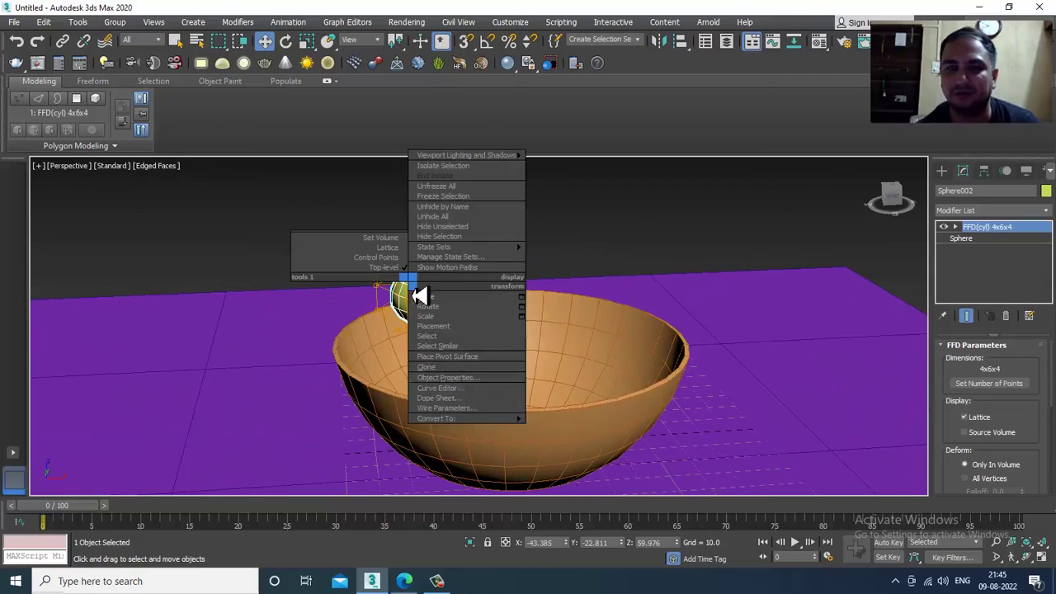
{"action": "mouse_move", "coordinate": [495, 419]}
{"action": "left_click", "coordinate": [565, 430]}
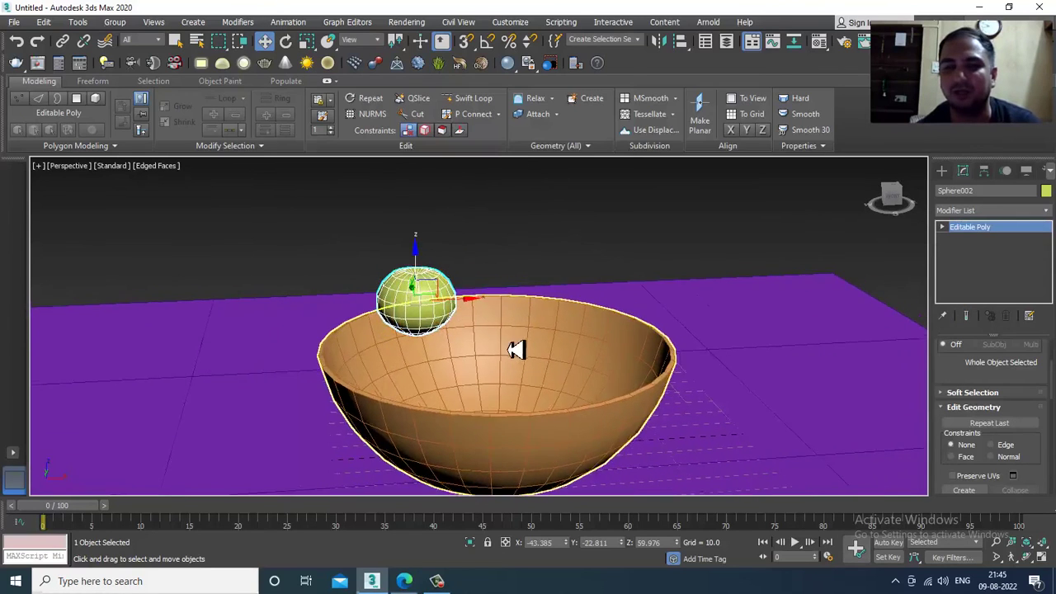
Step: Raise the small sphere above the bowl to about Z 69.8
{"action": "middle_click_drag", "start_coordinate": [508, 350], "coordinate": [505, 328], "text": "alt"}
{"action": "scroll", "coordinate": [518, 331], "scroll_direction": "down", "scroll_amount": 3}
{"action": "middle_click_drag", "start_coordinate": [504, 327], "coordinate": [500, 346], "text": "alt"}
{"action": "key", "text": "r"}
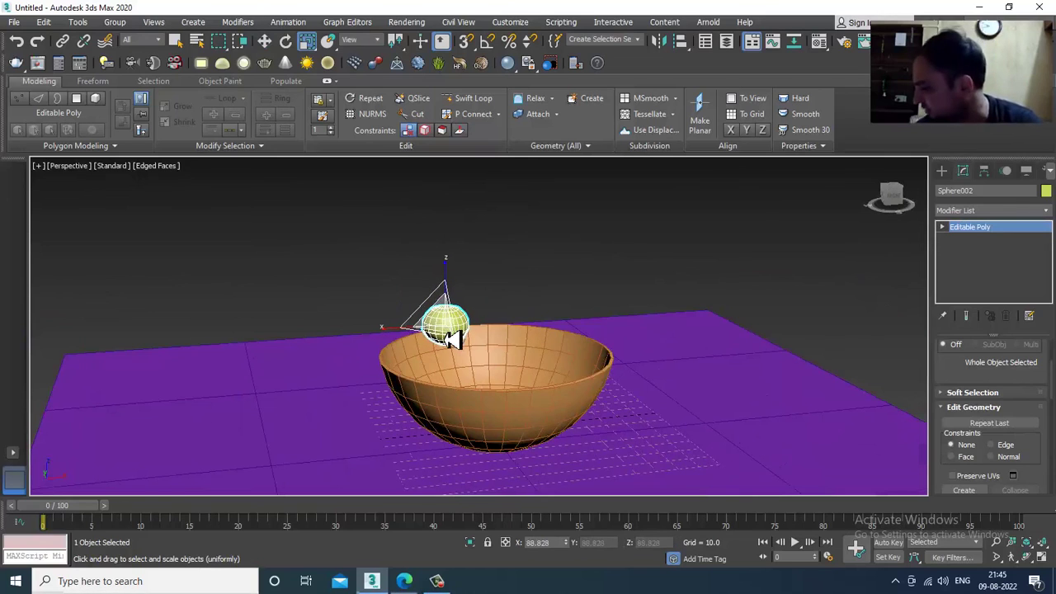
{"action": "left_click", "coordinate": [441, 583]}
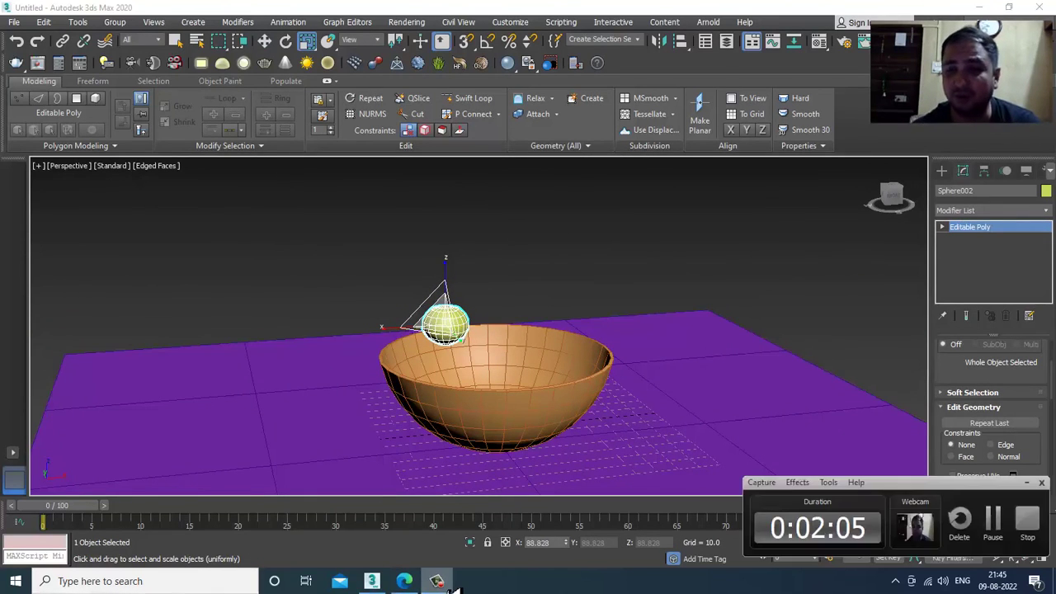
{"action": "left_click", "coordinate": [441, 583]}
{"action": "key", "text": "w"}
{"action": "middle_click_drag", "start_coordinate": [434, 299], "coordinate": [412, 318]}
{"action": "scroll", "coordinate": [427, 316], "scroll_direction": "up", "scroll_amount": 3}
{"action": "left_click_drag", "start_coordinate": [396, 236], "coordinate": [394, 202]}
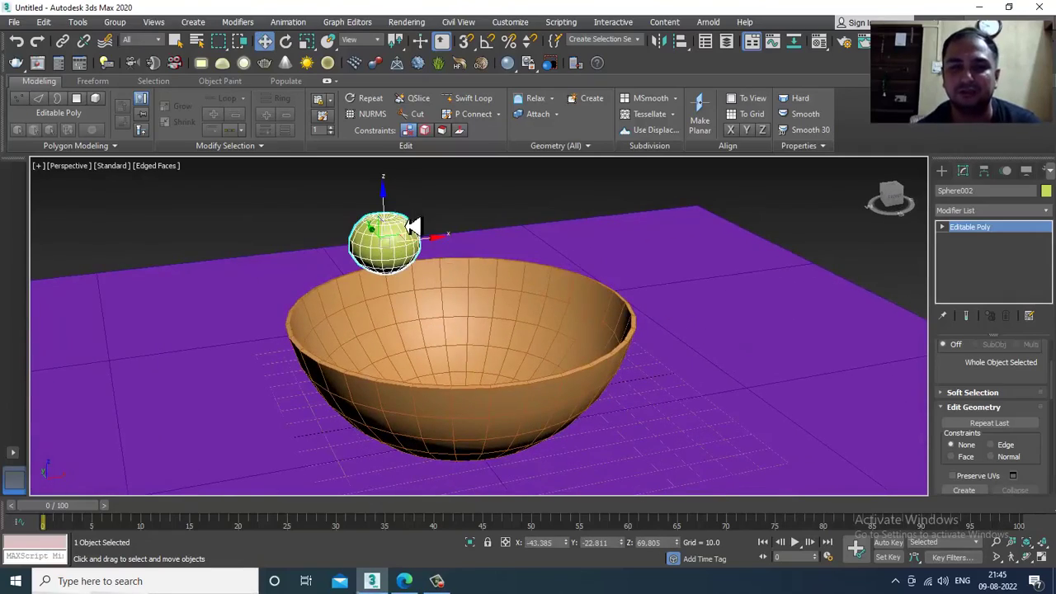
Step: In the Top view, copy the small sphere along X to form a row of three spheres
{"action": "key", "text": "alt+w"}
{"action": "key", "text": "alt+w"}
{"action": "scroll", "coordinate": [462, 223], "scroll_direction": "down", "scroll_amount": 5}
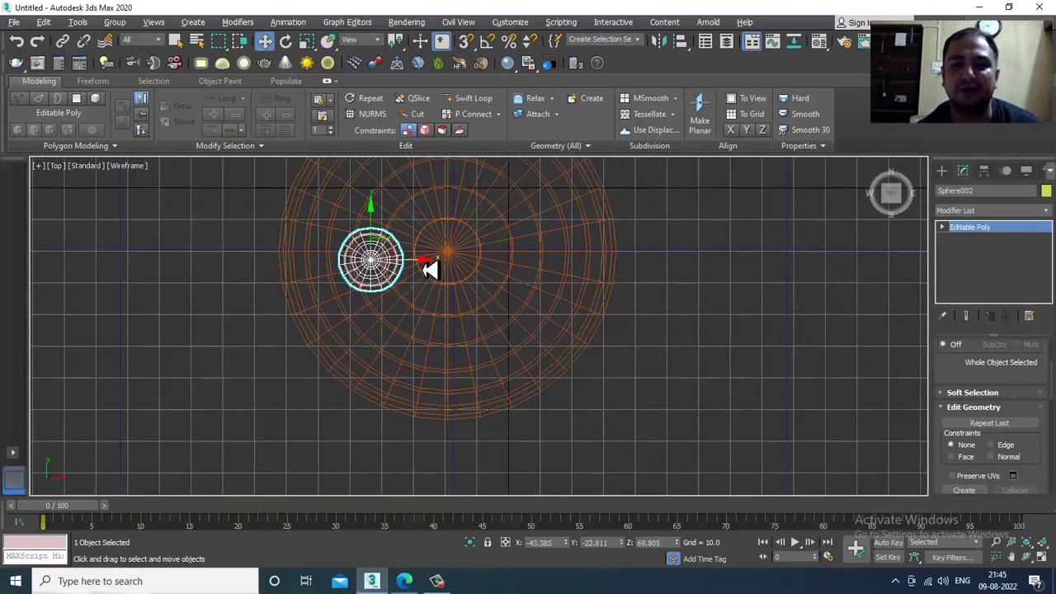
{"action": "left_click_drag", "start_coordinate": [505, 277], "coordinate": [577, 269], "text": "shift"}
{"action": "left_click", "coordinate": [529, 347]}
{"action": "left_click", "coordinate": [551, 353]}
Step: Select the three spheres and copy the row along Y to form a 3 by 3 grid above the bowl
{"action": "left_click", "coordinate": [464, 275], "text": "ctrl"}
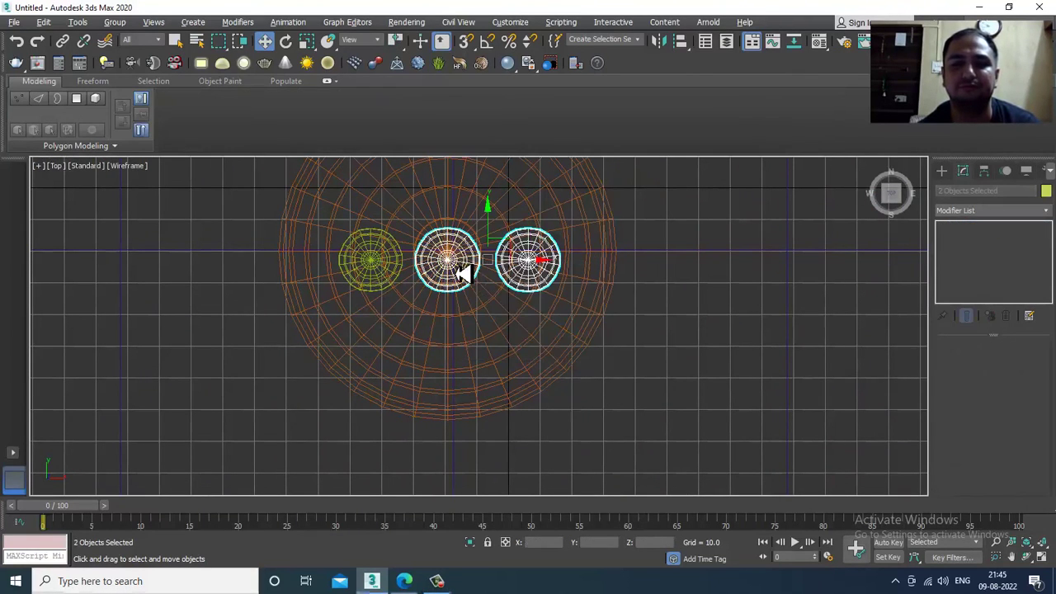
{"action": "left_click", "coordinate": [373, 274], "text": "ctrl"}
{"action": "mouse_move", "coordinate": [467, 231]}
{"action": "left_mouse_down"}
{"action": "mouse_move", "coordinate": [470, 278]}
{"action": "mouse_move", "coordinate": [459, 286]}
{"action": "mouse_move", "coordinate": [470, 208]}
{"action": "left_mouse_up"}
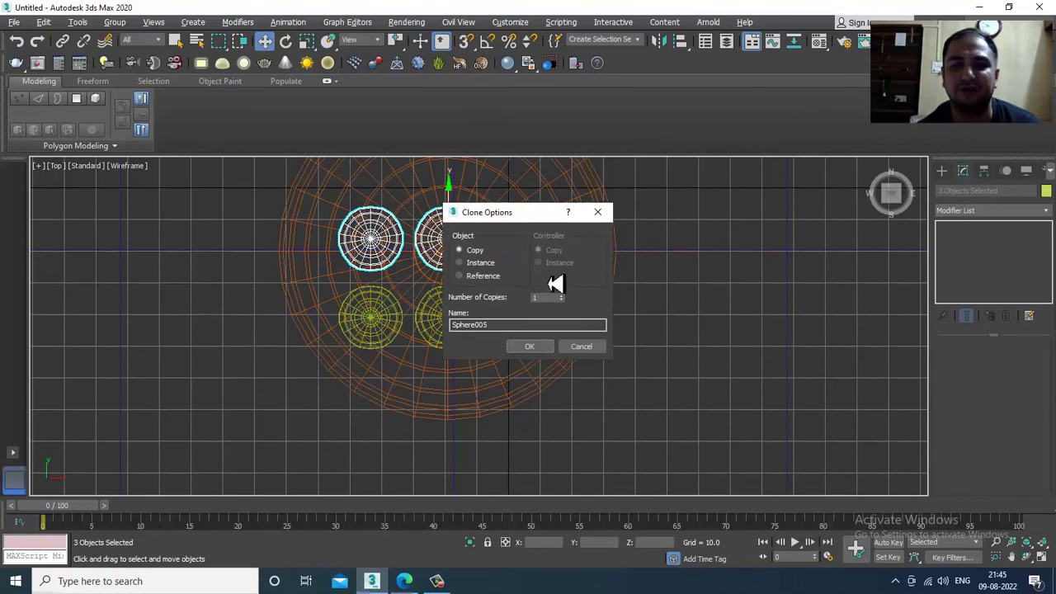
{"action": "left_click", "coordinate": [531, 348]}
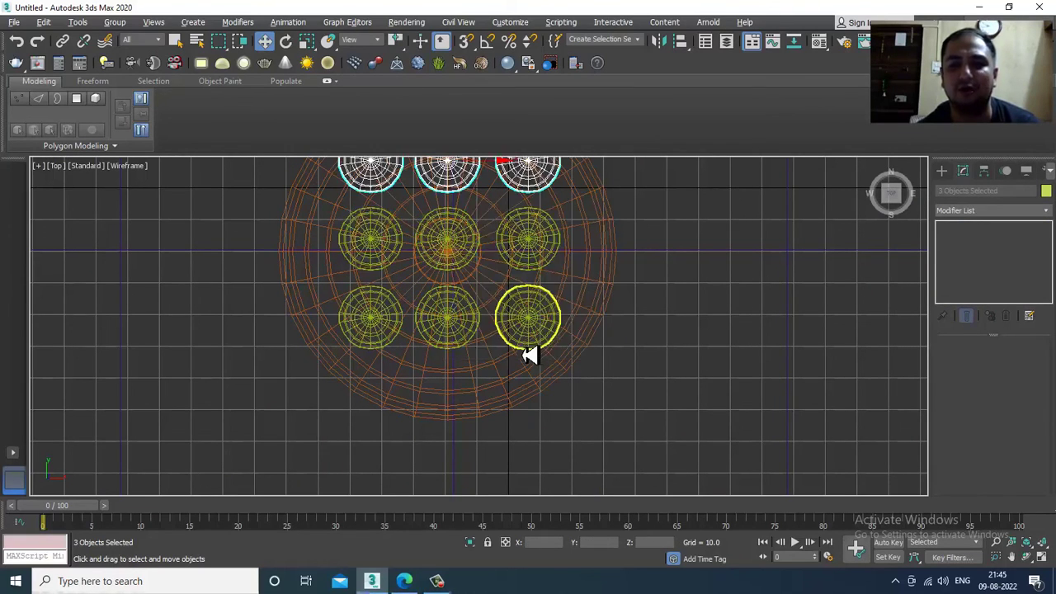
Step: Select all nine spheres in Perspective, scale them down slightly and move them lower, centred over the bowl's opening
{"action": "key", "text": "alt+w"}
{"action": "right_click", "coordinate": [792, 418]}
{"action": "key", "text": "alt+w"}
{"action": "middle_click_drag", "start_coordinate": [783, 398], "coordinate": [733, 370], "text": "alt"}
{"action": "left_click_drag", "start_coordinate": [698, 300], "coordinate": [698, 301]}
{"action": "key", "text": "r"}
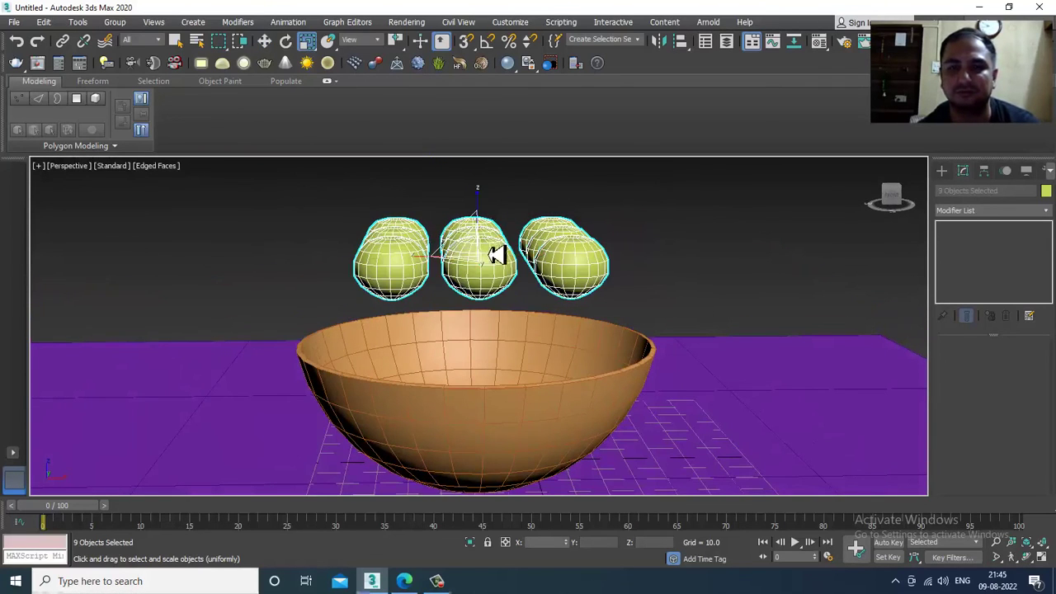
{"action": "left_click_drag", "start_coordinate": [483, 259], "coordinate": [483, 272]}
{"action": "key", "text": "w"}
{"action": "left_click_drag", "start_coordinate": [481, 226], "coordinate": [490, 266]}
{"action": "middle_click_drag", "start_coordinate": [490, 265], "coordinate": [468, 304], "text": "alt"}
{"action": "left_click_drag", "start_coordinate": [468, 303], "coordinate": [482, 304]}
Step: Copy the nine-sphere layer upward to stack three layers above the bowl
{"action": "left_click_drag", "start_coordinate": [512, 253], "coordinate": [500, 200], "text": "shift"}
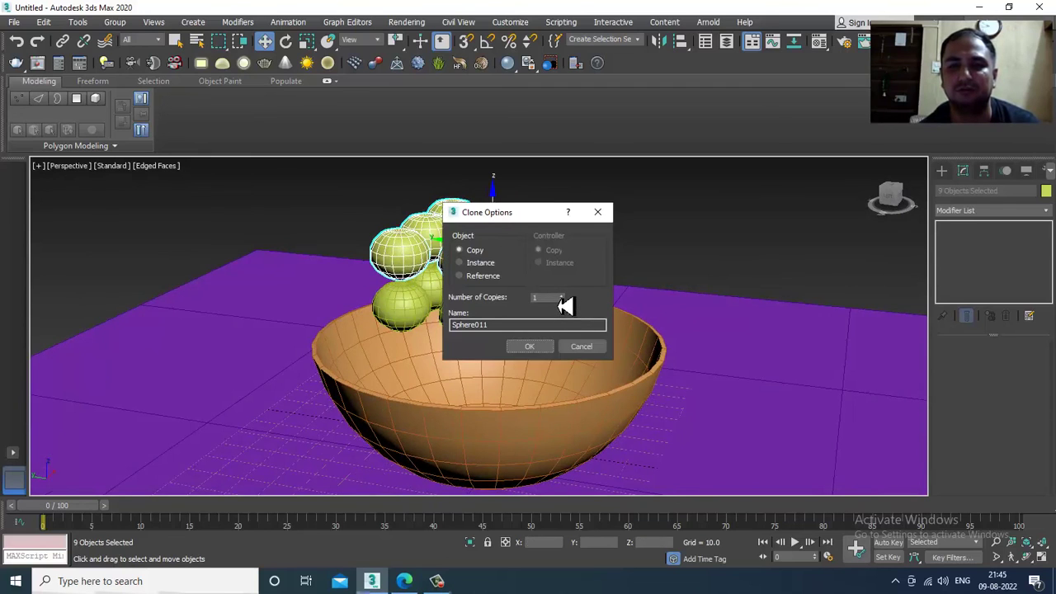
{"action": "left_click", "coordinate": [546, 346]}
{"action": "left_click", "coordinate": [702, 224]}
{"action": "mouse_move", "coordinate": [702, 224]}
{"action": "middle_mouse_down", "text": "alt"}
{"action": "mouse_move", "coordinate": [625, 300]}
{"action": "mouse_move", "coordinate": [524, 268]}
{"action": "mouse_move", "coordinate": [507, 302]}
{"action": "mouse_move", "coordinate": [401, 218]}
{"action": "middle_mouse_up", "text": "alt"}
Step: Select all 27 spheres and set them as MassFX dynamic rigid bodies
{"action": "left_click_drag", "start_coordinate": [575, 323], "coordinate": [575, 323]}
{"action": "middle_click_drag", "start_coordinate": [532, 262], "coordinate": [550, 318], "text": "alt"}
{"action": "scroll", "coordinate": [571, 296], "scroll_direction": "up", "scroll_amount": 3}
{"action": "left_click", "coordinate": [299, 23]}
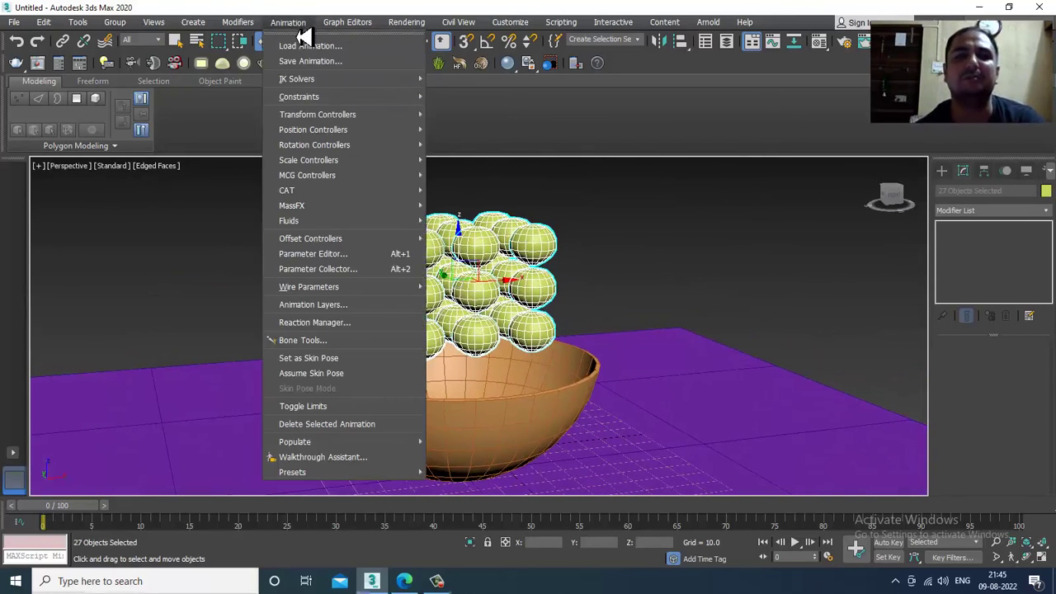
{"action": "mouse_move", "coordinate": [373, 213]}
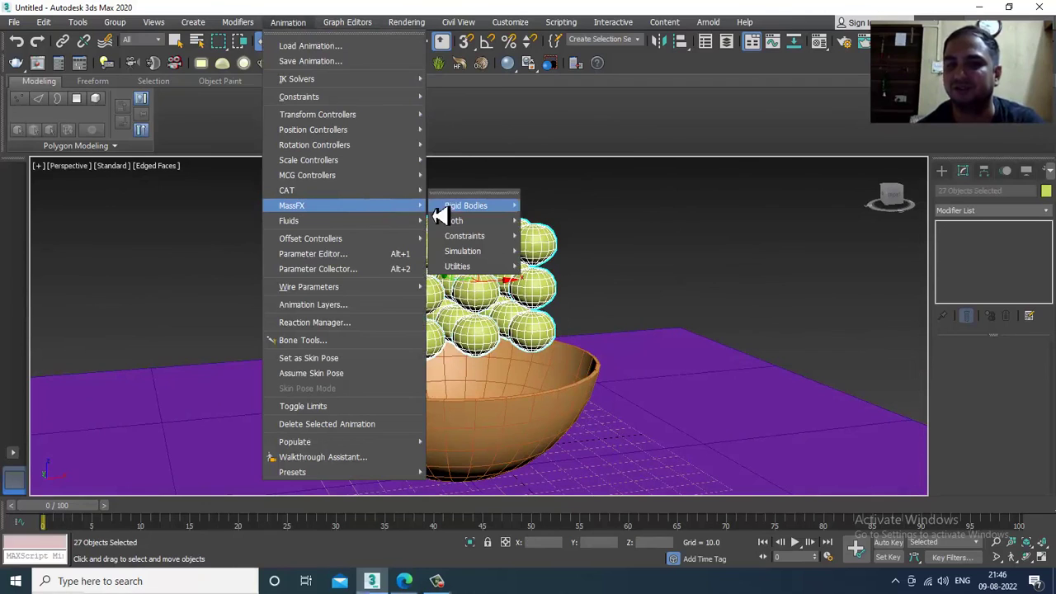
{"action": "mouse_move", "coordinate": [438, 208]}
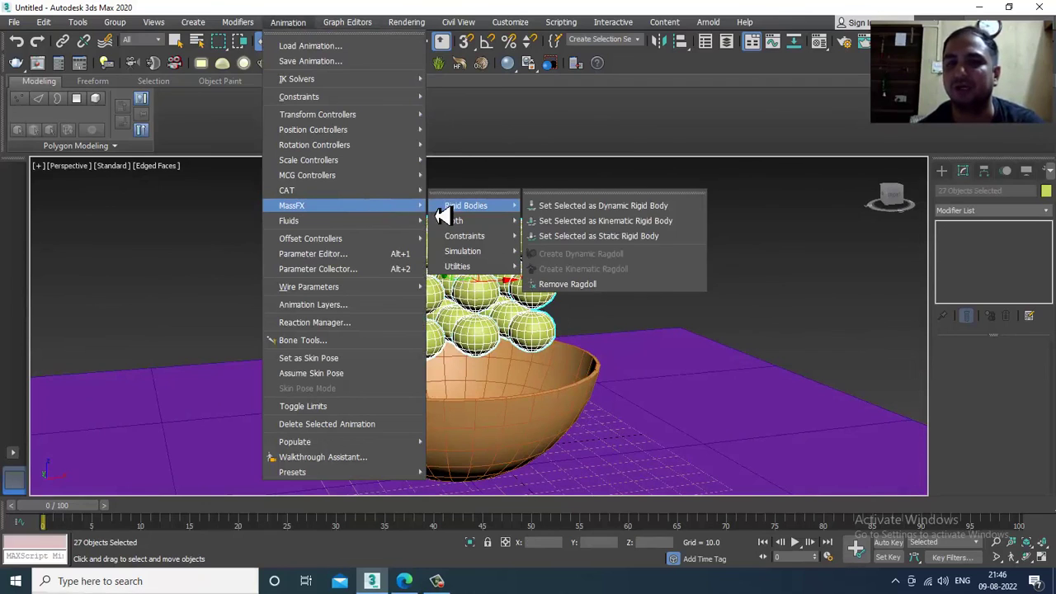
{"action": "left_click", "coordinate": [566, 213]}
{"action": "left_click", "coordinate": [566, 217]}
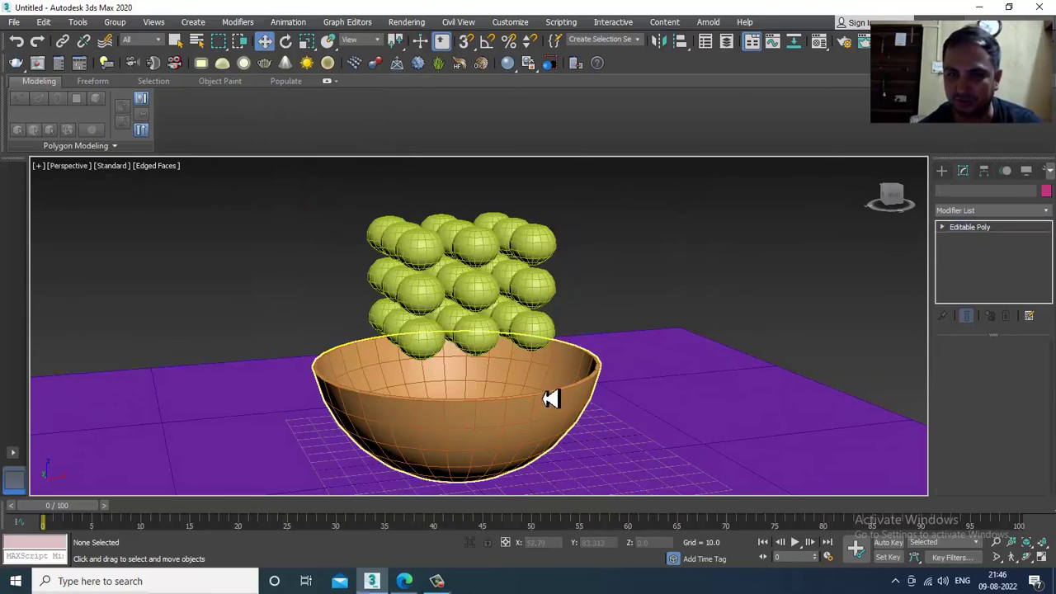
Step: Select the bowl and the ground plane and set them as MassFX static rigid bodies
{"action": "left_click", "coordinate": [550, 398]}
{"action": "left_click", "coordinate": [776, 404], "text": "ctrl"}
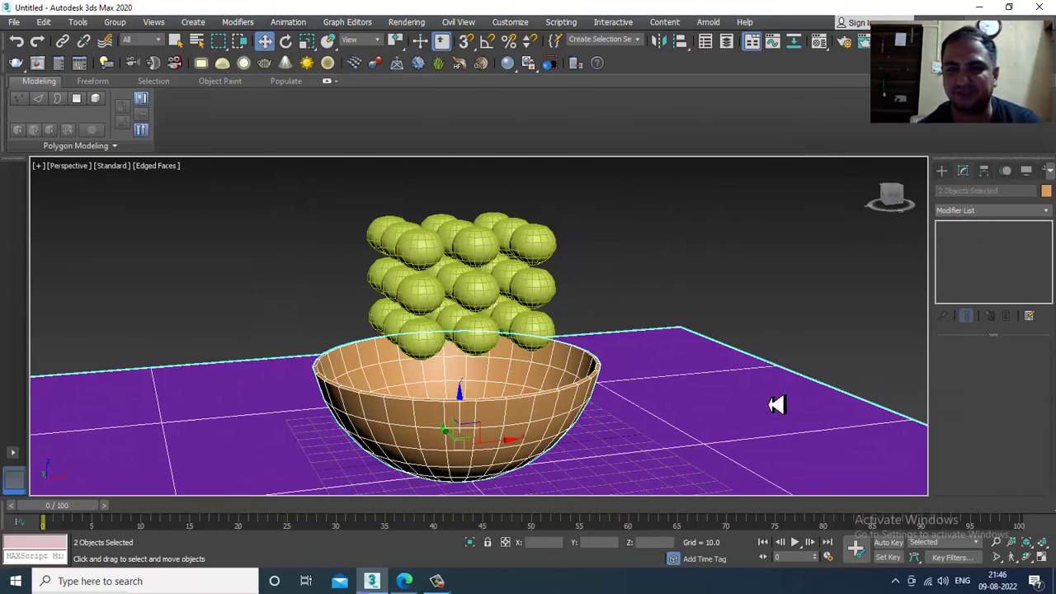
{"action": "left_click", "coordinate": [290, 25]}
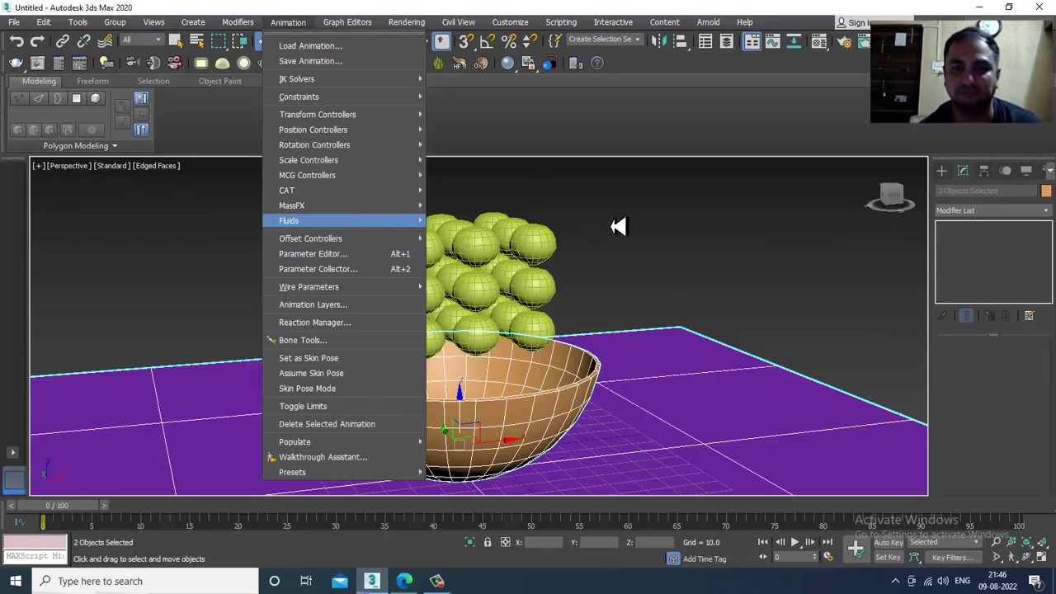
{"action": "mouse_move", "coordinate": [417, 208]}
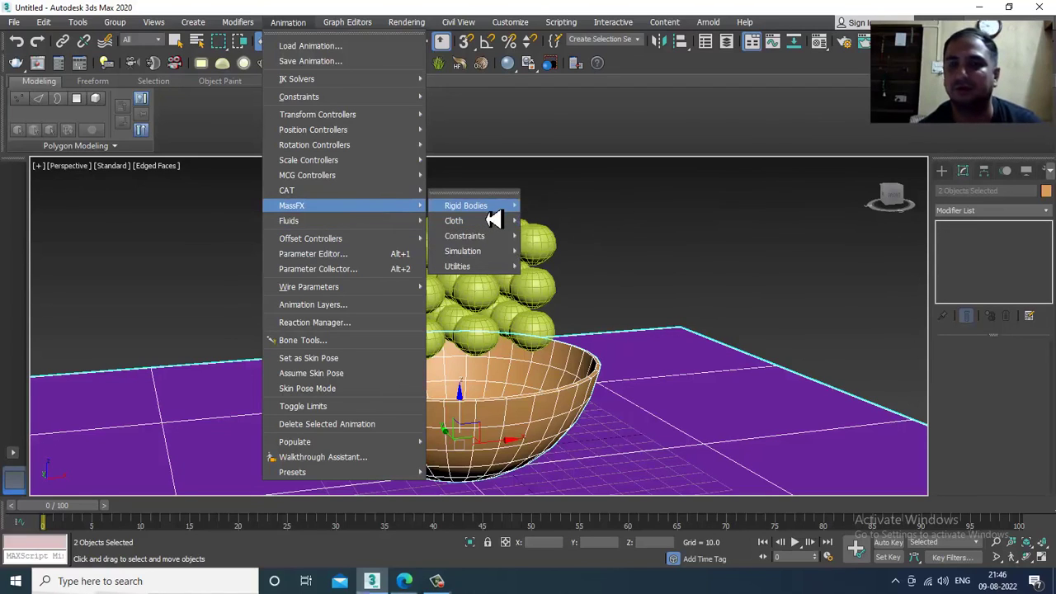
{"action": "mouse_move", "coordinate": [490, 208]}
{"action": "left_click", "coordinate": [633, 237]}
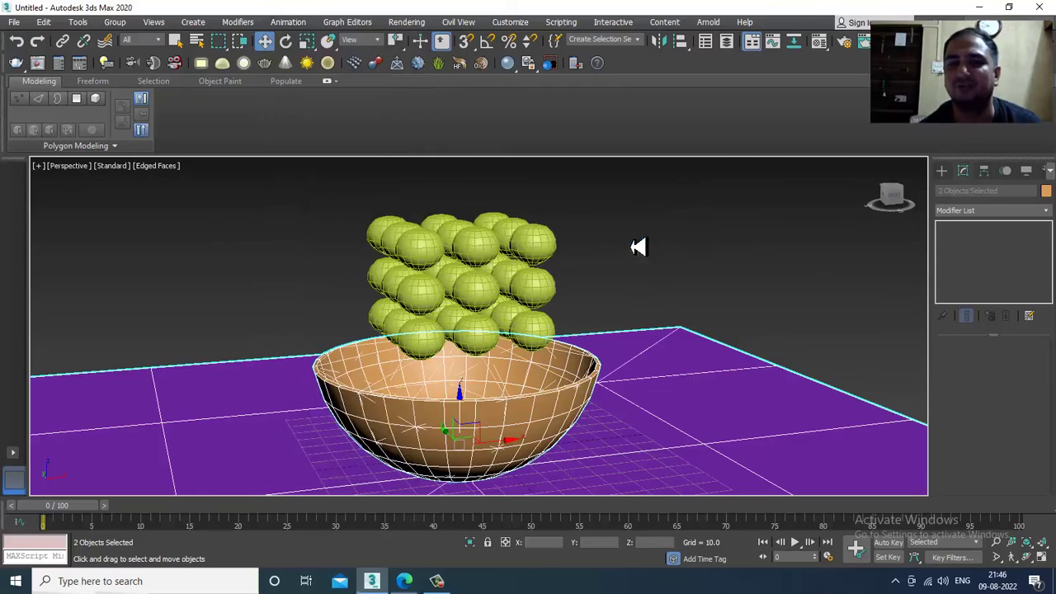
Step: Set the ground plane's MassFX physical shape type to Original
{"action": "left_click", "coordinate": [719, 431]}
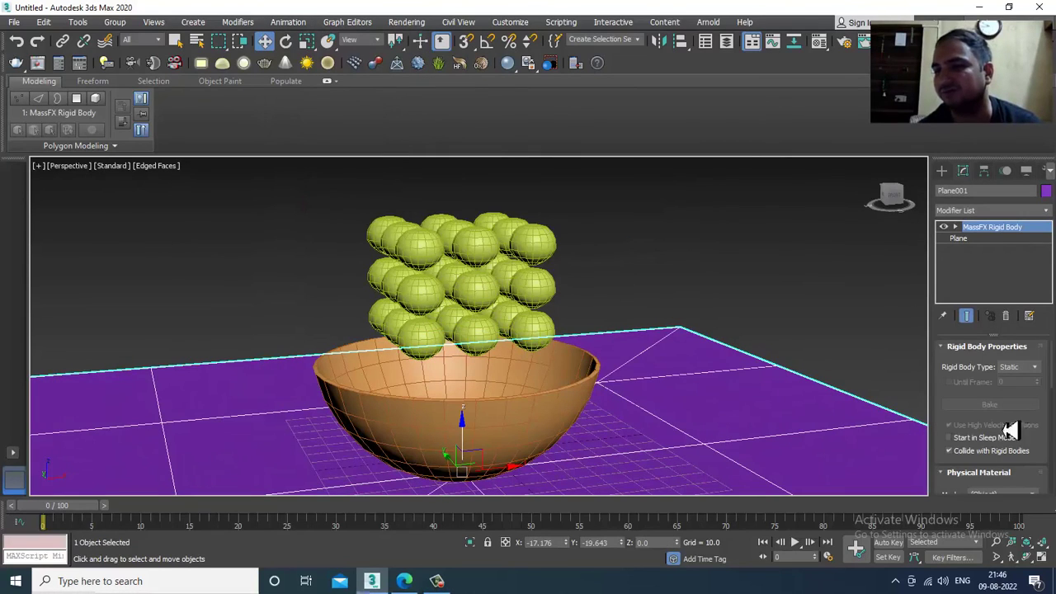
{"action": "scroll", "coordinate": [1023, 373], "scroll_direction": "down", "scroll_amount": 1}
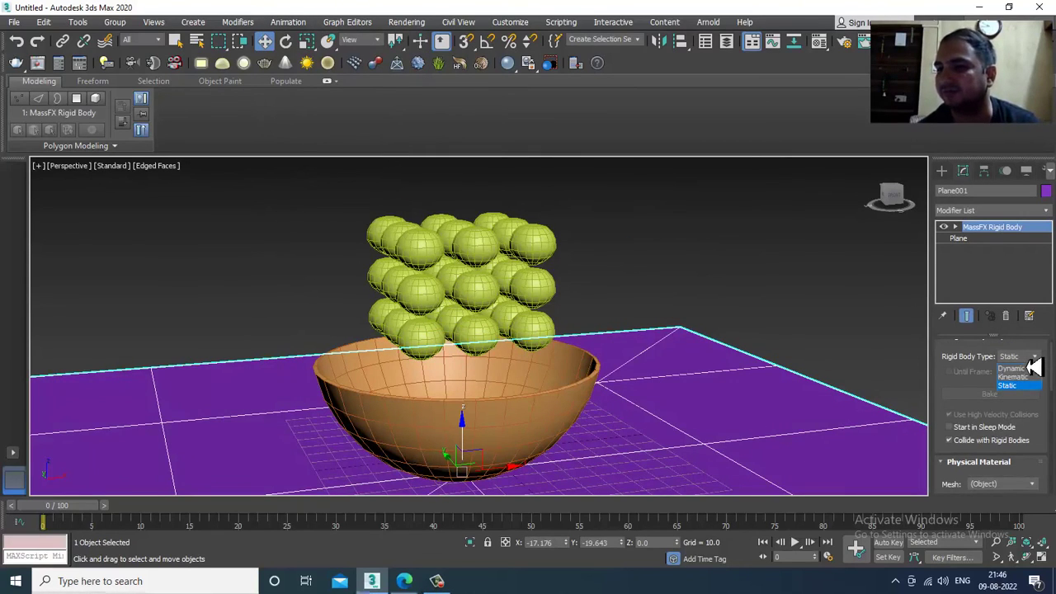
{"action": "scroll", "coordinate": [977, 452], "scroll_direction": "up", "scroll_amount": 1}
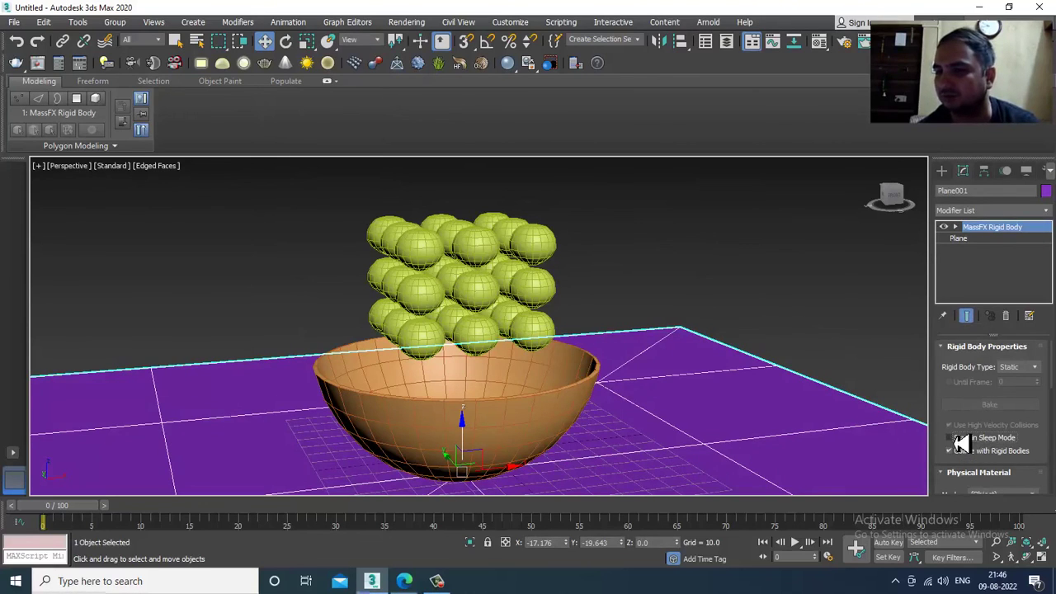
{"action": "left_click_drag", "start_coordinate": [954, 422], "coordinate": [955, 160]}
{"action": "scroll", "coordinate": [982, 372], "scroll_direction": "down", "scroll_amount": 5}
{"action": "left_click", "coordinate": [1023, 419]}
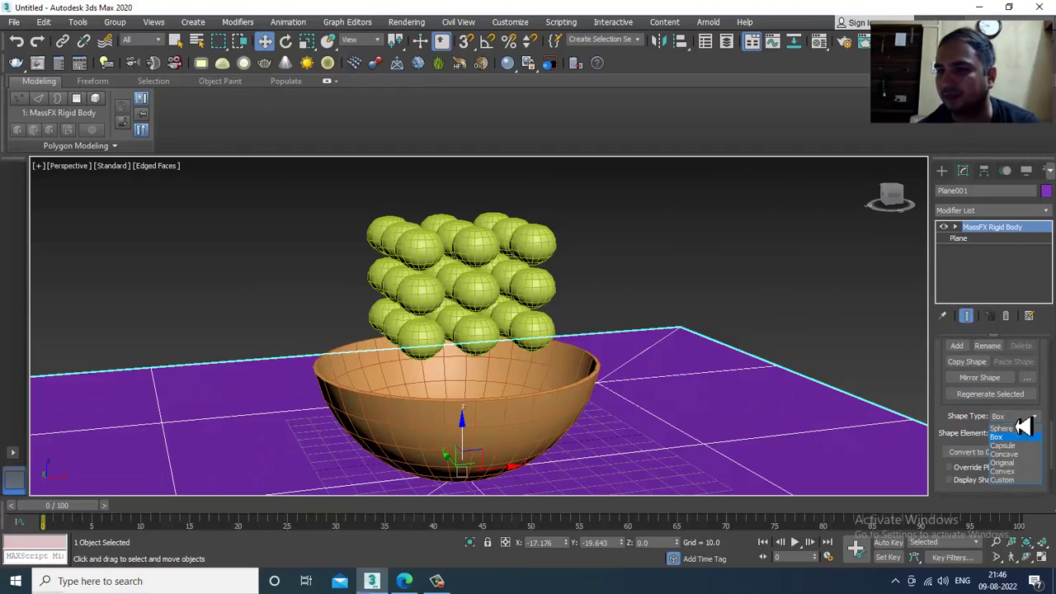
{"action": "left_click", "coordinate": [1010, 462]}
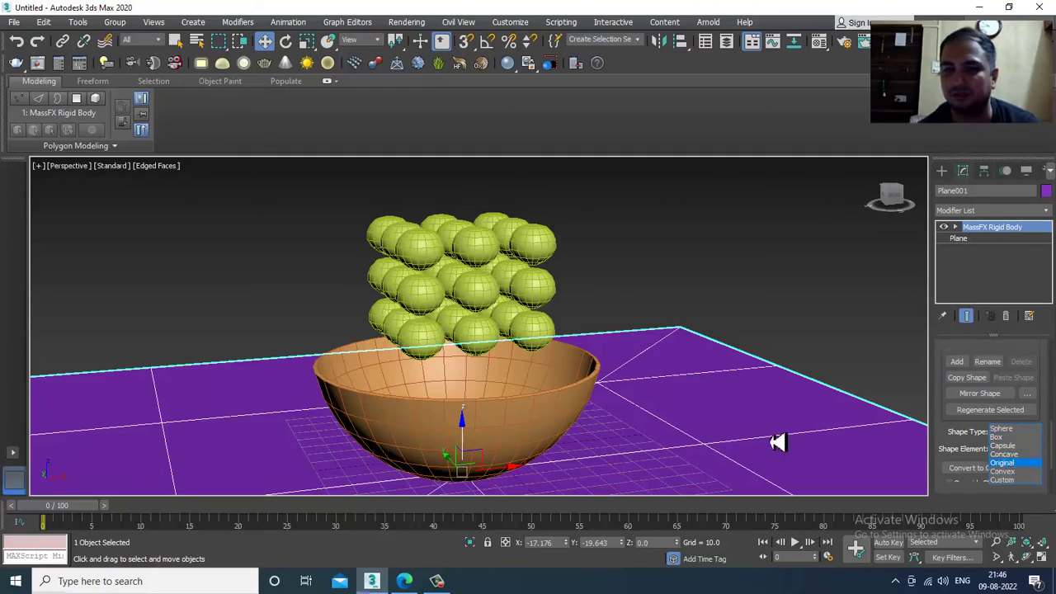
Step: Set the bowl's MassFX physical shape type to Original
{"action": "left_click", "coordinate": [665, 462]}
{"action": "left_click", "coordinate": [1023, 418]}
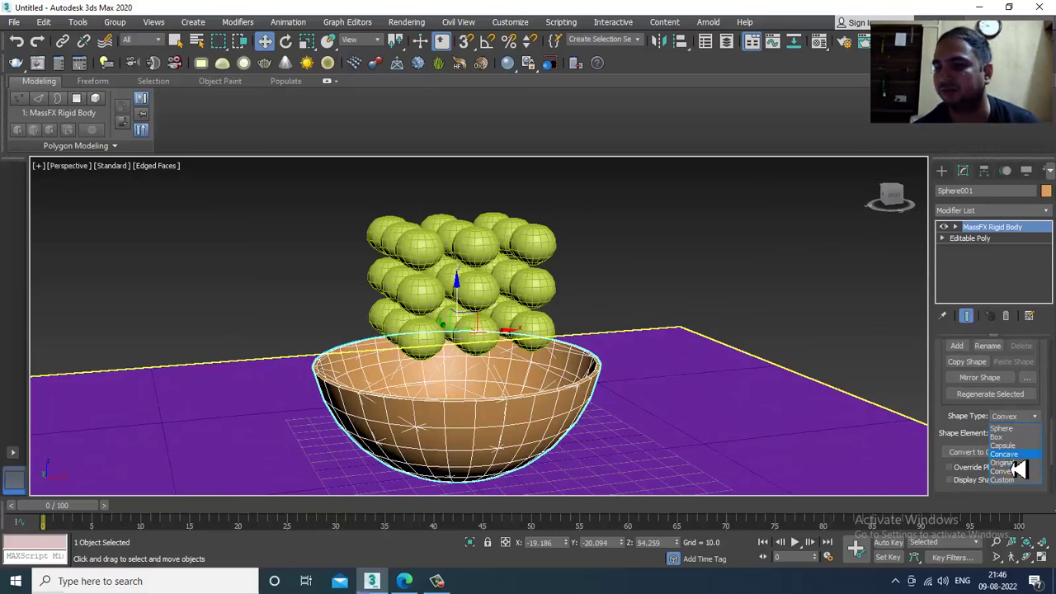
{"action": "left_click", "coordinate": [1002, 463]}
{"action": "scroll", "coordinate": [514, 275], "scroll_direction": "up", "scroll_amount": 5}
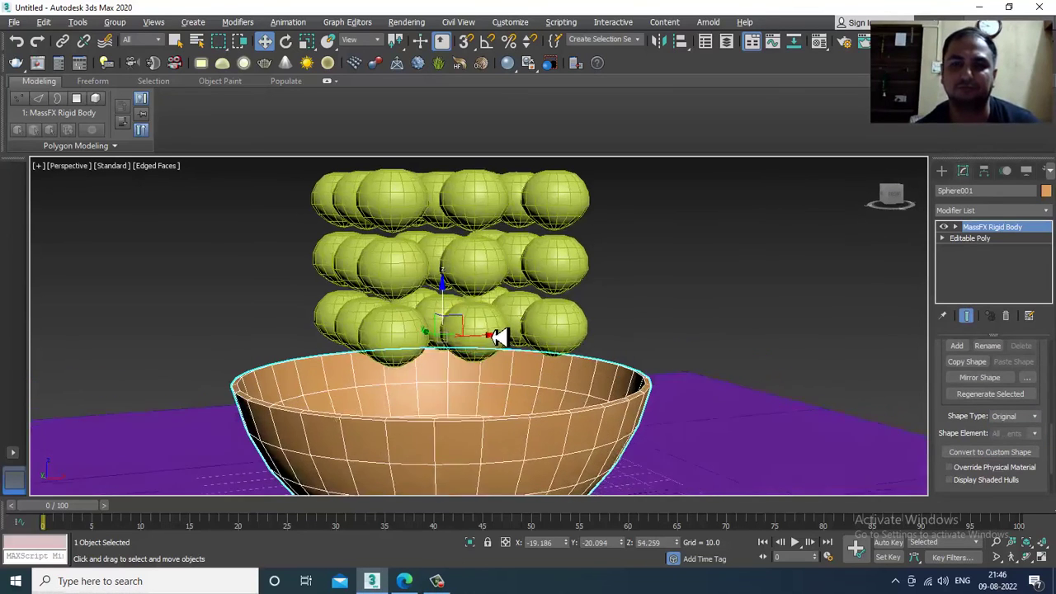
Step: Select the front corner sphere of the lowest layer and set its MassFX physical shape type to Convex
{"action": "left_click", "coordinate": [563, 342]}
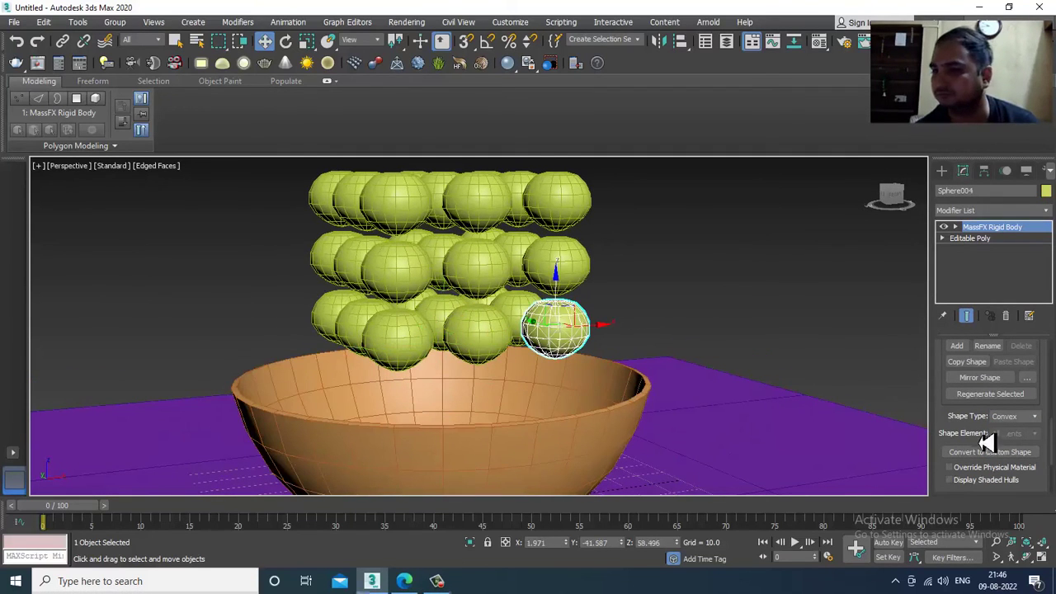
{"action": "left_click", "coordinate": [1021, 417]}
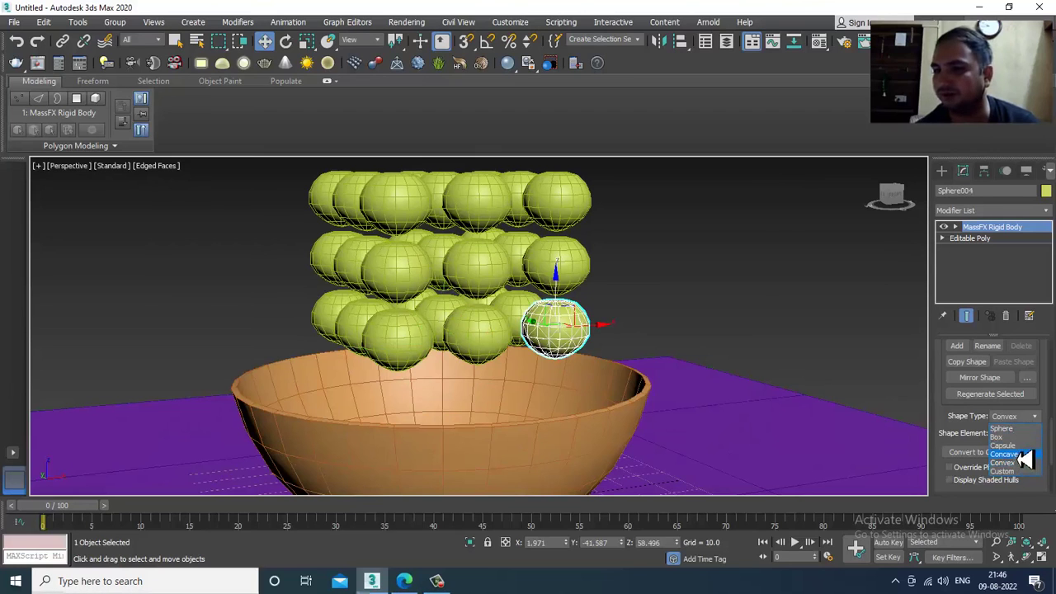
{"action": "left_click", "coordinate": [1022, 462]}
Step: Play the MassFX simulation to drop the stacked spheres and inspect how they land in the bowl
{"action": "middle_click_drag", "start_coordinate": [856, 330], "coordinate": [719, 283], "text": "alt"}
{"action": "scroll", "coordinate": [685, 334], "scroll_direction": "down", "scroll_amount": 4}
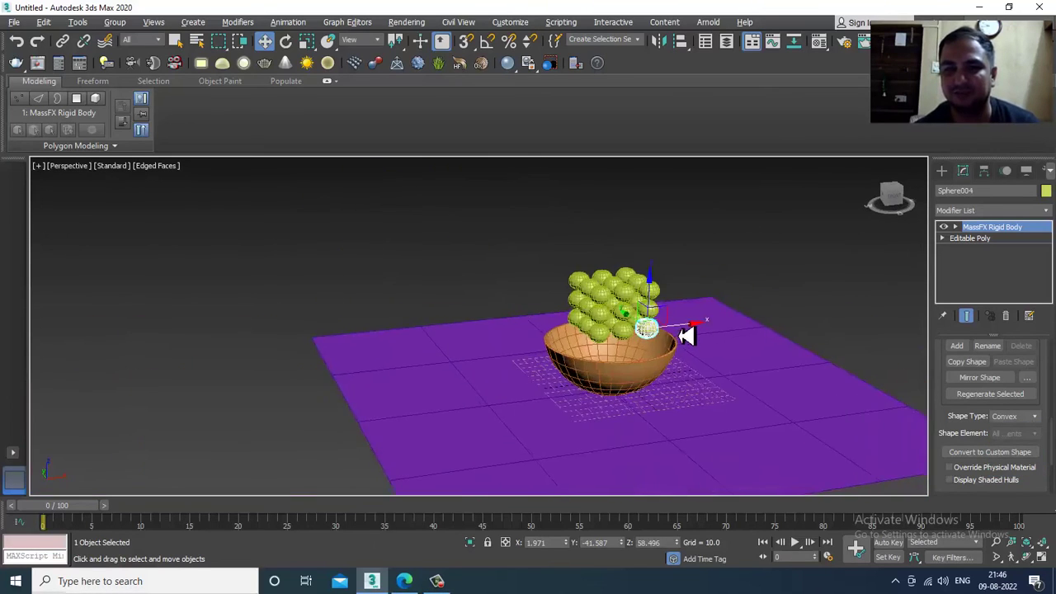
{"action": "scroll", "coordinate": [632, 337], "scroll_direction": "up", "scroll_amount": 2}
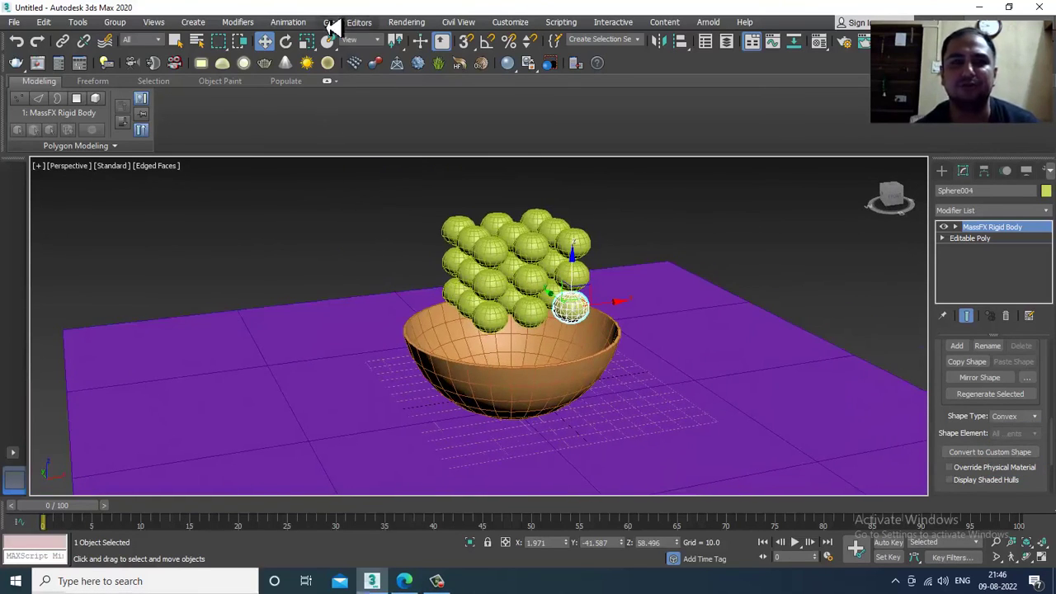
{"action": "left_click", "coordinate": [299, 22]}
{"action": "mouse_move", "coordinate": [376, 207]}
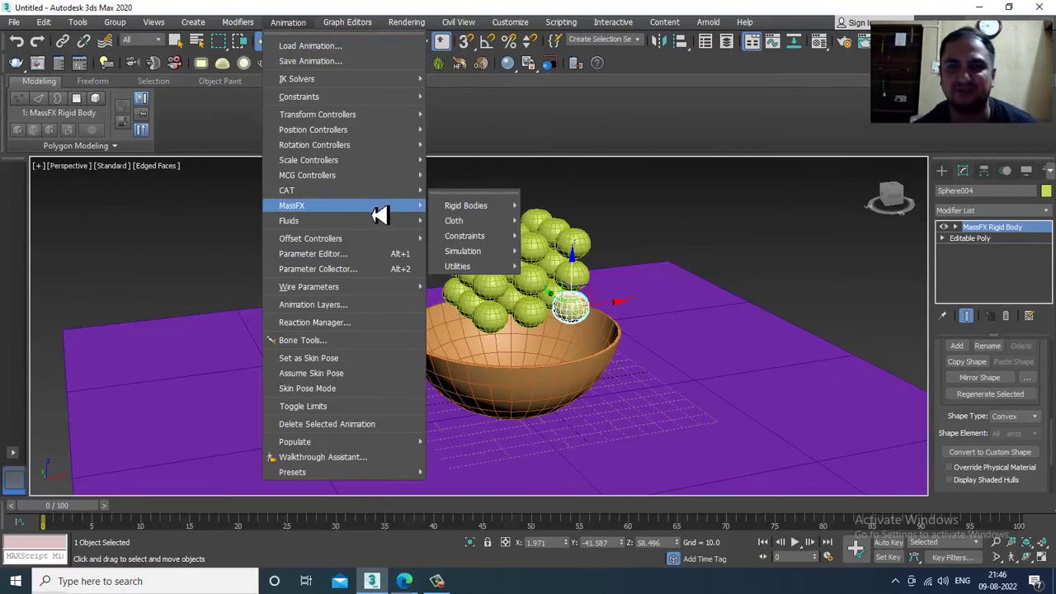
{"action": "mouse_move", "coordinate": [464, 252]}
{"action": "left_click", "coordinate": [576, 254]}
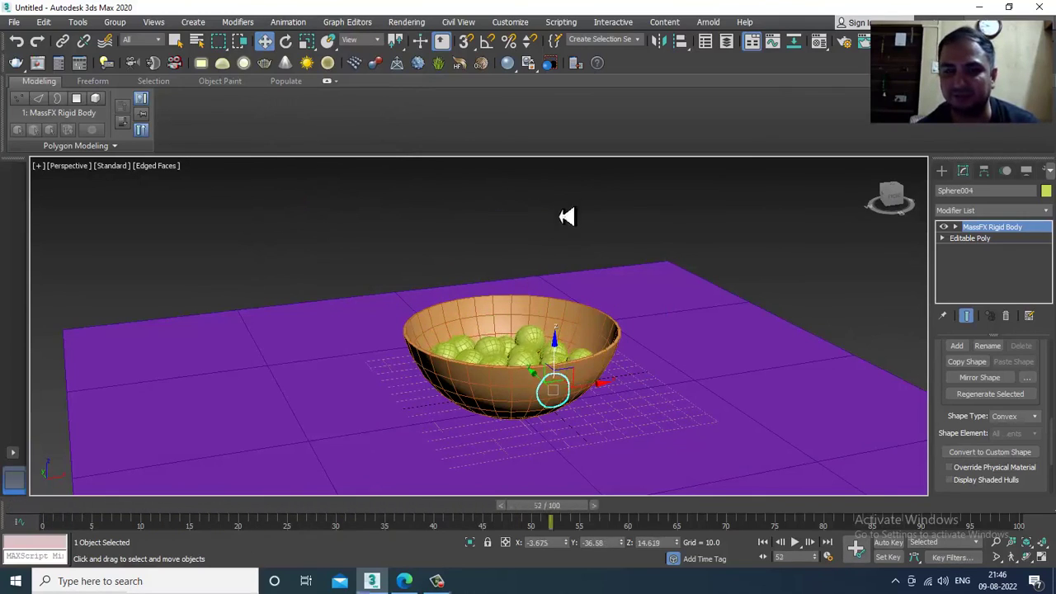
{"action": "scroll", "coordinate": [574, 417], "scroll_direction": "up", "scroll_amount": 5}
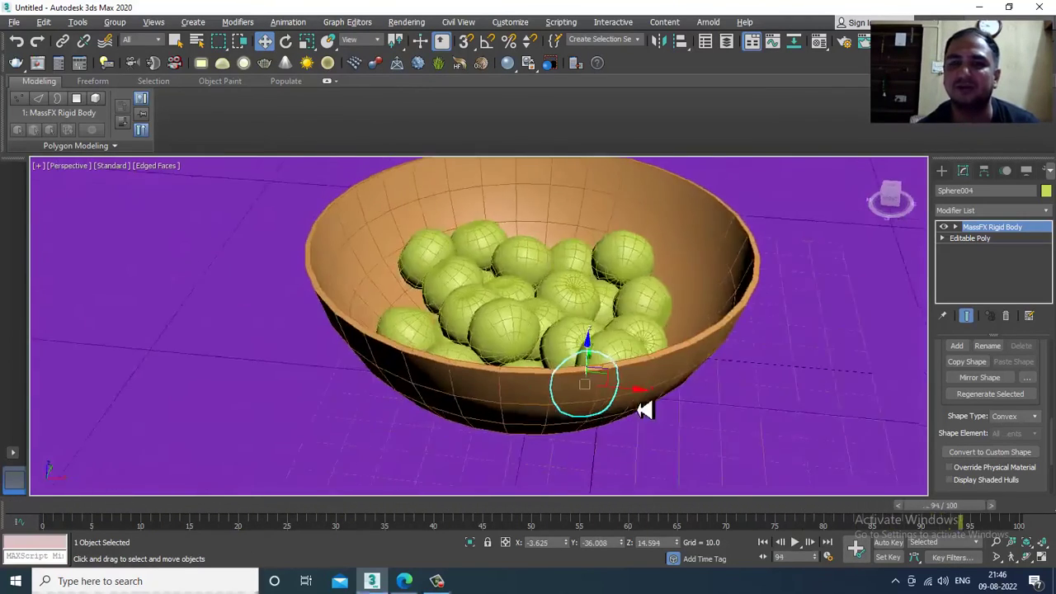
{"action": "mouse_move", "coordinate": [645, 410]}
{"action": "middle_mouse_down", "text": "alt"}
{"action": "mouse_move", "coordinate": [652, 386]}
{"action": "mouse_move", "coordinate": [644, 405]}
{"action": "mouse_move", "coordinate": [655, 409]}
{"action": "middle_mouse_up", "text": "alt"}
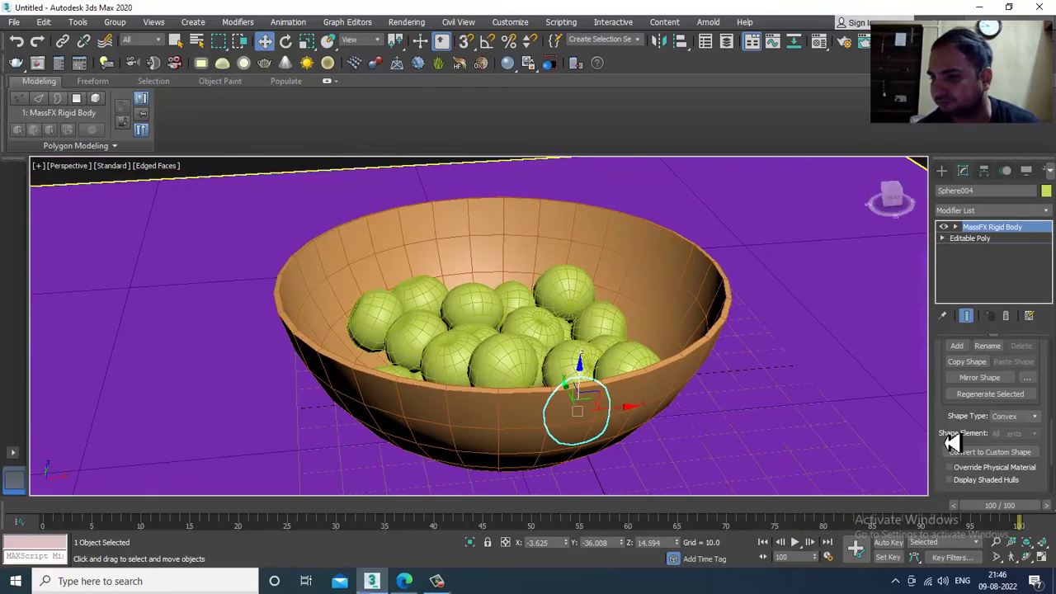
Step: Set the selected sphere's MassFX physical material bounciness to 1.0
{"action": "left_click_drag", "start_coordinate": [953, 443], "coordinate": [956, 305]}
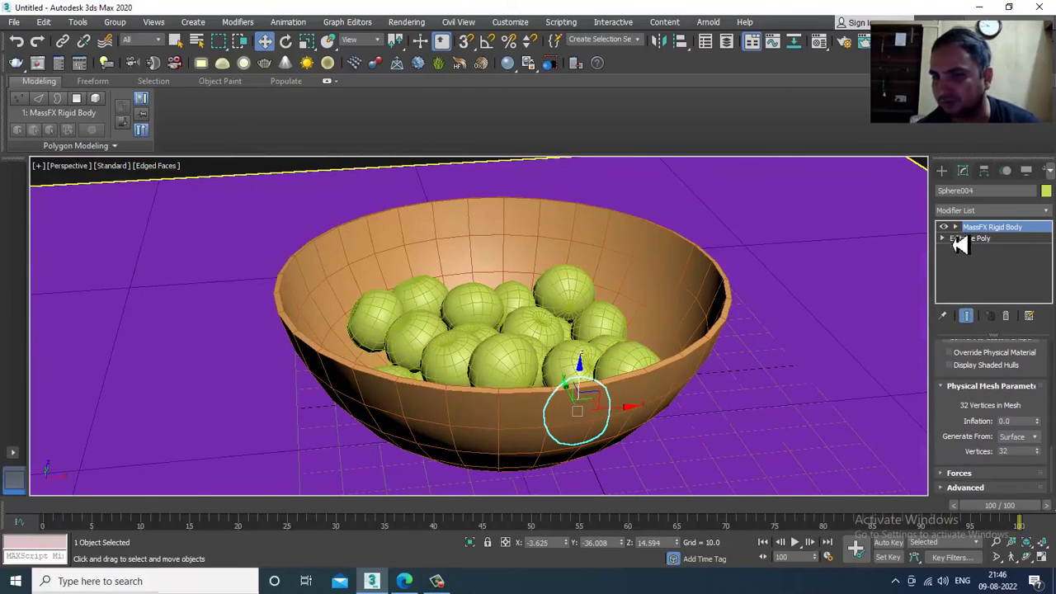
{"action": "left_click", "coordinate": [961, 474]}
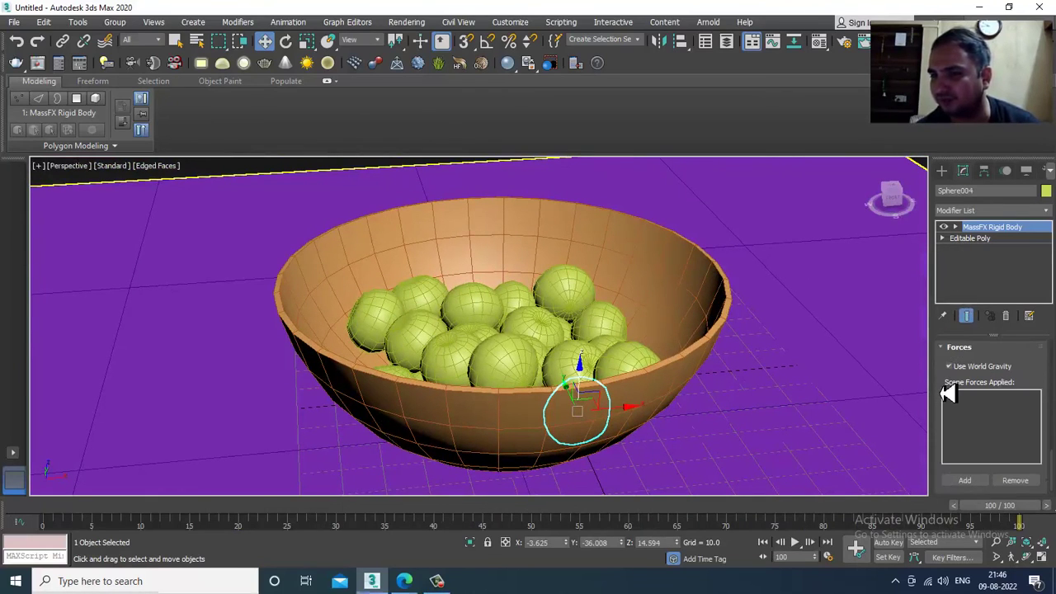
{"action": "left_click_drag", "start_coordinate": [949, 394], "coordinate": [977, 578]}
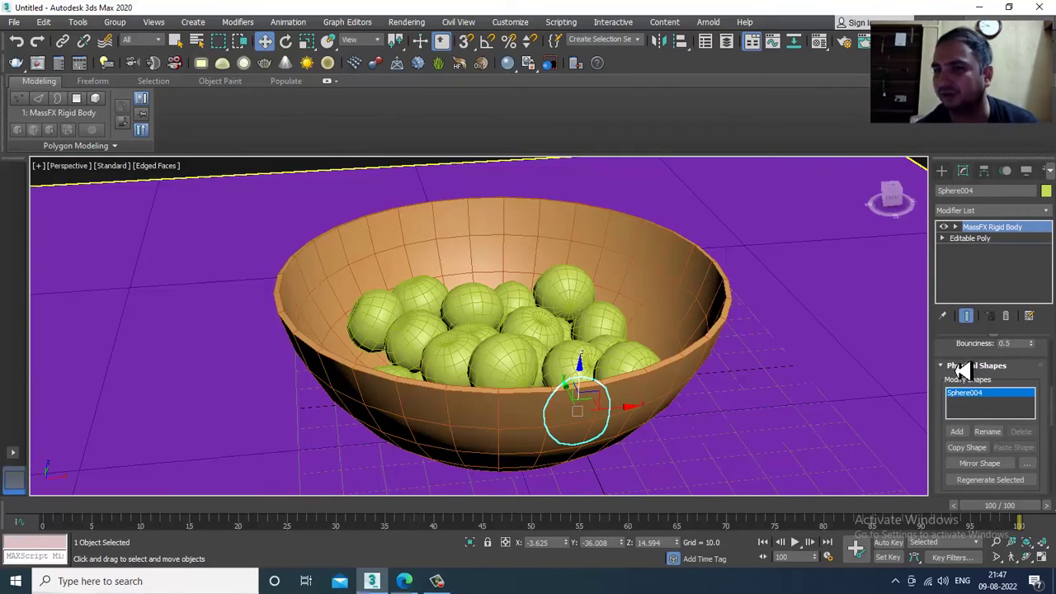
{"action": "left_click_drag", "start_coordinate": [963, 371], "coordinate": [1011, 437]}
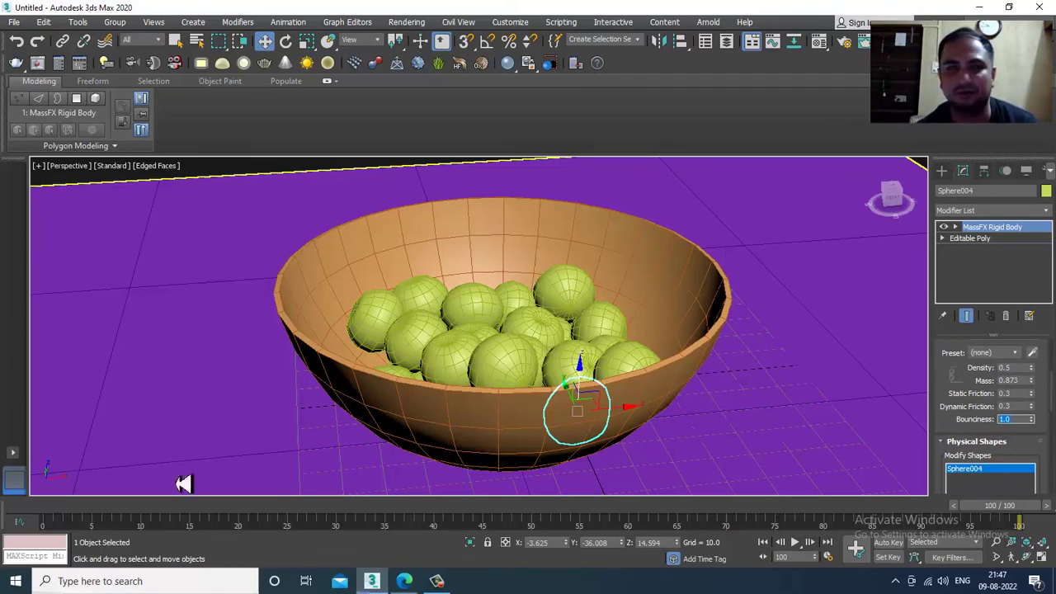
Step: Reset the MassFX simulation to return the spheres to their stacked positions above the bowl
{"action": "left_click", "coordinate": [297, 22]}
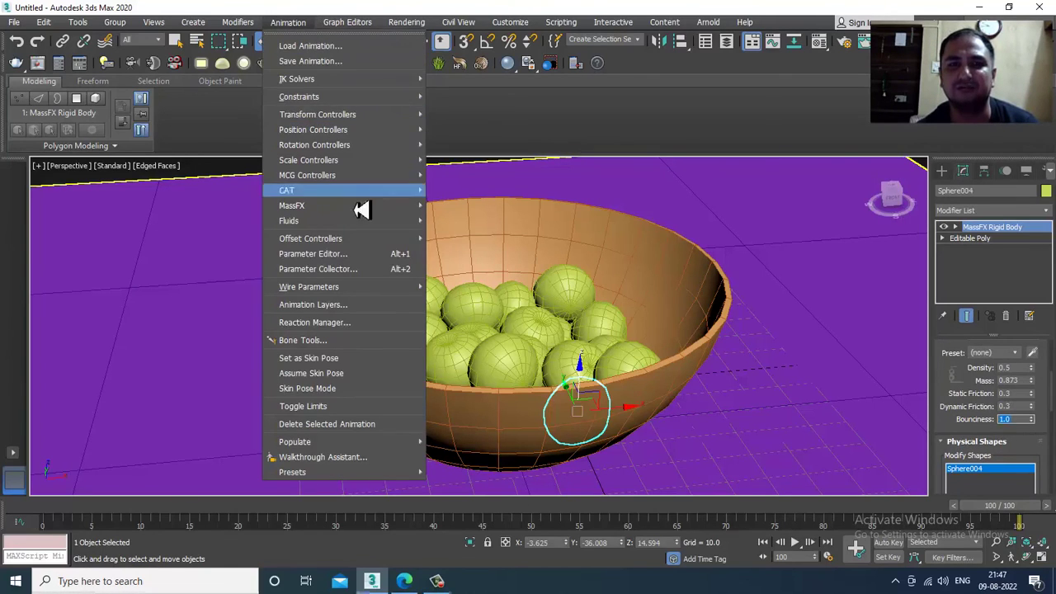
{"action": "mouse_move", "coordinate": [359, 211]}
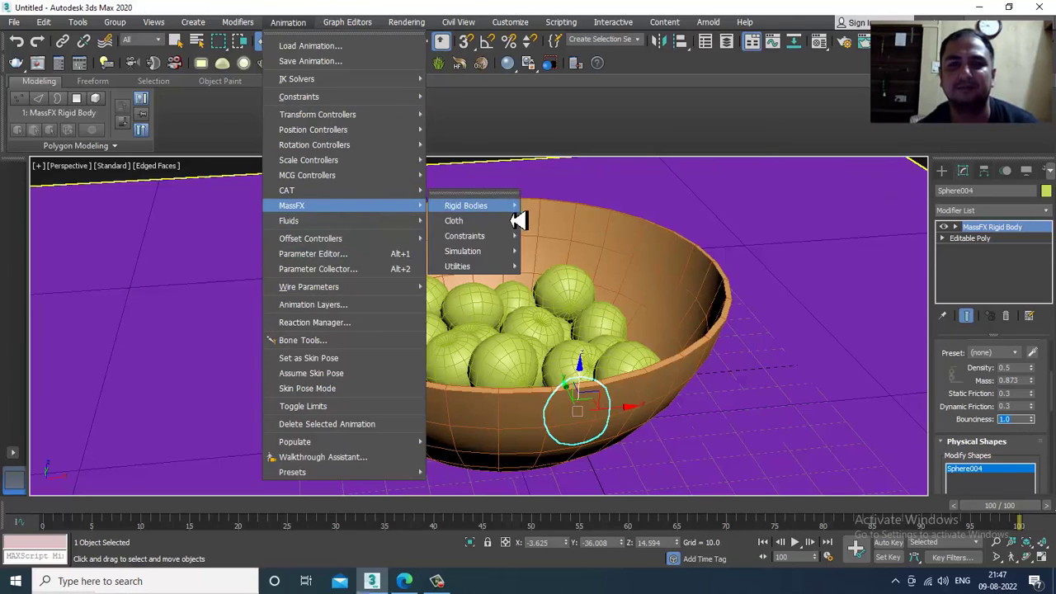
{"action": "mouse_move", "coordinate": [500, 259]}
{"action": "left_click", "coordinate": [569, 281]}
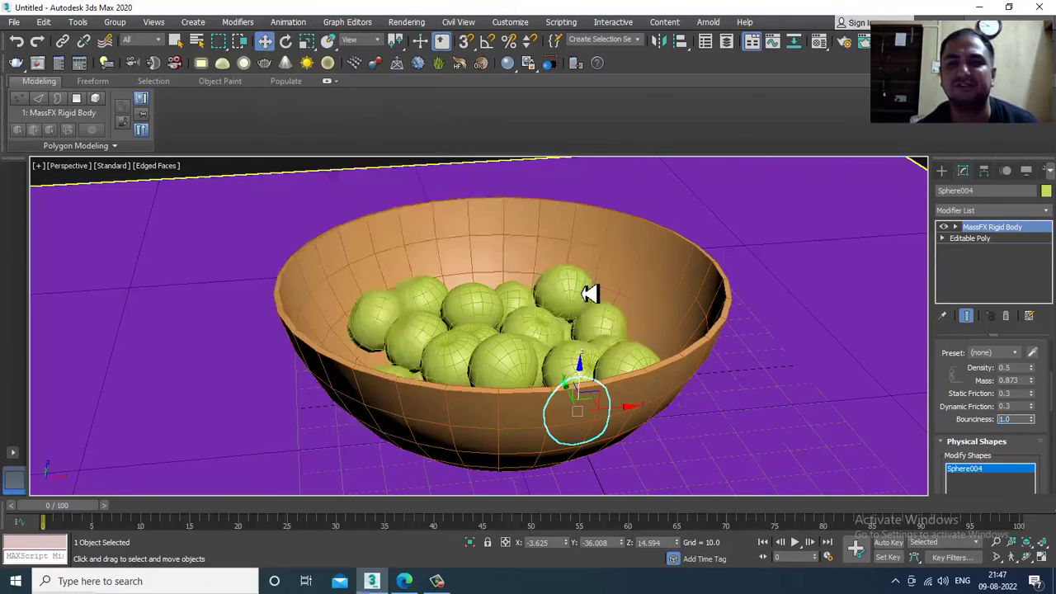
{"action": "scroll", "coordinate": [590, 264], "scroll_direction": "down", "scroll_amount": 3}
{"action": "middle_click_drag", "start_coordinate": [582, 259], "coordinate": [609, 291], "text": "alt"}
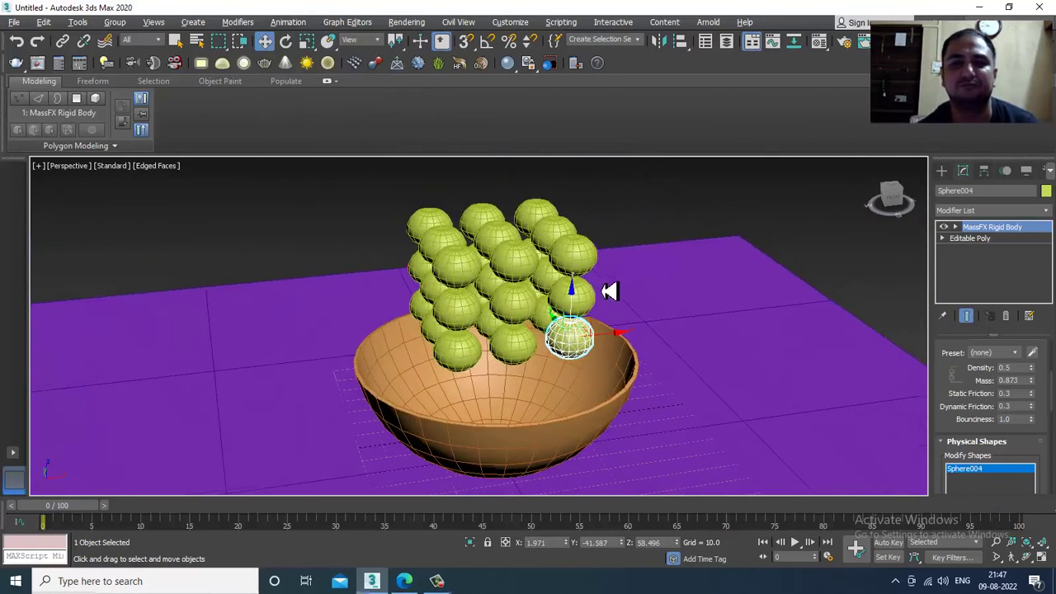
Step: Play the MassFX simulation through frame 100 to drop the spheres into the bowl, and stop it
{"action": "left_click", "coordinate": [288, 23]}
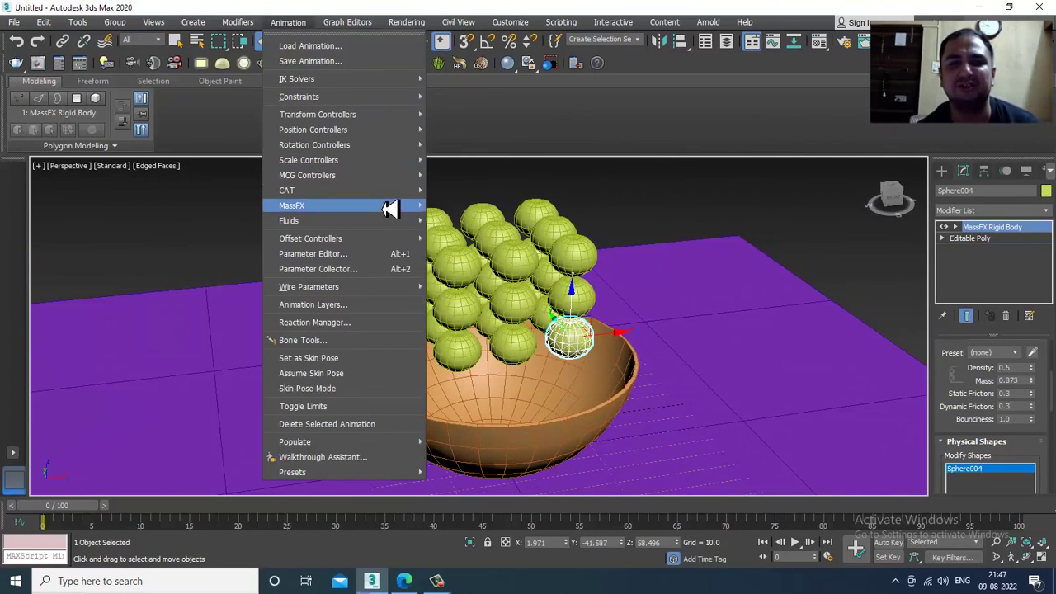
{"action": "mouse_move", "coordinate": [388, 206]}
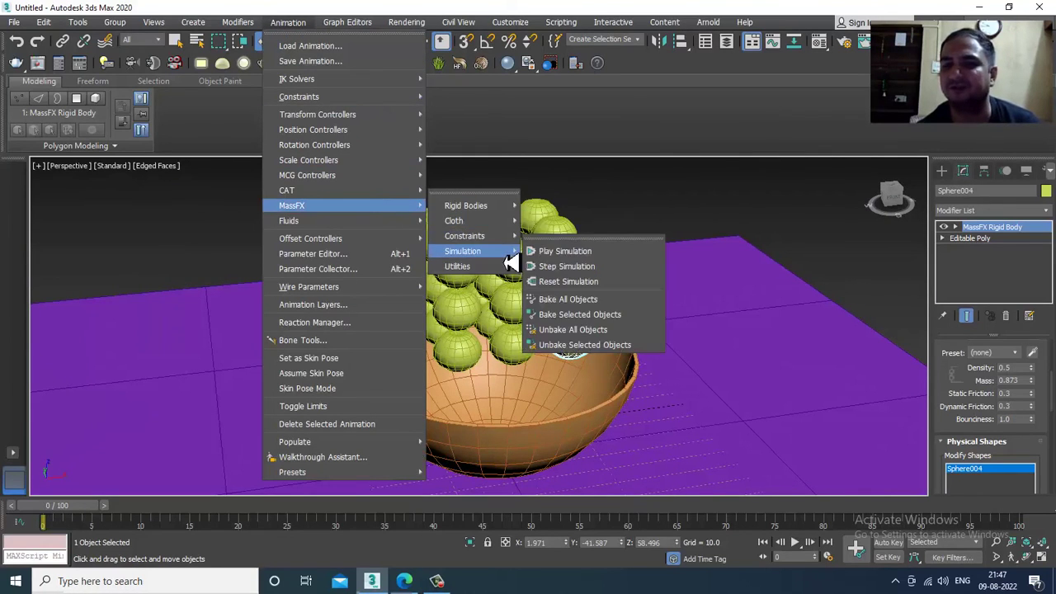
{"action": "left_click", "coordinate": [556, 265]}
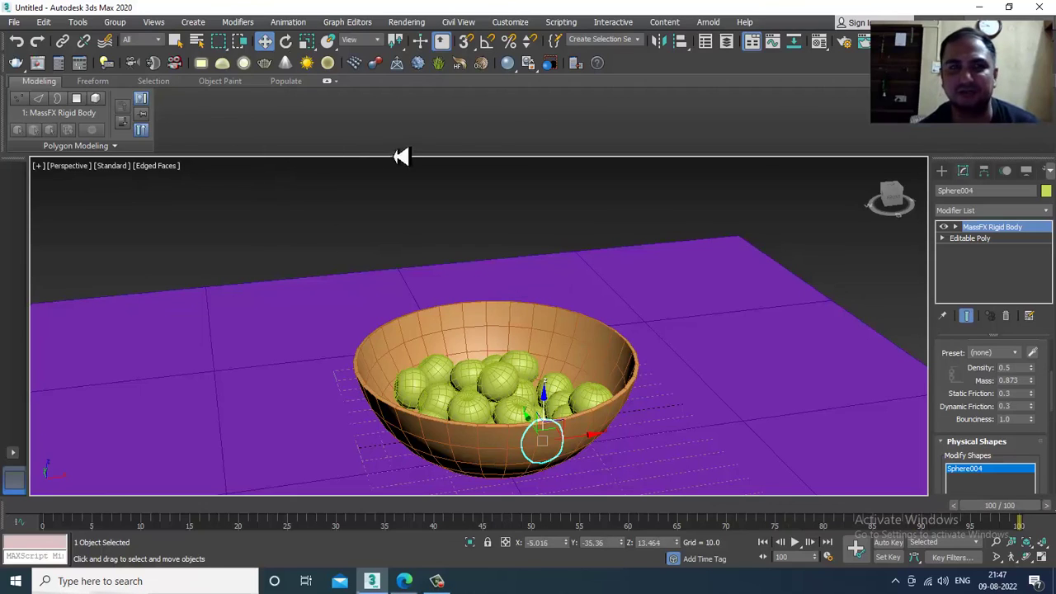
{"action": "left_click", "coordinate": [288, 22]}
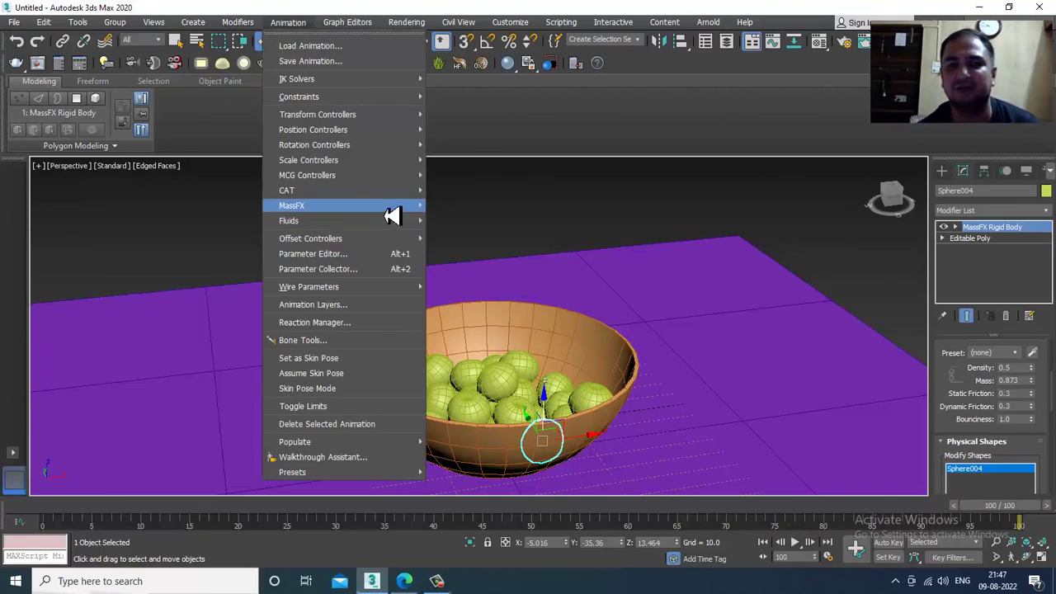
{"action": "mouse_move", "coordinate": [392, 208]}
{"action": "mouse_move", "coordinate": [495, 251]}
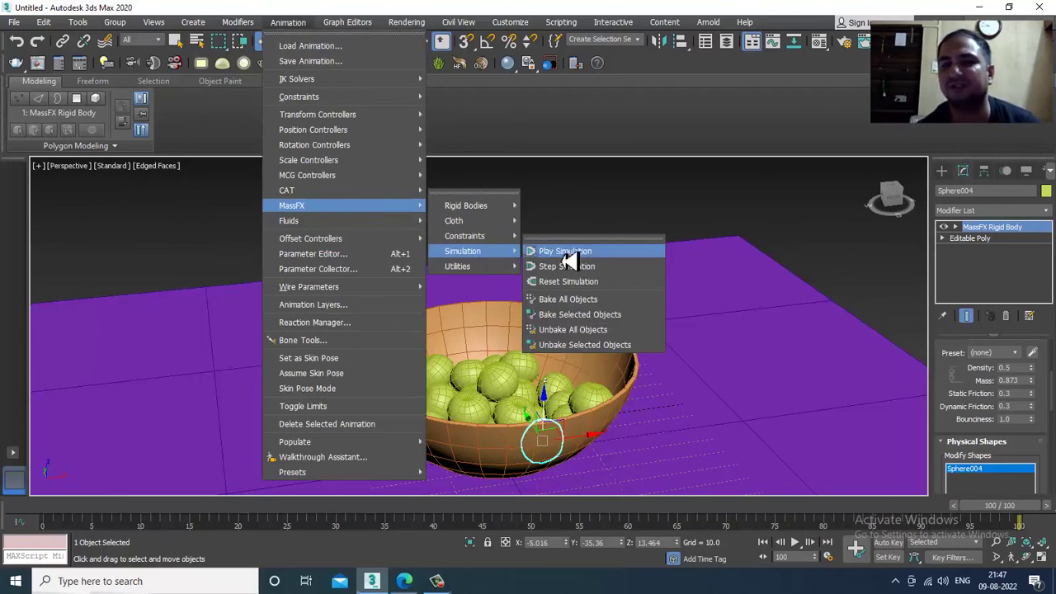
{"action": "left_click", "coordinate": [605, 267]}
Step: Clear the selection and return the timeline to frame 0
{"action": "left_click", "coordinate": [615, 210]}
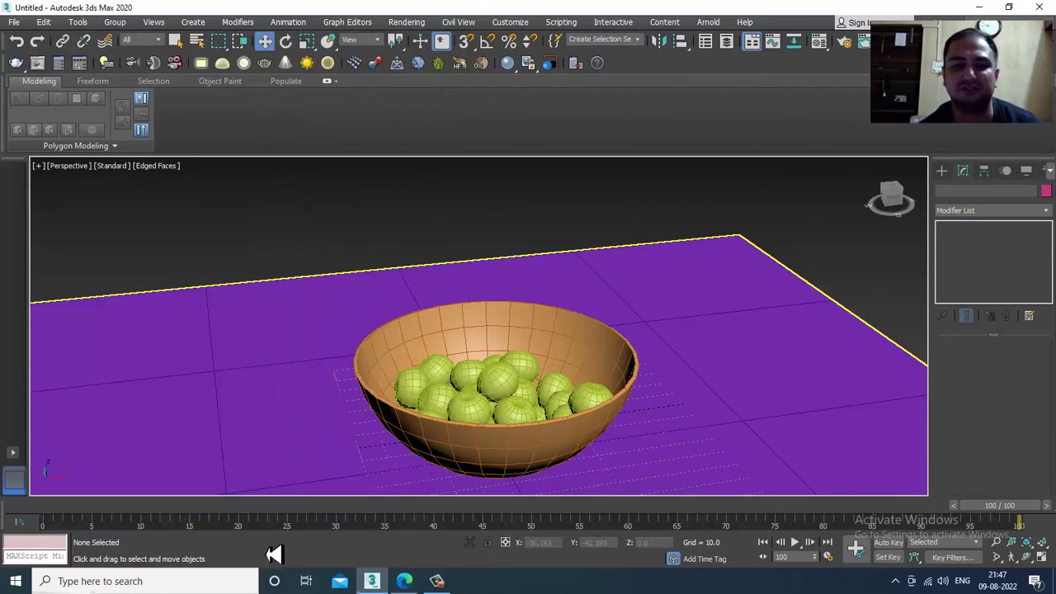
{"action": "left_click", "coordinate": [158, 509]}
{"action": "left_click_drag", "start_coordinate": [158, 518], "coordinate": [5, 513]}
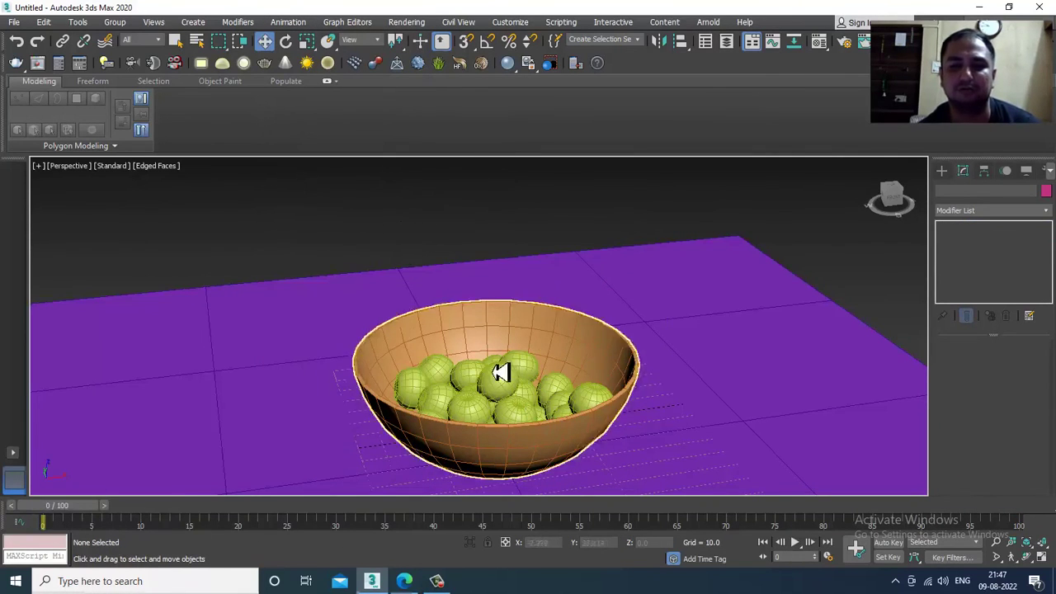
Step: Select a sphere in the middle of the pile and examine from several angles how the spheres rest in the bowl
{"action": "middle_click_drag", "start_coordinate": [494, 372], "coordinate": [480, 421], "text": "alt"}
{"action": "left_click", "coordinate": [480, 421]}
{"action": "scroll", "coordinate": [472, 381], "scroll_direction": "up", "scroll_amount": 3}
{"action": "middle_click_drag", "start_coordinate": [472, 381], "coordinate": [577, 335]}
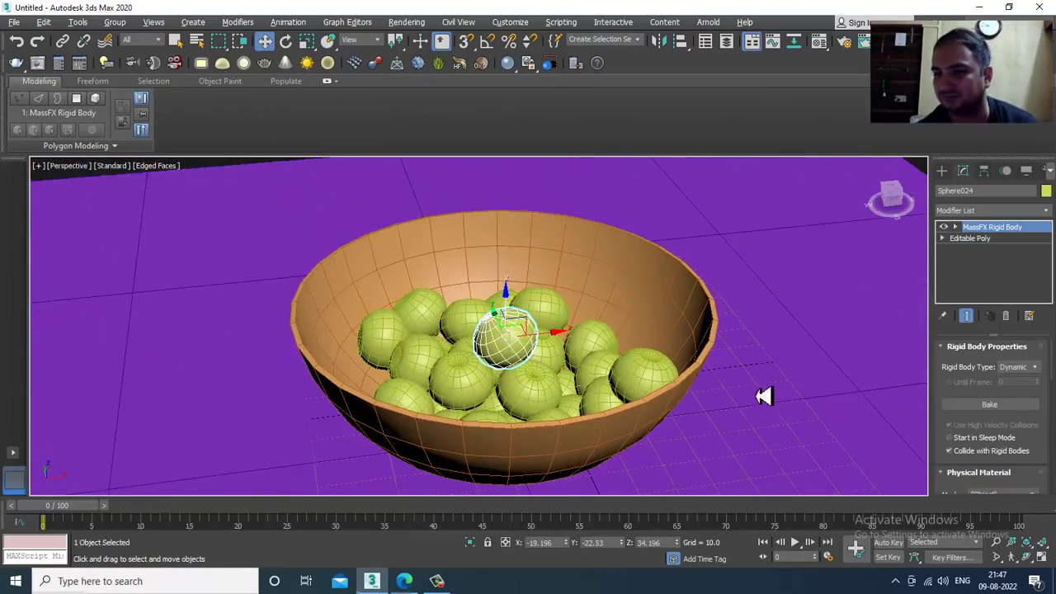
{"action": "middle_click_drag", "start_coordinate": [764, 396], "coordinate": [759, 380], "text": "alt"}
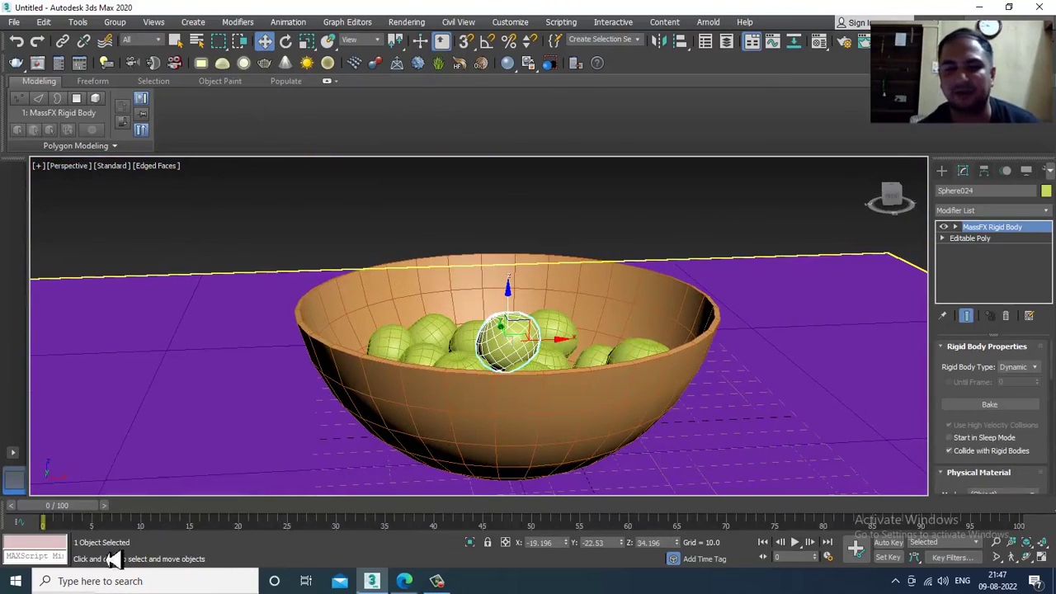
{"action": "middle_click_drag", "start_coordinate": [575, 425], "coordinate": [558, 363], "text": "alt"}
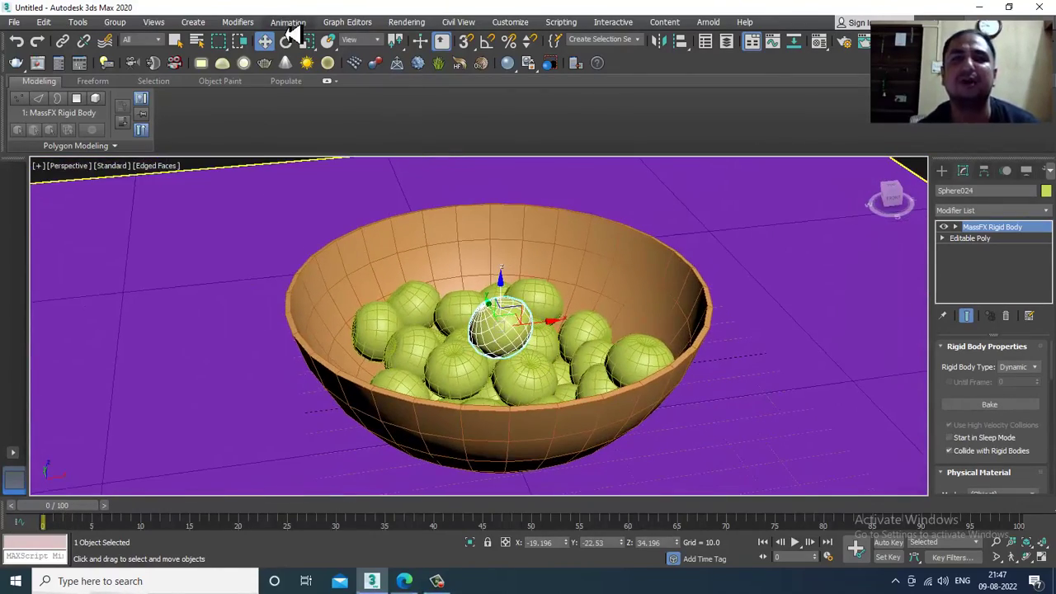
{"action": "left_click", "coordinate": [288, 22]}
{"action": "mouse_move", "coordinate": [380, 205]}
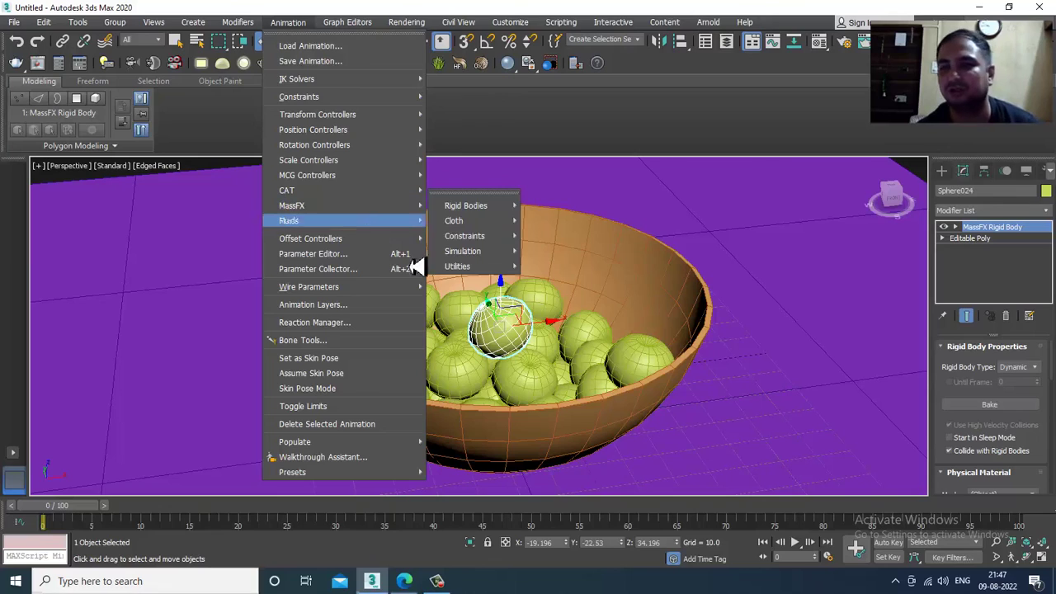
Step: Create a plane in the Top view covering the bowl, about 154 units long and 191 units wide
{"action": "left_click", "coordinate": [941, 171]}
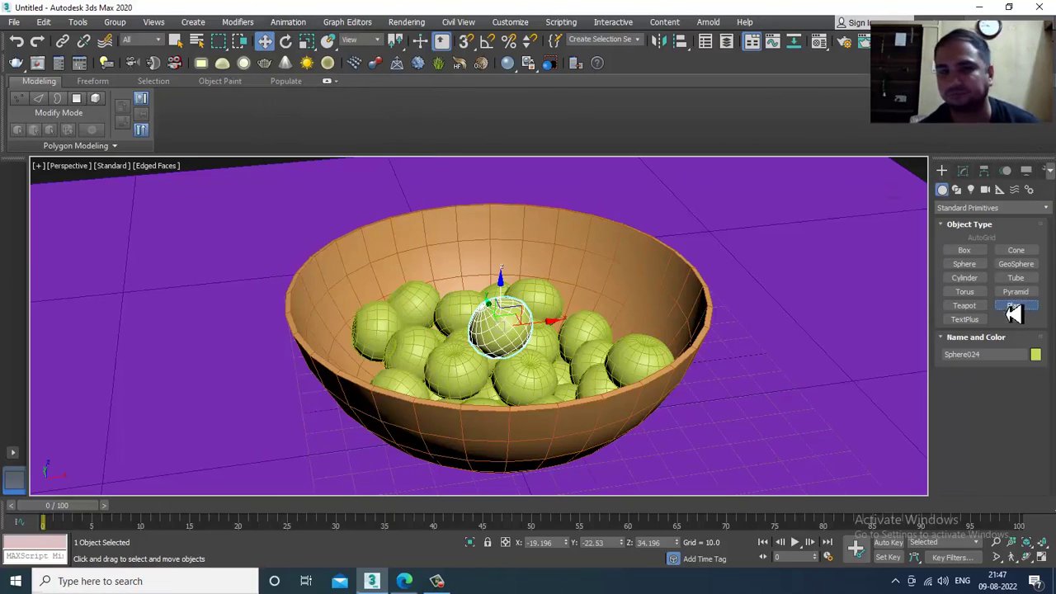
{"action": "left_click", "coordinate": [1008, 306]}
{"action": "key", "text": "alt+w"}
{"action": "middle_click_drag", "start_coordinate": [265, 217], "coordinate": [196, 154]}
{"action": "key", "text": "alt+w"}
{"action": "middle_click_drag", "start_coordinate": [437, 227], "coordinate": [472, 385]}
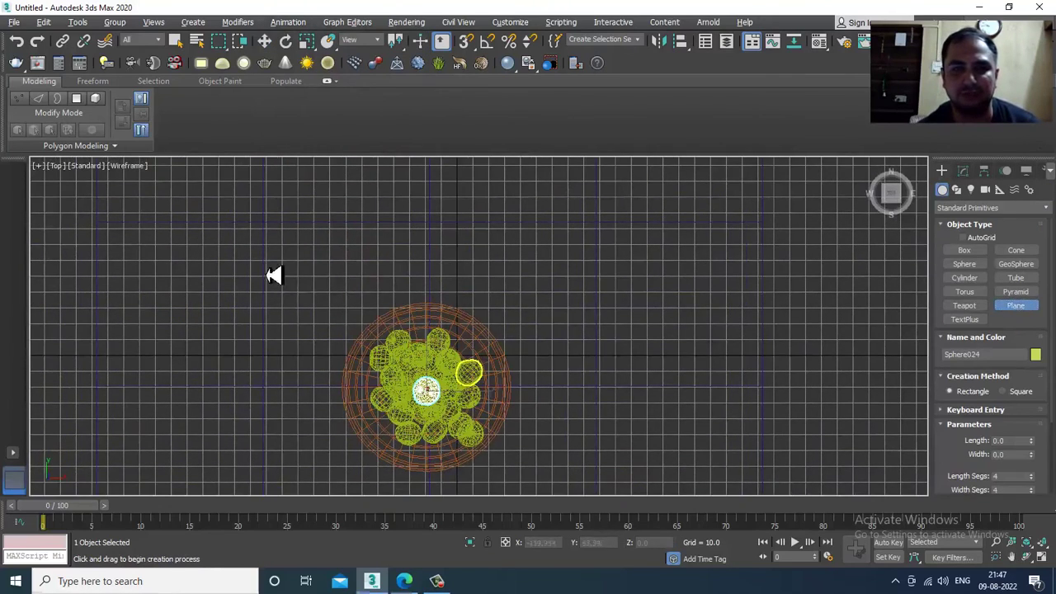
{"action": "left_click_drag", "start_coordinate": [265, 260], "coordinate": [575, 518]}
Step: Raise the new plane above the bowl in the Perspective view to a Z height of about 77
{"action": "key", "text": "alt+w"}
{"action": "key", "text": "w"}
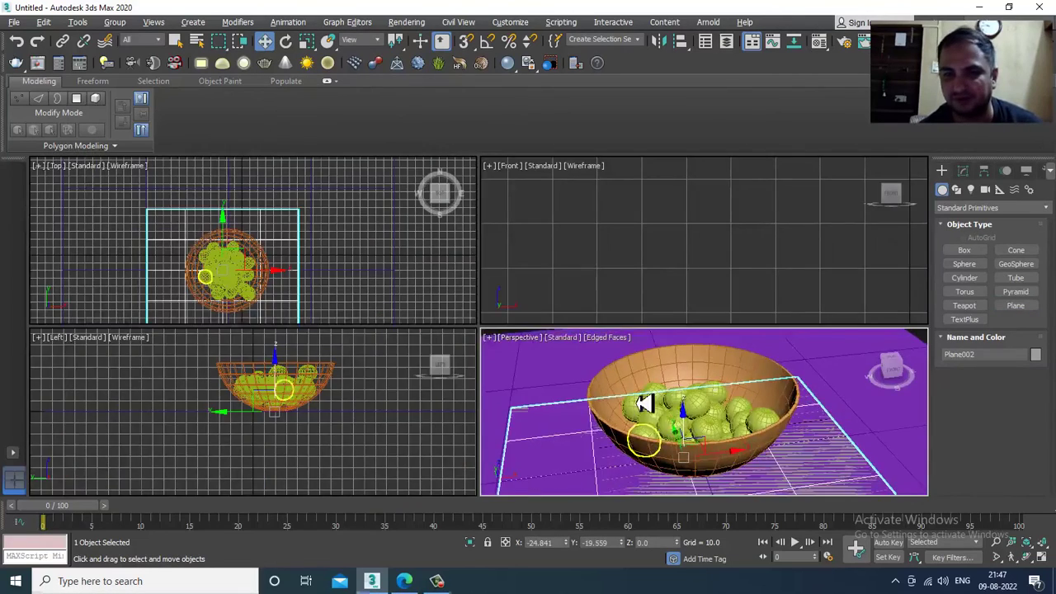
{"action": "key", "text": "alt+w"}
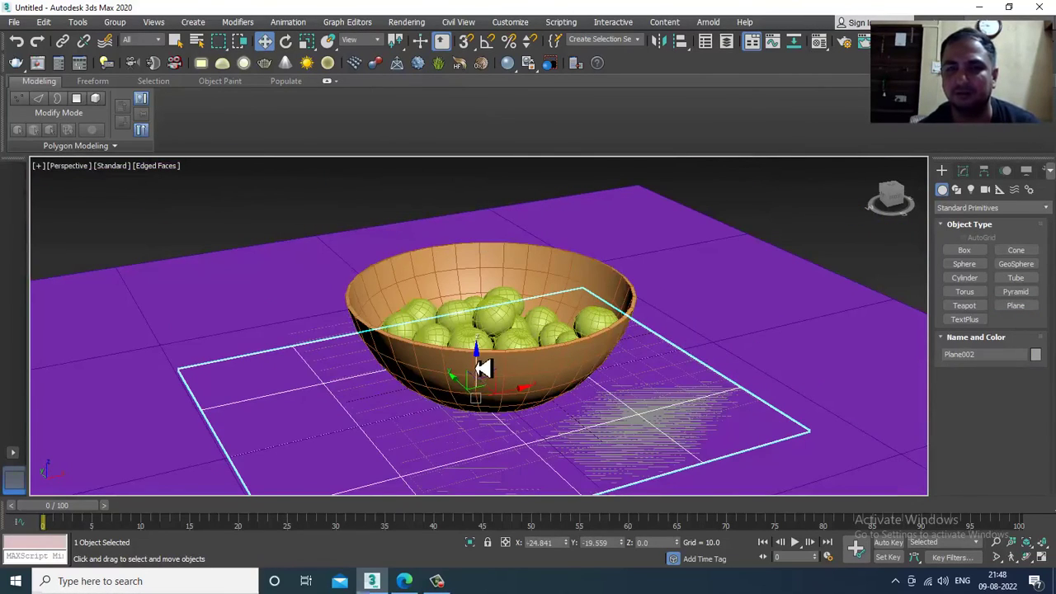
{"action": "left_click_drag", "start_coordinate": [481, 366], "coordinate": [484, 180]}
Step: Open the raised plane's Length Segs value for editing, and switch the Perspective view to wireframe
{"action": "left_click", "coordinate": [962, 172]}
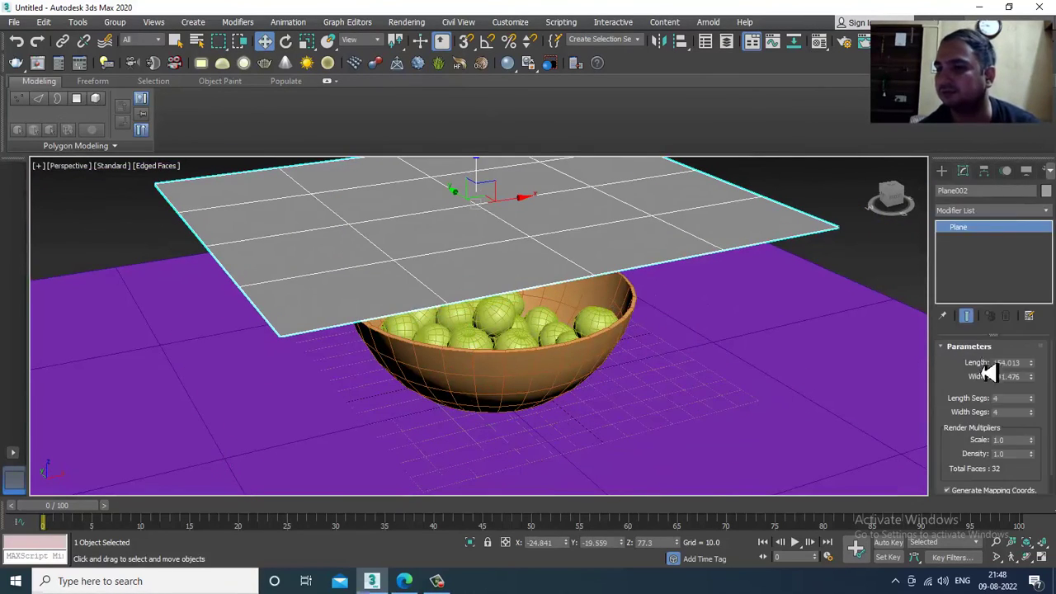
{"action": "left_click_drag", "start_coordinate": [1015, 403], "coordinate": [948, 403]}
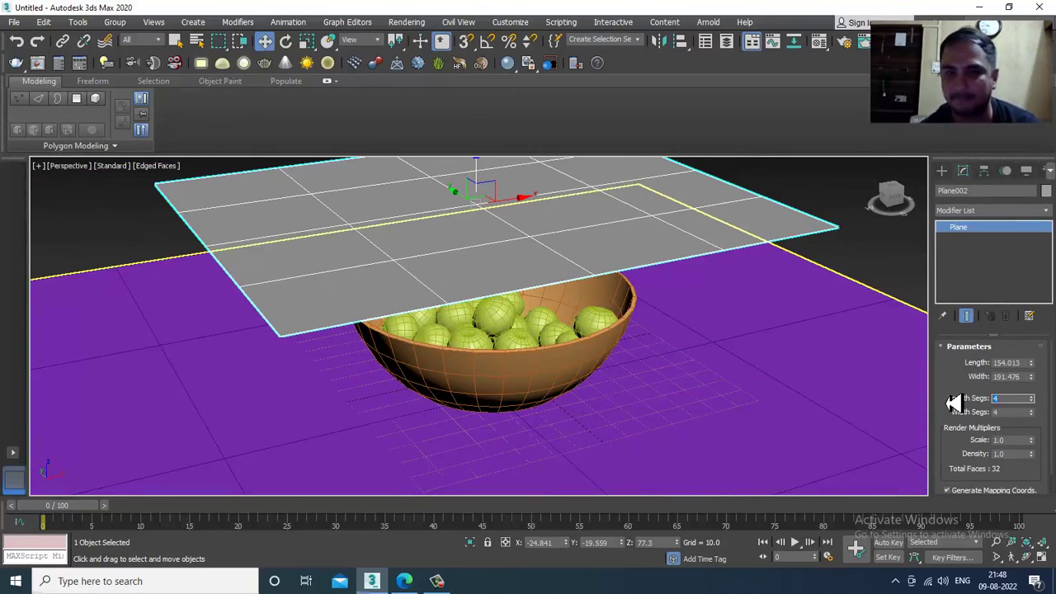
{"action": "middle_click_drag", "start_coordinate": [675, 386], "coordinate": [608, 330], "text": "alt"}
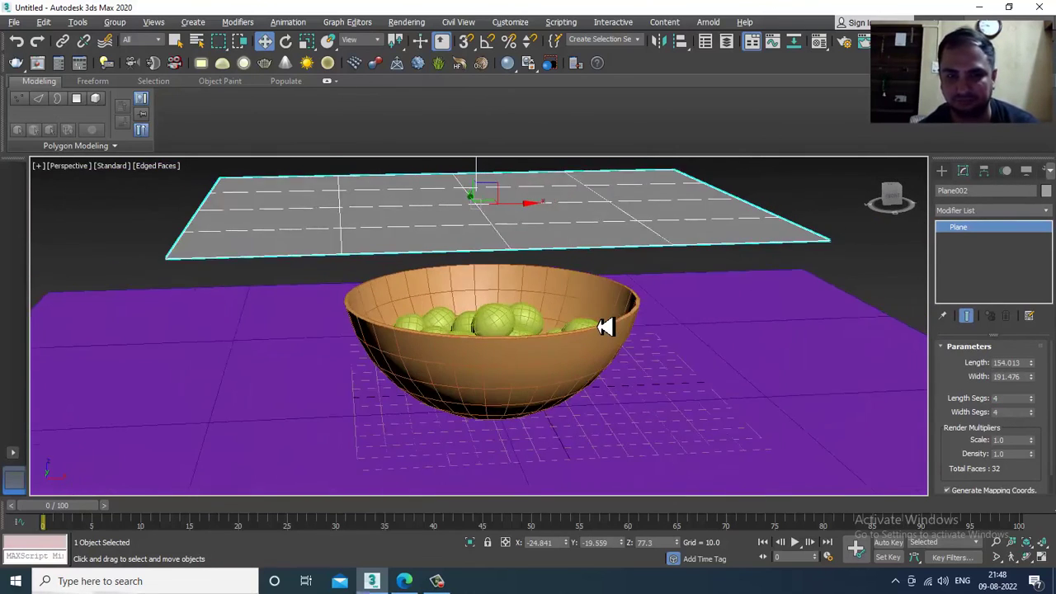
{"action": "key", "text": "F3"}
{"action": "middle_click_drag", "start_coordinate": [418, 302], "coordinate": [353, 307], "text": "alt"}
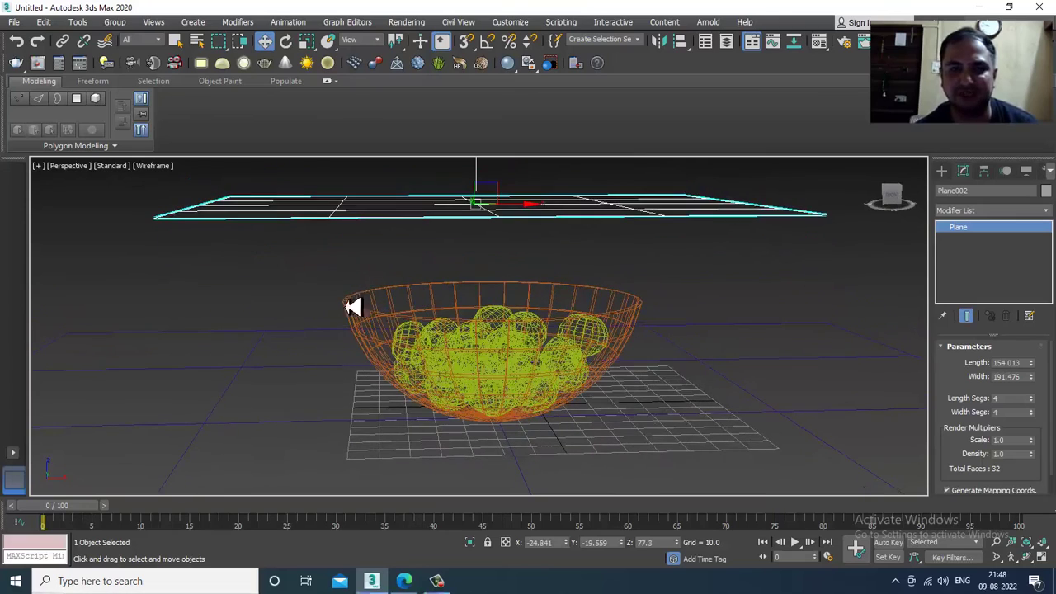
Step: Restore the spheres to their stacked start positions above the bowl and clear the selection
{"action": "left_click_drag", "start_coordinate": [675, 448], "coordinate": [696, 450]}
{"action": "left_click", "coordinate": [700, 394], "text": "alt"}
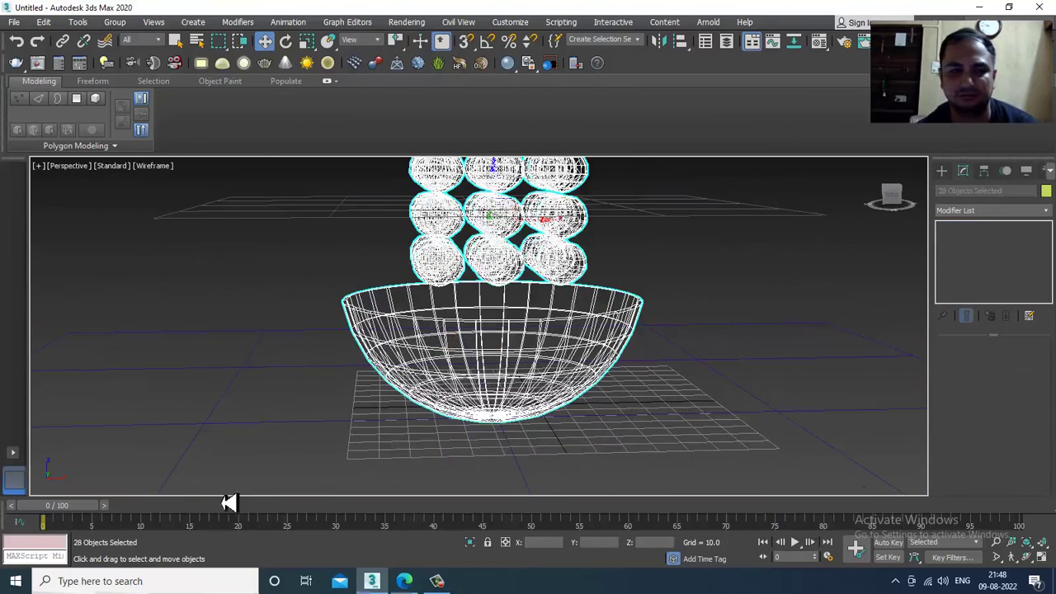
{"action": "left_click", "coordinate": [341, 285]}
{"action": "middle_click_drag", "start_coordinate": [341, 285], "coordinate": [405, 349], "text": "alt"}
Step: Play the MassFX simulation from frame 0 so the stacked spheres drop into the bowl
{"action": "left_click", "coordinate": [288, 21]}
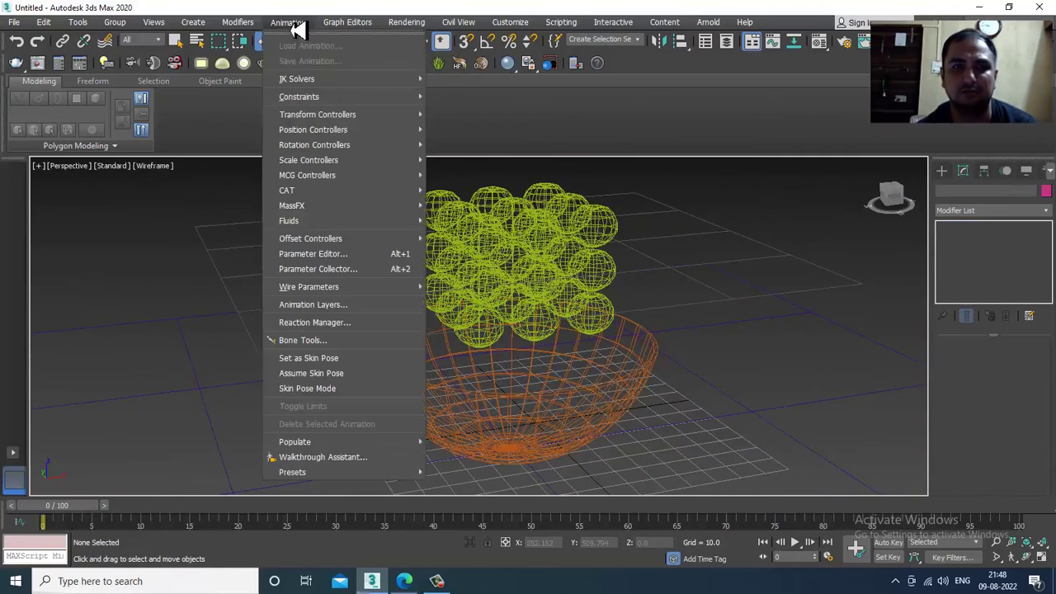
{"action": "mouse_move", "coordinate": [341, 205]}
{"action": "mouse_move", "coordinate": [487, 250]}
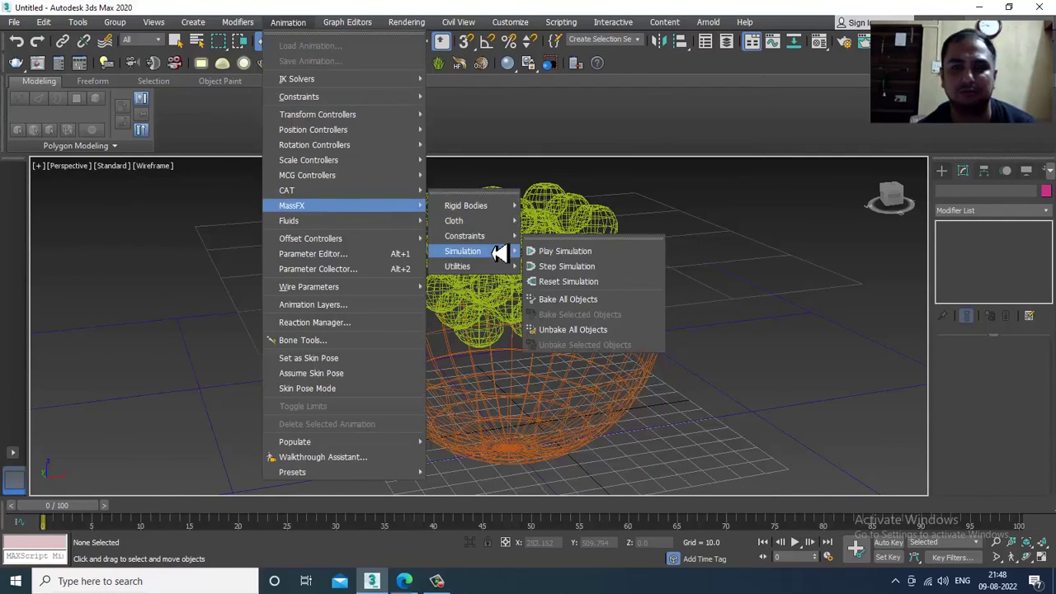
{"action": "left_click", "coordinate": [593, 252]}
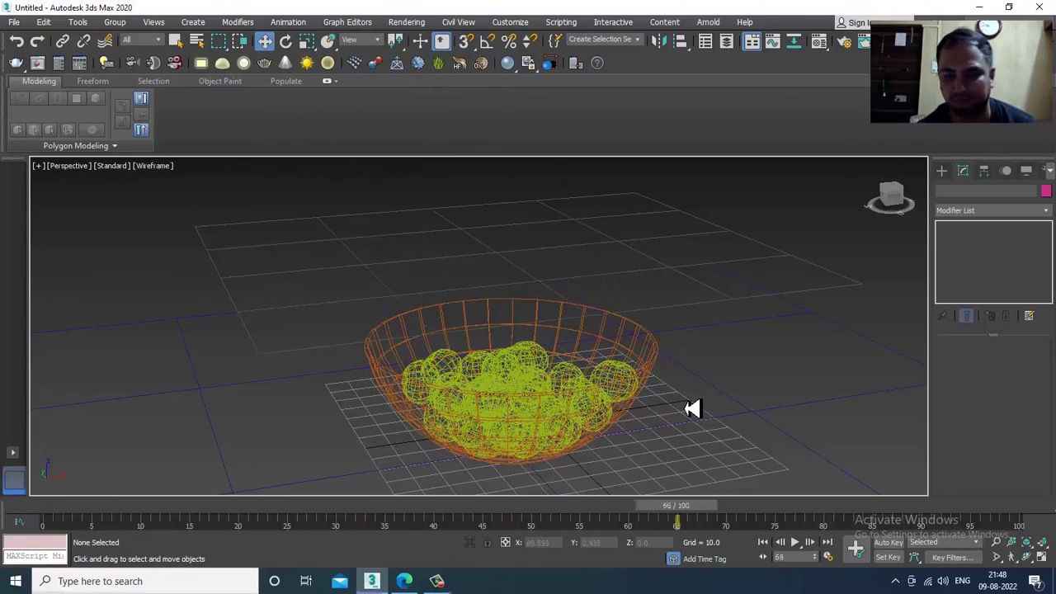
Step: Convert the spheres, bowl and ground plane to Editable Poly and clear the selection
{"action": "middle_click_drag", "start_coordinate": [668, 422], "coordinate": [644, 409], "text": "alt"}
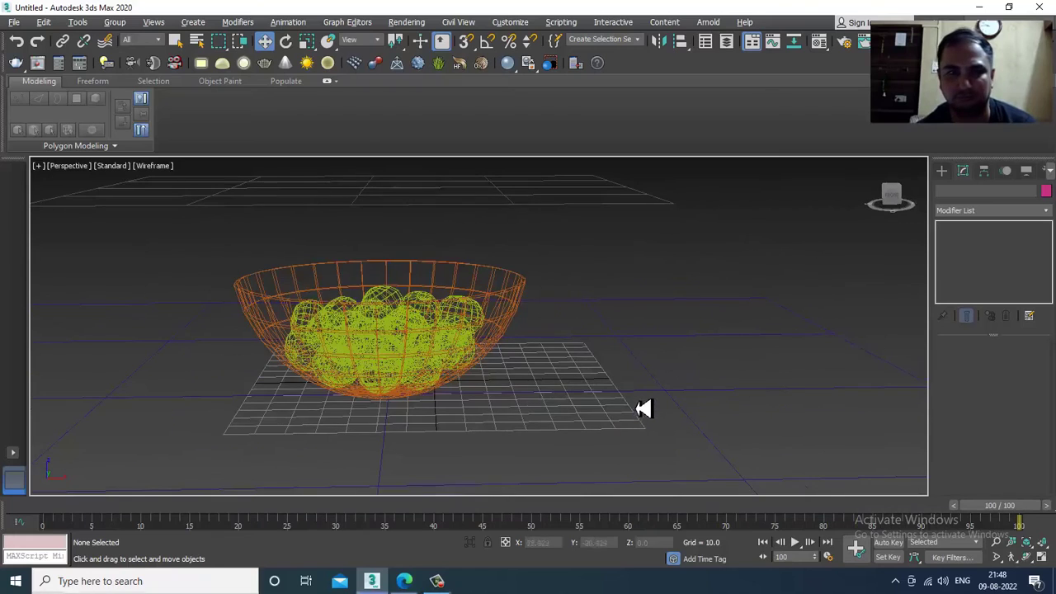
{"action": "left_click_drag", "start_coordinate": [240, 243], "coordinate": [512, 379]}
{"action": "right_click", "coordinate": [397, 298]}
{"action": "mouse_move", "coordinate": [495, 435]}
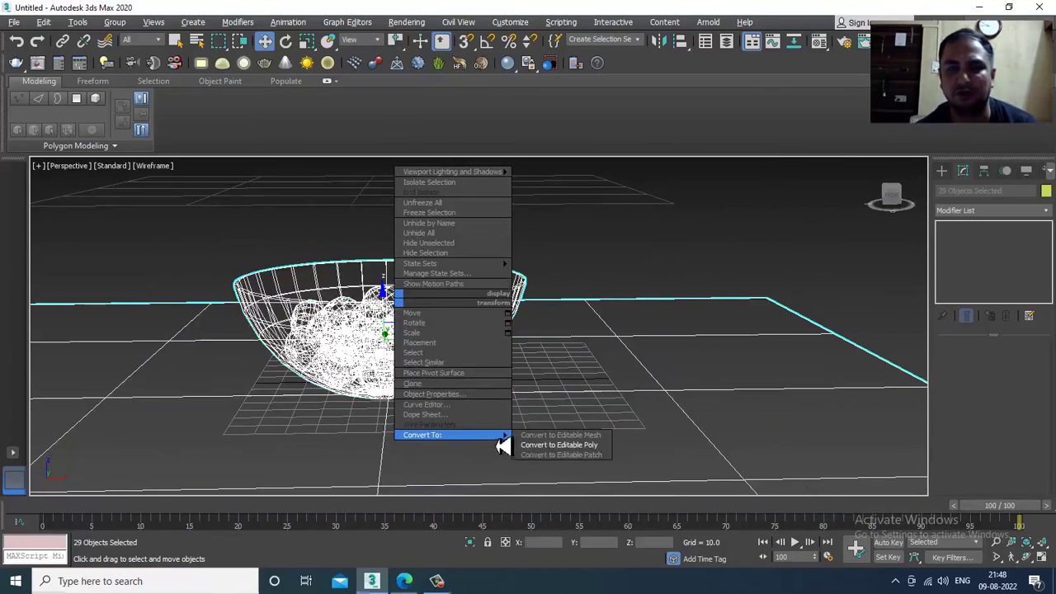
{"action": "left_click", "coordinate": [597, 455]}
{"action": "left_click", "coordinate": [597, 256]}
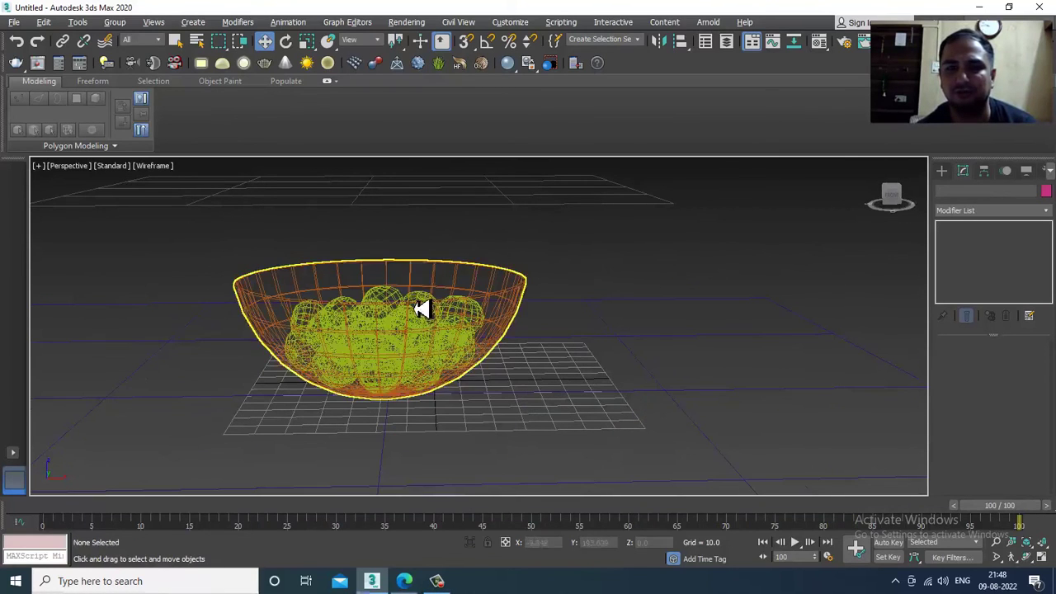
Step: Select a sphere near the top of the pile and return the timeline to frame 0
{"action": "left_click", "coordinate": [419, 306]}
{"action": "middle_click_drag", "start_coordinate": [509, 339], "coordinate": [386, 487], "text": "alt"}
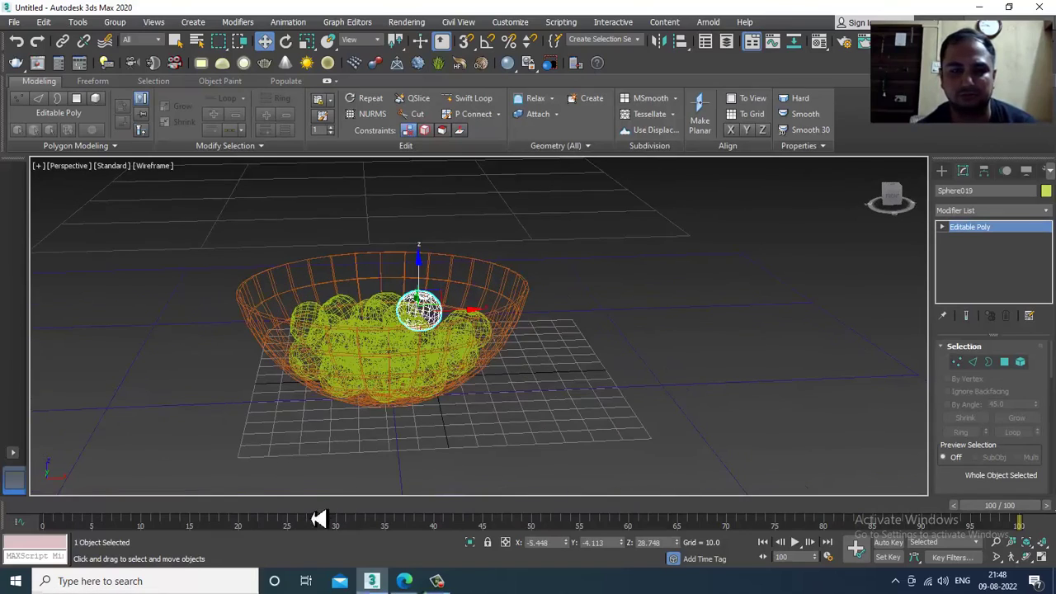
{"action": "left_click_drag", "start_coordinate": [104, 505], "coordinate": [19, 504]}
{"action": "middle_click_drag", "start_coordinate": [486, 355], "coordinate": [518, 396], "text": "alt"}
Step: Play the MassFX simulation with the converted sphere selected
{"action": "left_click", "coordinate": [288, 24]}
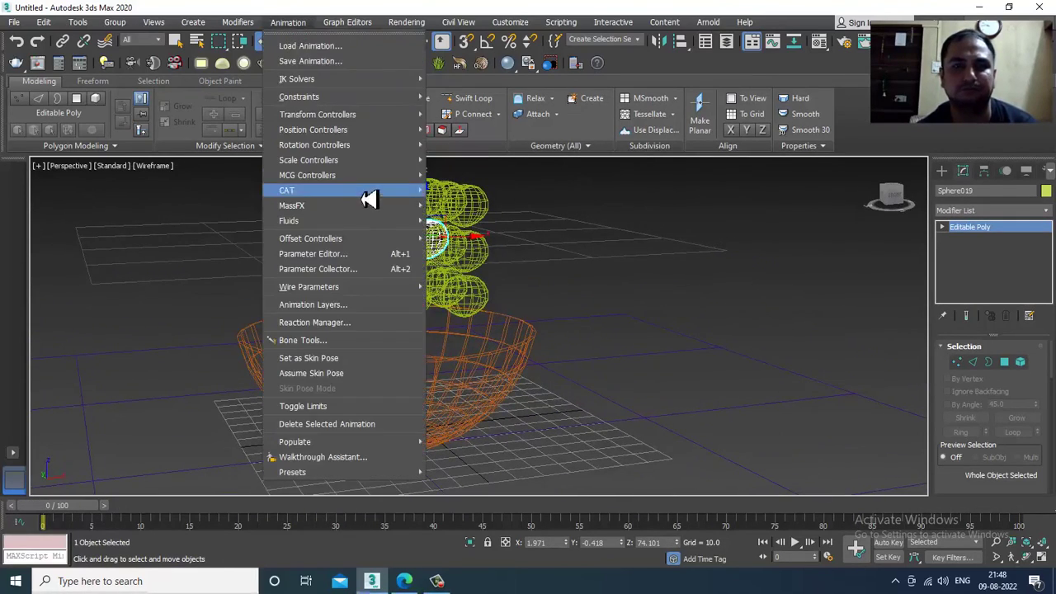
{"action": "mouse_move", "coordinate": [364, 208]}
{"action": "mouse_move", "coordinate": [483, 252]}
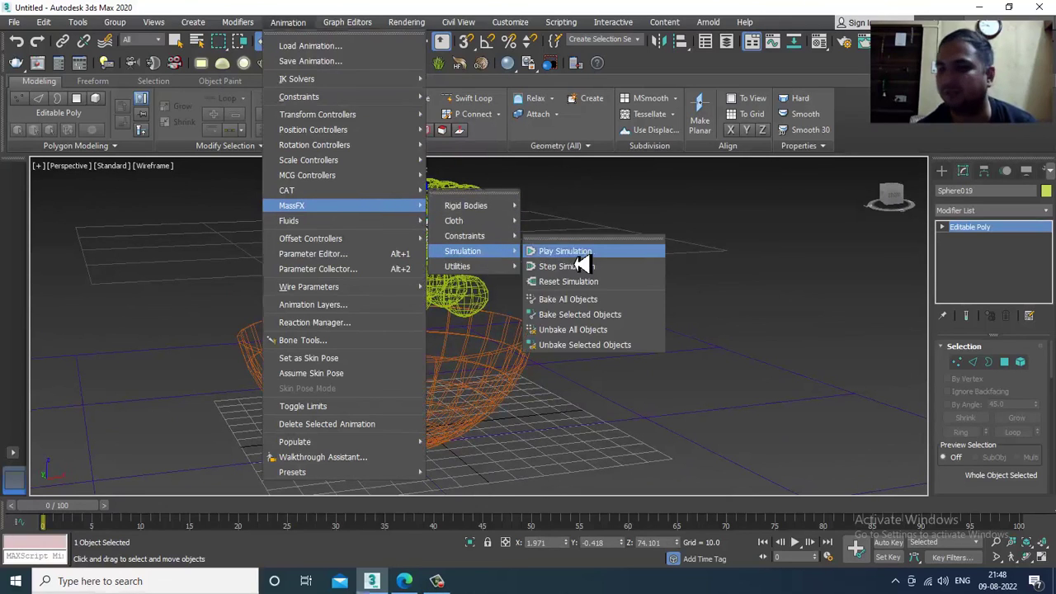
{"action": "left_click", "coordinate": [549, 252]}
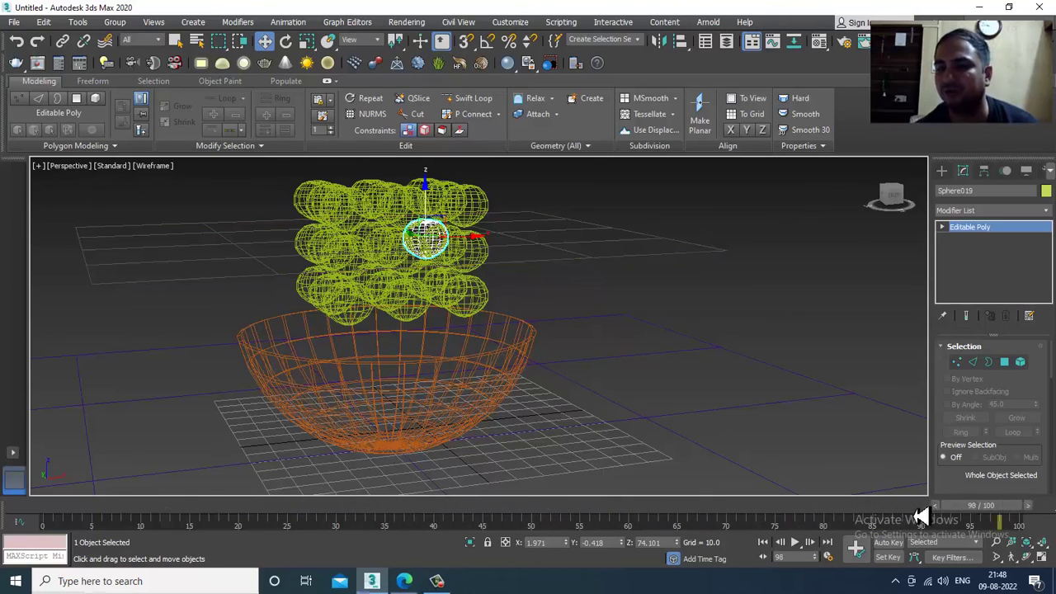
Step: Go back to the spheres, bowl and ground plane selected at frame 0, and play the MassFX simulation on them
{"action": "key", "text": "ctrl+a"}
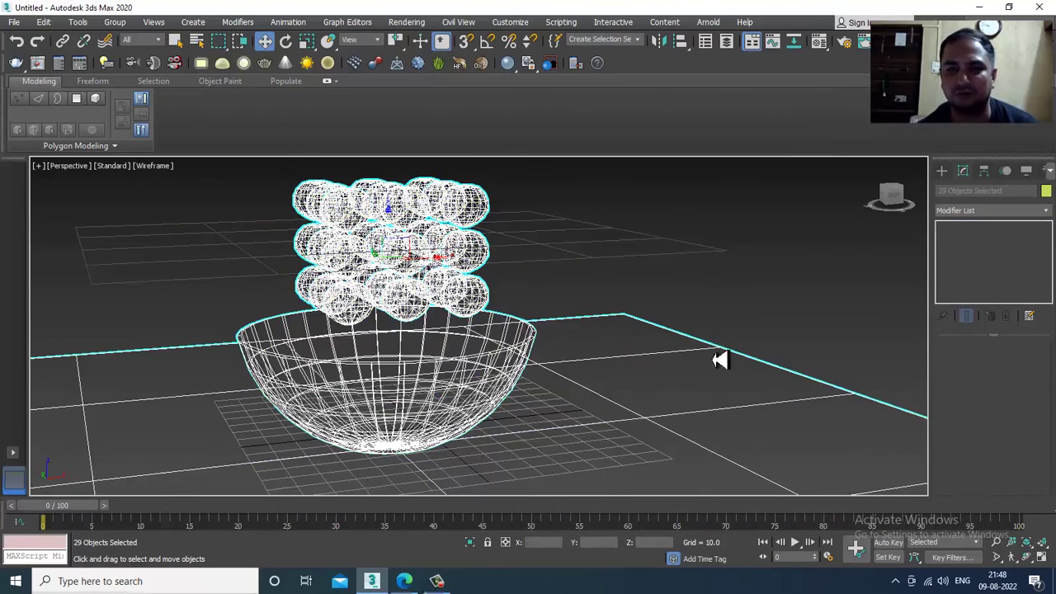
{"action": "left_click", "coordinate": [288, 22]}
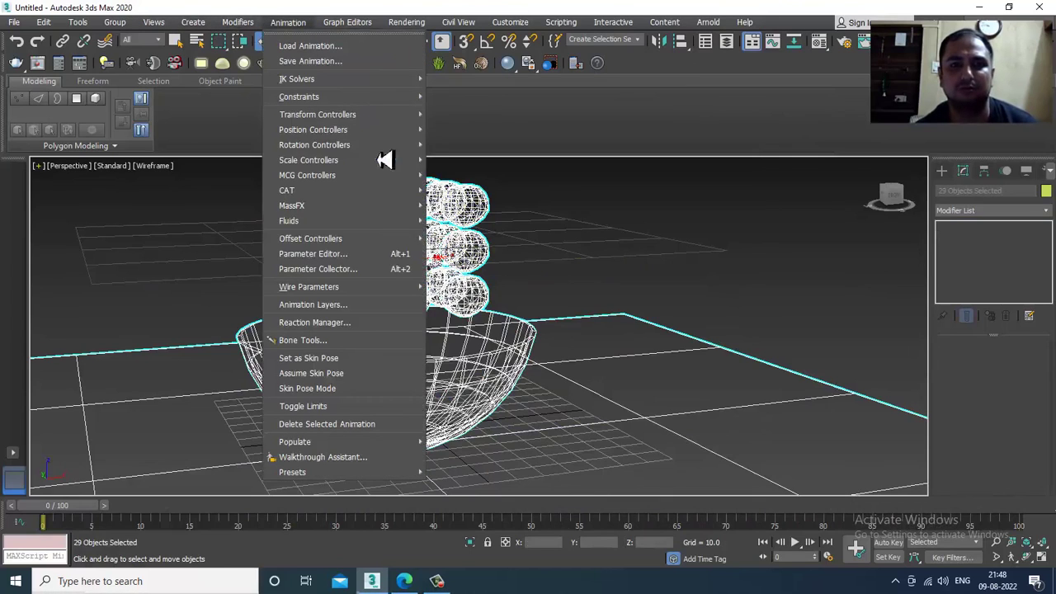
{"action": "mouse_move", "coordinate": [401, 206]}
{"action": "mouse_move", "coordinate": [505, 259]}
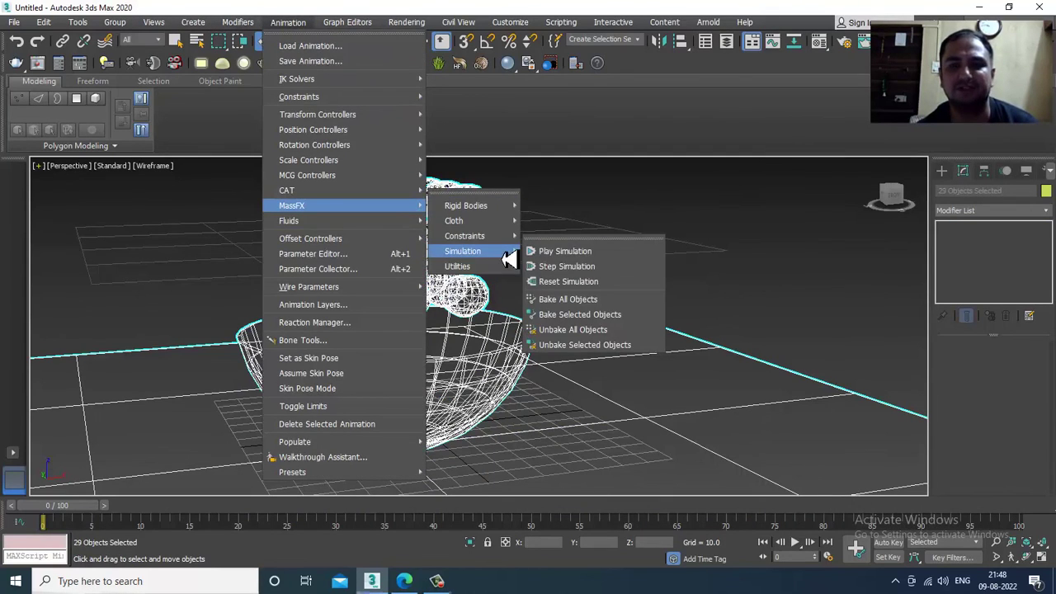
{"action": "left_click", "coordinate": [594, 261]}
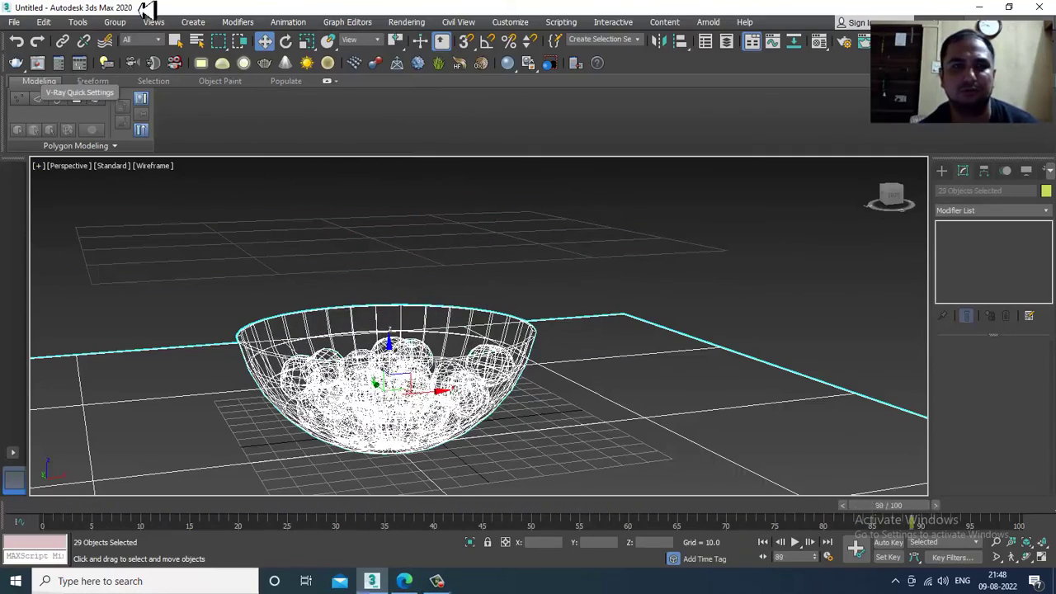
Step: Stop the MassFX simulation with the spheres in the bowl and clear the selection
{"action": "left_click", "coordinate": [285, 23]}
{"action": "mouse_move", "coordinate": [377, 207]}
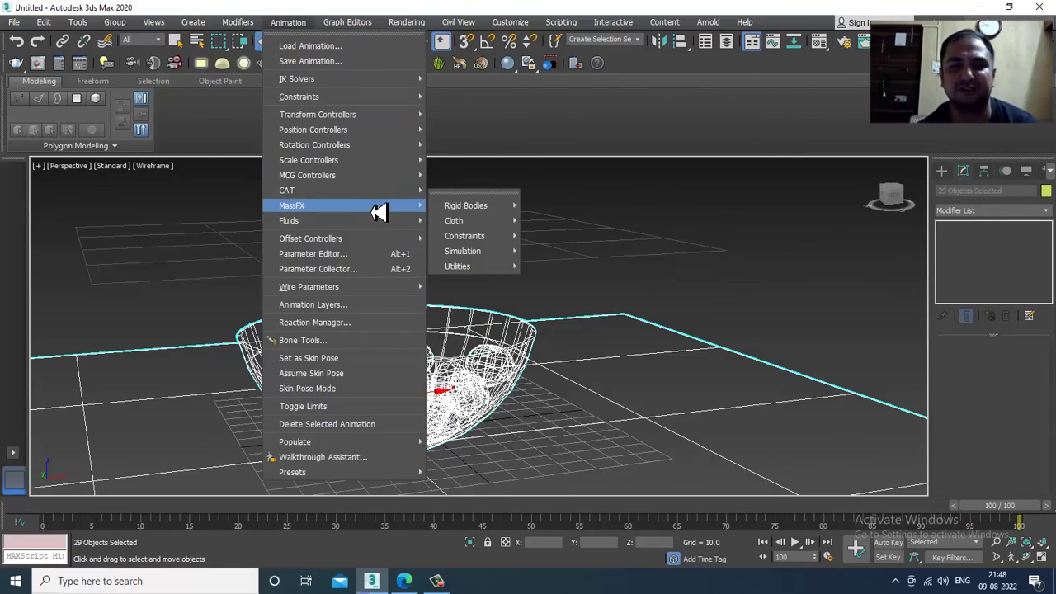
{"action": "mouse_move", "coordinate": [514, 255]}
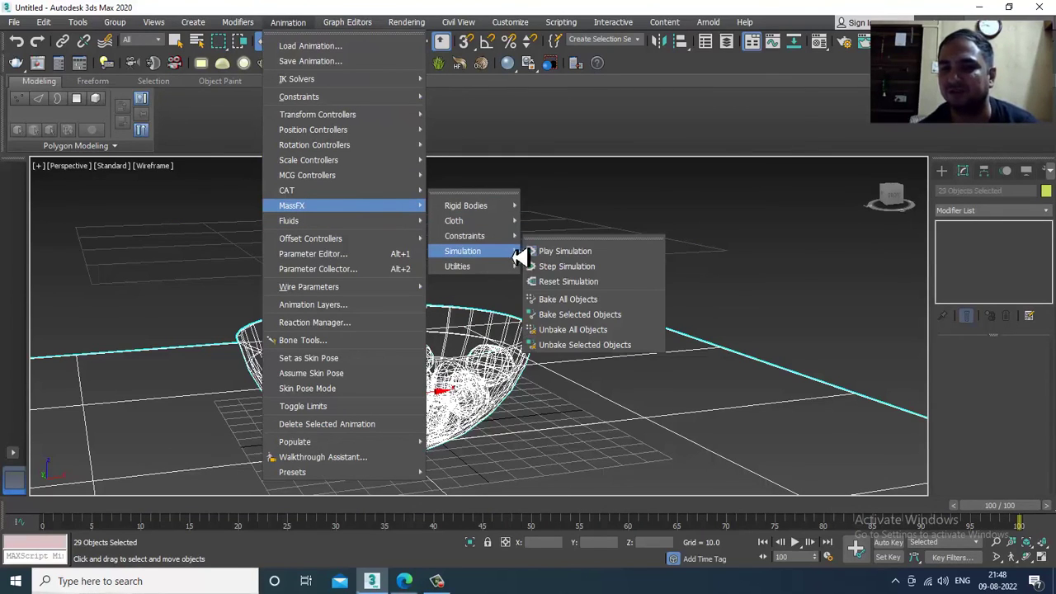
{"action": "left_click", "coordinate": [610, 270]}
{"action": "left_click", "coordinate": [780, 308]}
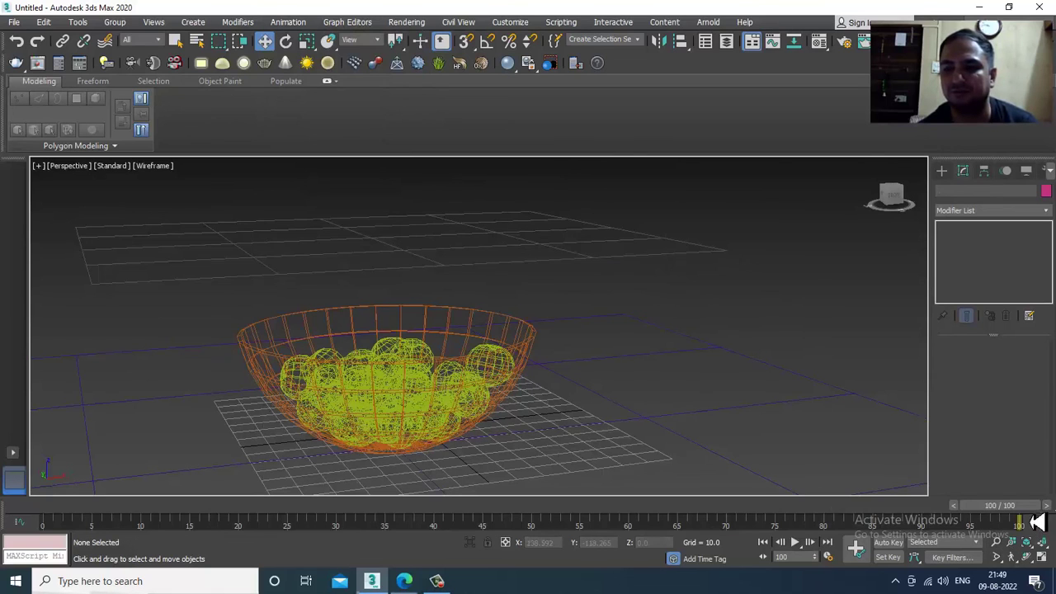
Step: Shade the Perspective view with edged faces, and undo back to the stacked spheres at frame 0
{"action": "left_click", "coordinate": [502, 271]}
{"action": "mouse_move", "coordinate": [502, 271]}
{"action": "middle_mouse_down", "text": "alt"}
{"action": "mouse_move", "coordinate": [660, 327]}
{"action": "mouse_move", "coordinate": [701, 301]}
{"action": "mouse_move", "coordinate": [652, 313]}
{"action": "middle_mouse_up", "text": "alt"}
{"action": "key", "text": "F3"}
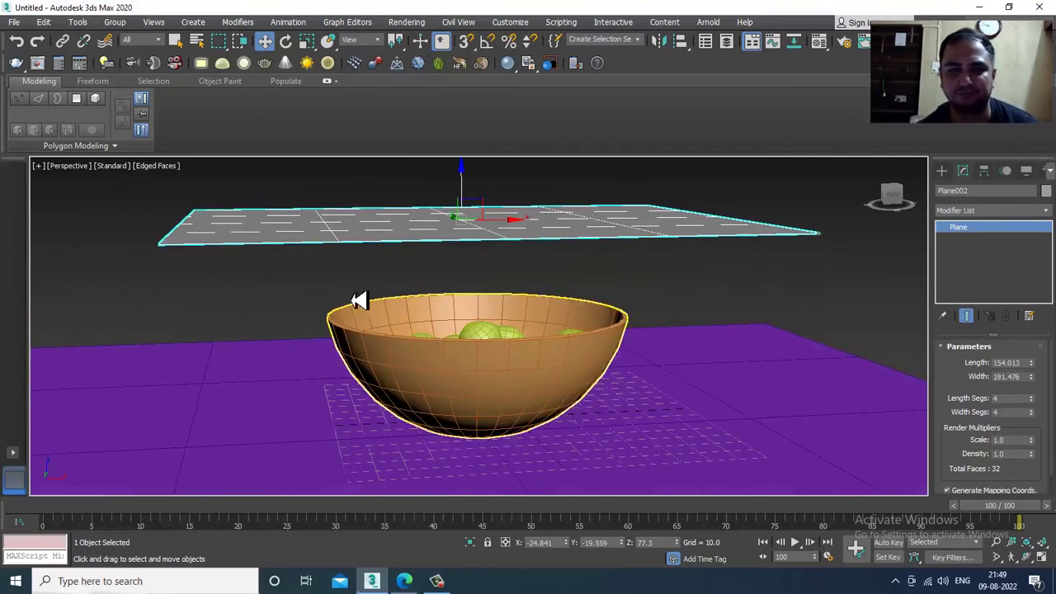
{"action": "key", "text": "ctrl+z"}
{"action": "key", "text": "ctrl+z"}
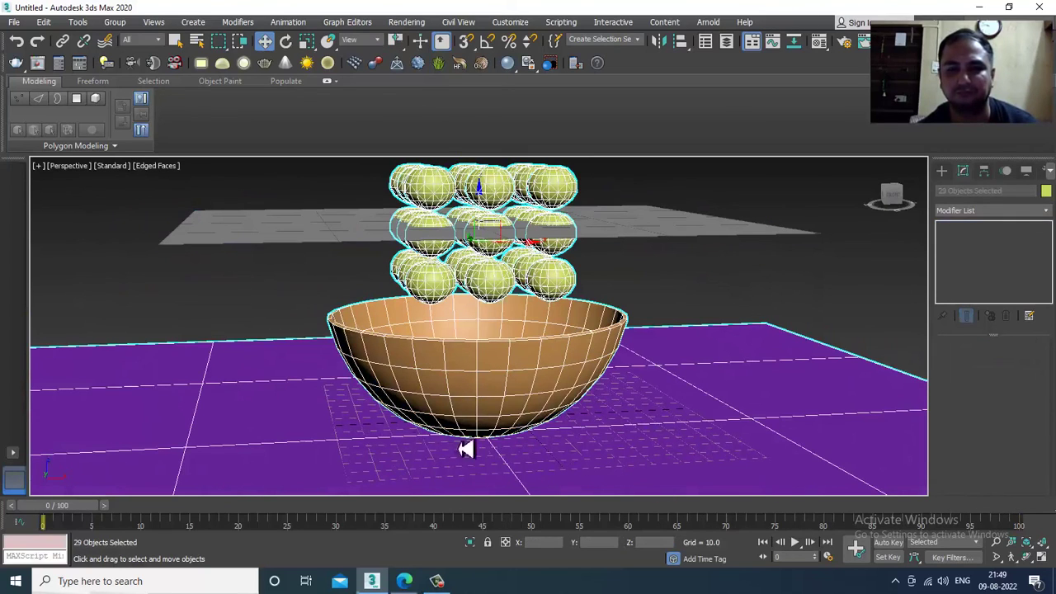
Step: Run the MassFX simulation again with the spheres, bowl and ground plane selected, in the shaded view
{"action": "left_click", "coordinate": [293, 22]}
{"action": "mouse_move", "coordinate": [367, 210]}
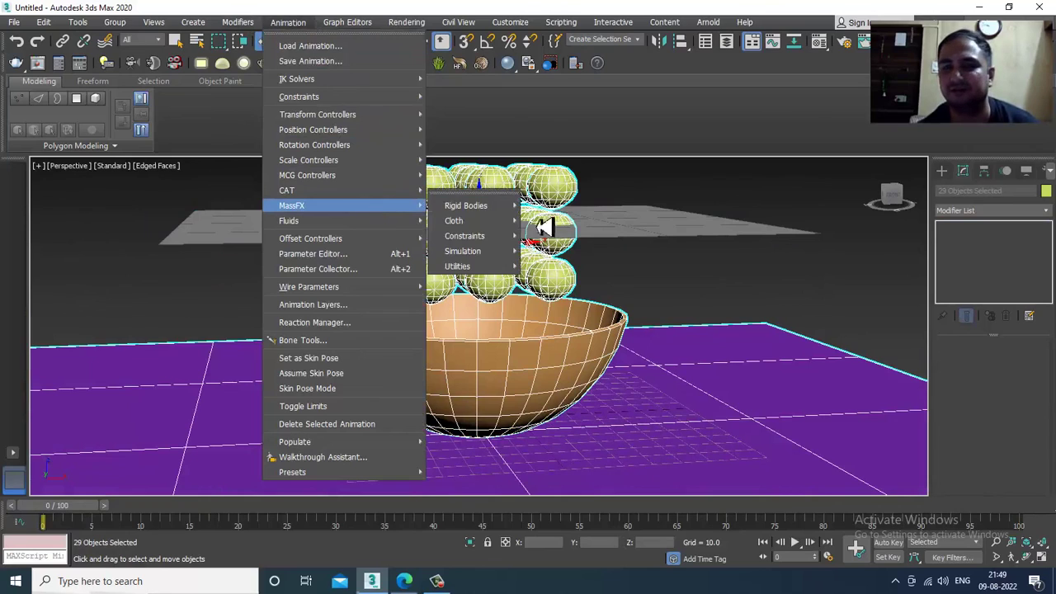
{"action": "mouse_move", "coordinate": [483, 252]}
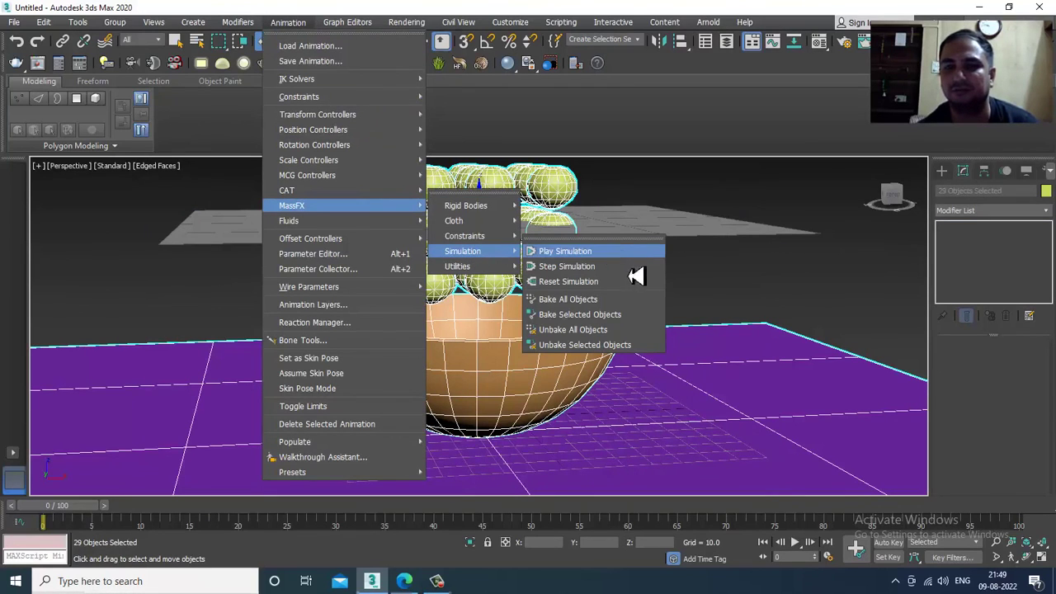
{"action": "left_click", "coordinate": [588, 265]}
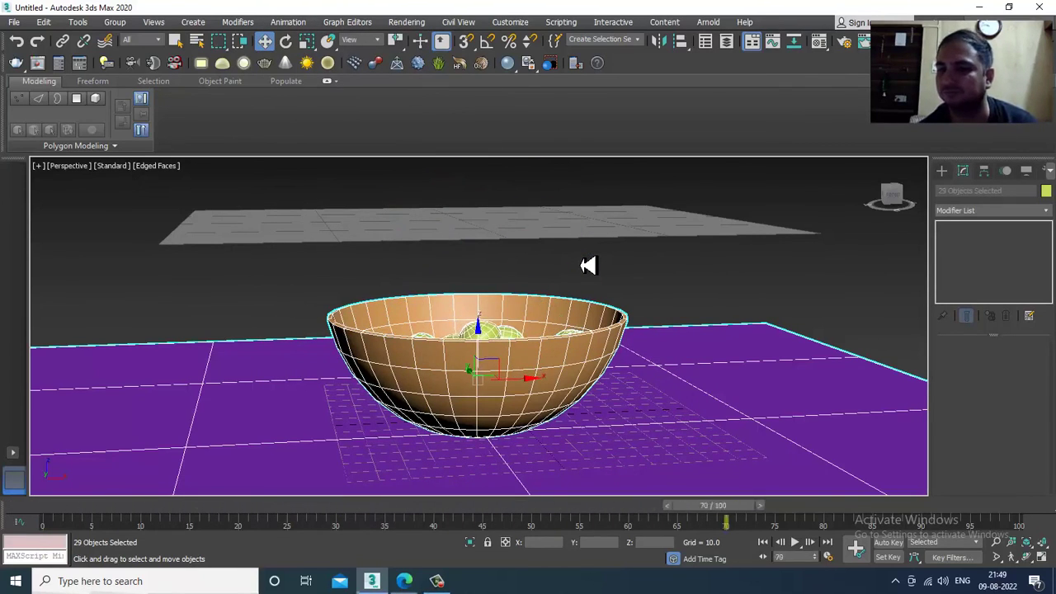
Step: Try to scrub the timeline from the end of the simulation back to frame 0
{"action": "left_click_drag", "start_coordinate": [1031, 525], "coordinate": [10, 510]}
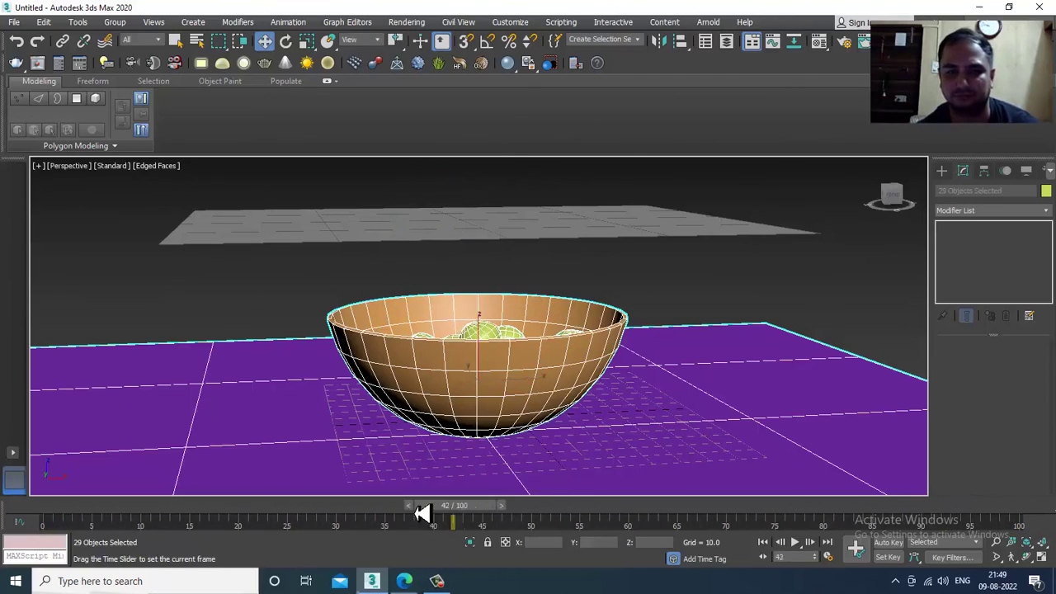
{"action": "left_click_drag", "start_coordinate": [424, 512], "coordinate": [8, 512]}
{"action": "key", "text": "w"}
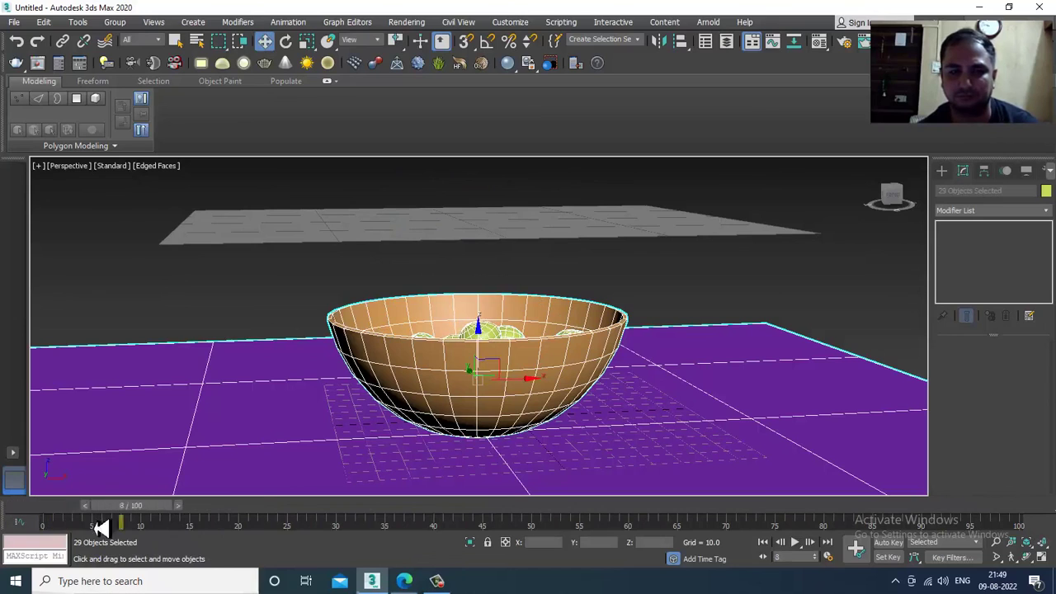
{"action": "left_click", "coordinate": [288, 22]}
{"action": "mouse_move", "coordinate": [396, 231]}
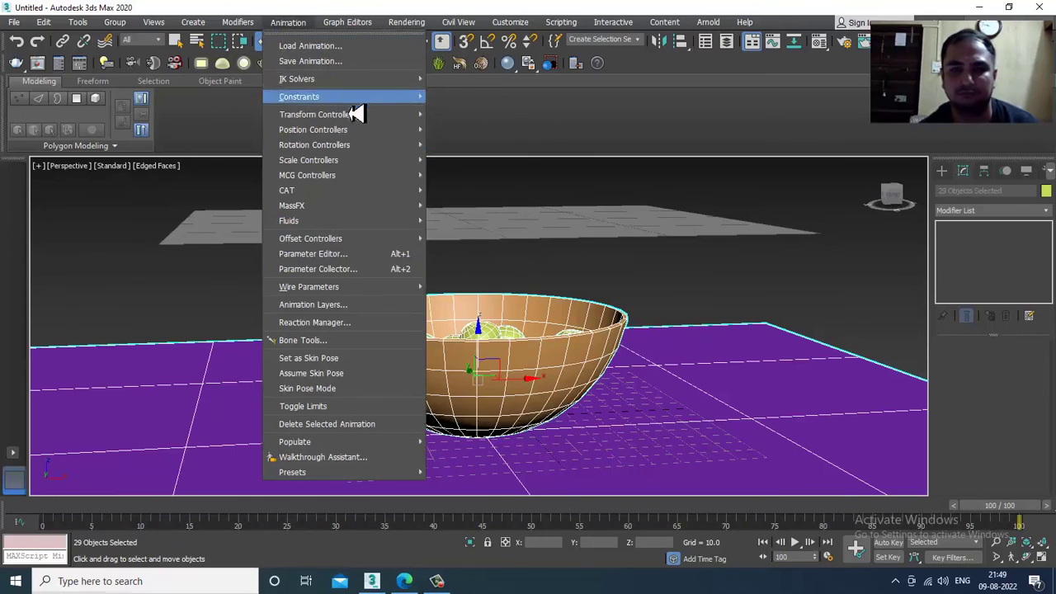
{"action": "left_click", "coordinate": [993, 515]}
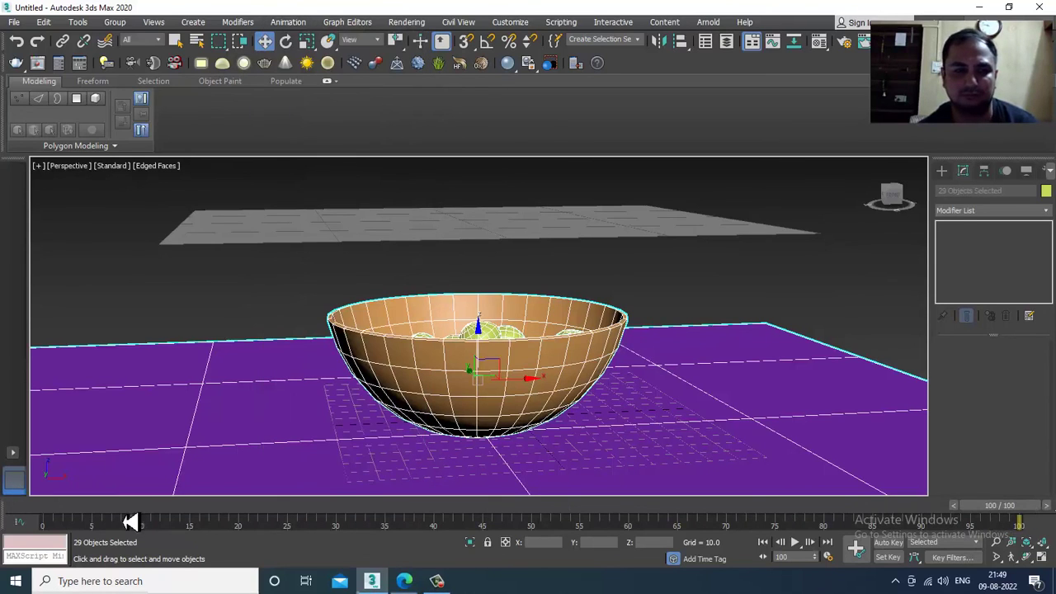
{"action": "left_click_drag", "start_coordinate": [130, 521], "coordinate": [18, 514]}
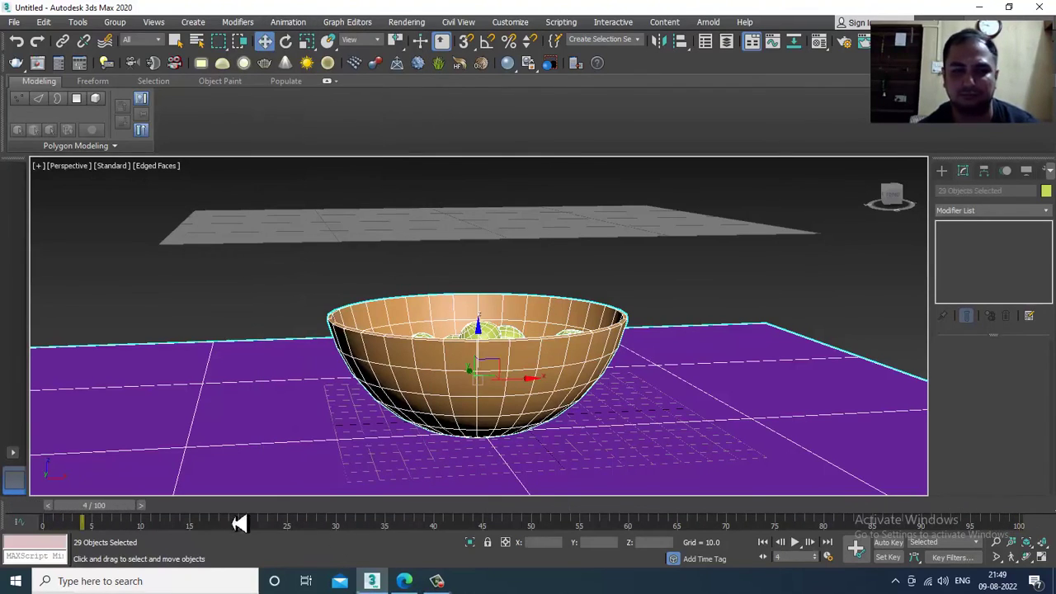
{"action": "left_click", "coordinate": [368, 12]}
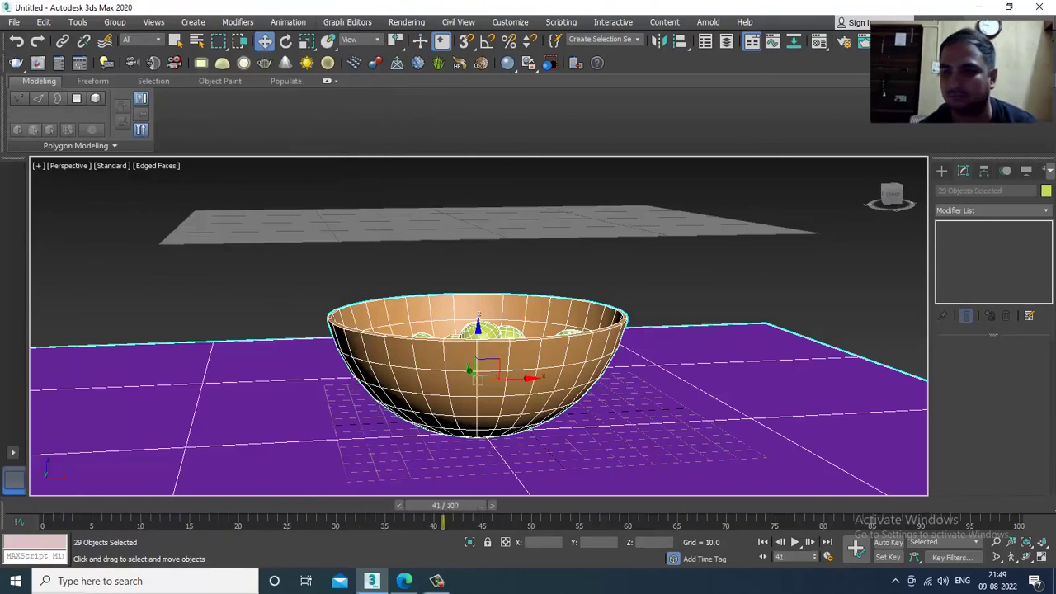
Step: Step the MassFX simulation with the spheres, bowl and ground plane selected
{"action": "left_click", "coordinate": [287, 22]}
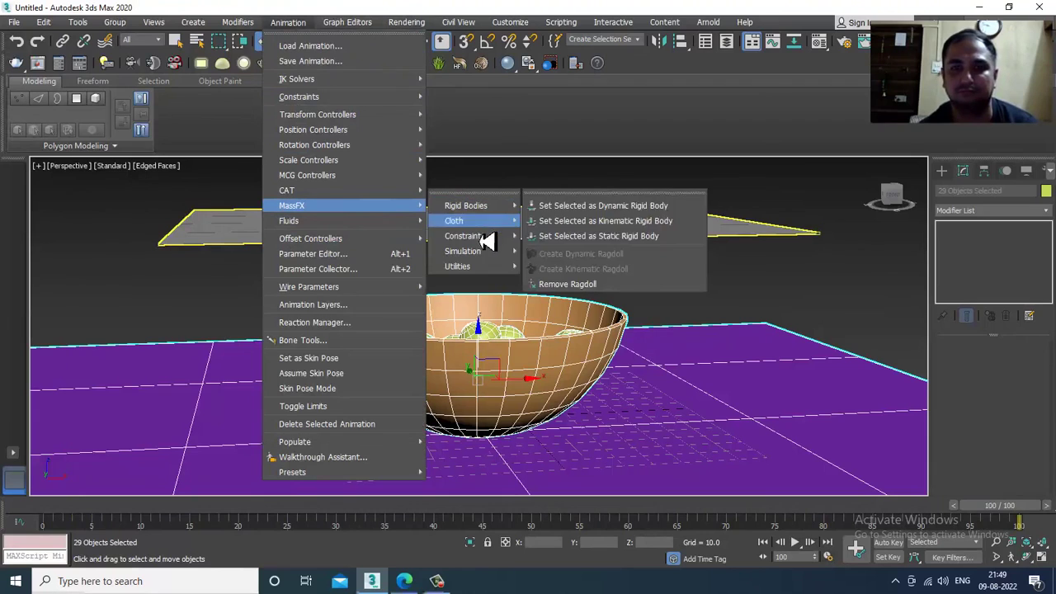
{"action": "mouse_move", "coordinate": [482, 257]}
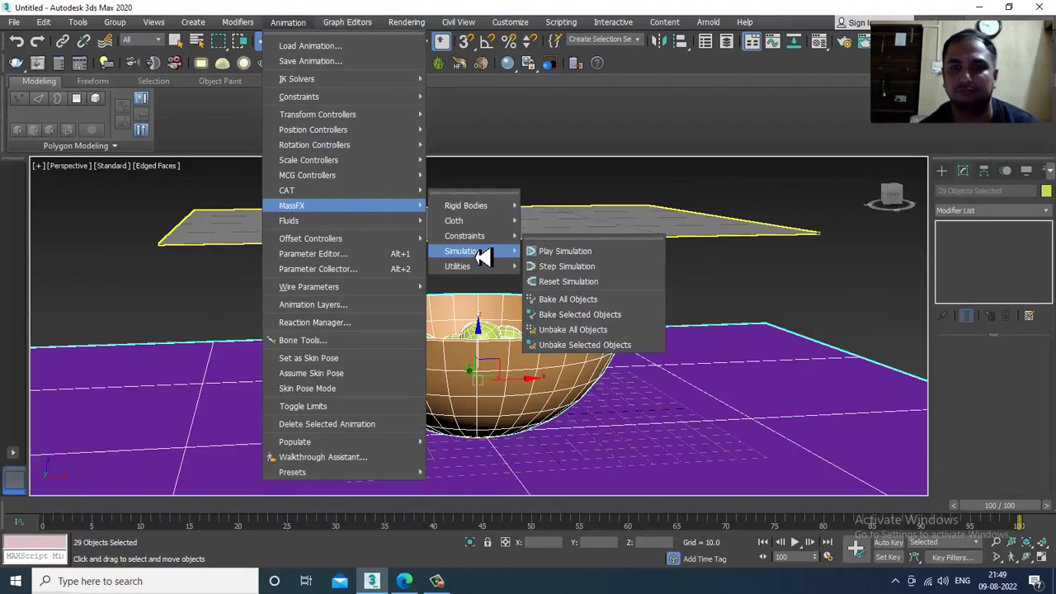
{"action": "left_click", "coordinate": [578, 267]}
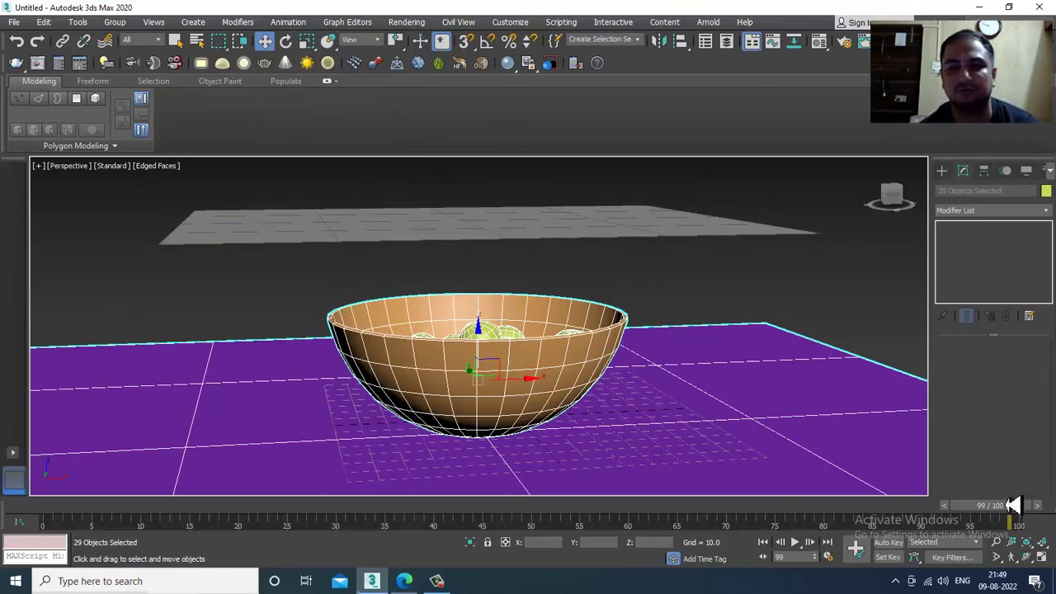
Step: Convert all scene objects to Editable Poly to remove their MassFX rigid bodies, and check one sphere
{"action": "left_click", "coordinate": [355, 284]}
{"action": "left_click", "coordinate": [509, 342]}
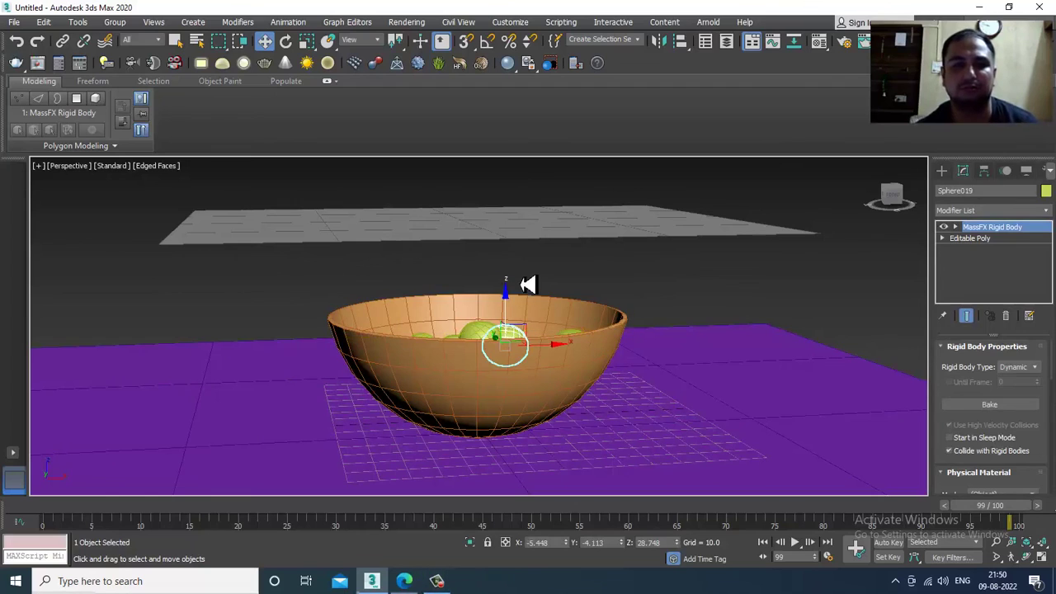
{"action": "left_click", "coordinate": [529, 281]}
{"action": "key", "text": "ctrl+a"}
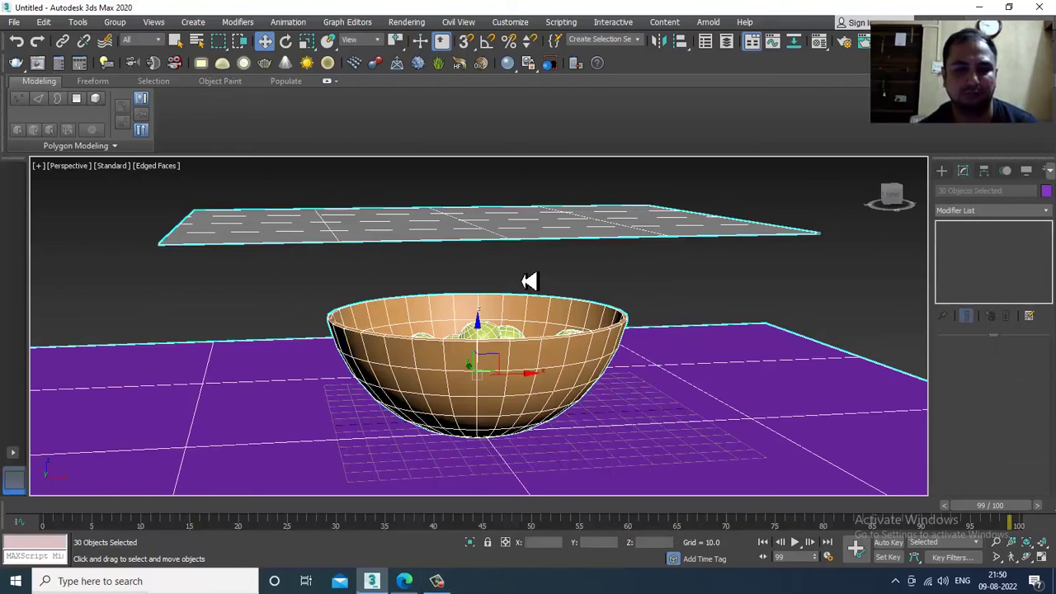
{"action": "right_click", "coordinate": [524, 342]}
{"action": "mouse_move", "coordinate": [608, 467]}
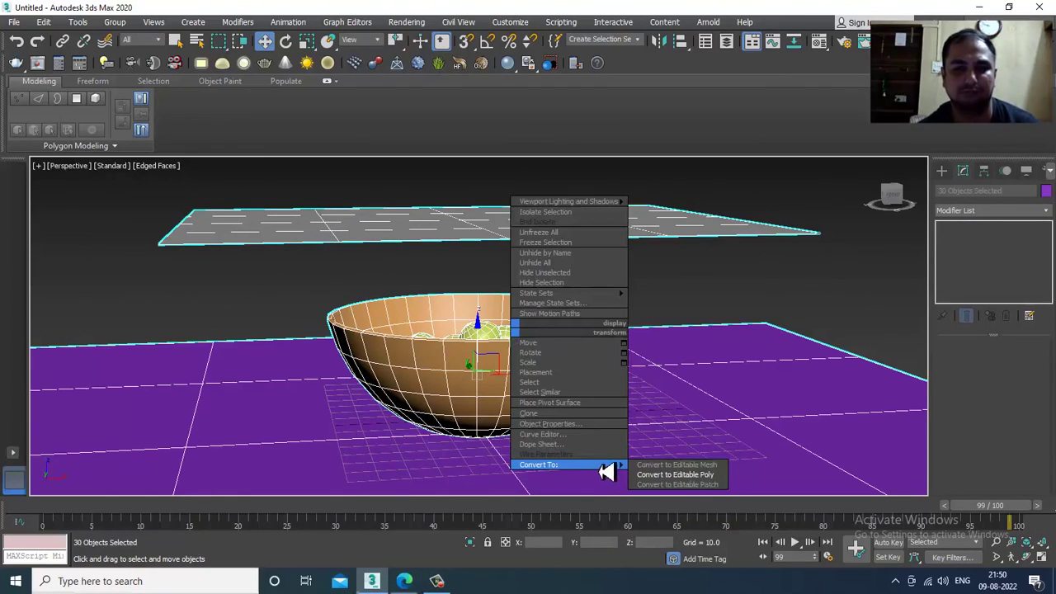
{"action": "left_click", "coordinate": [703, 476]}
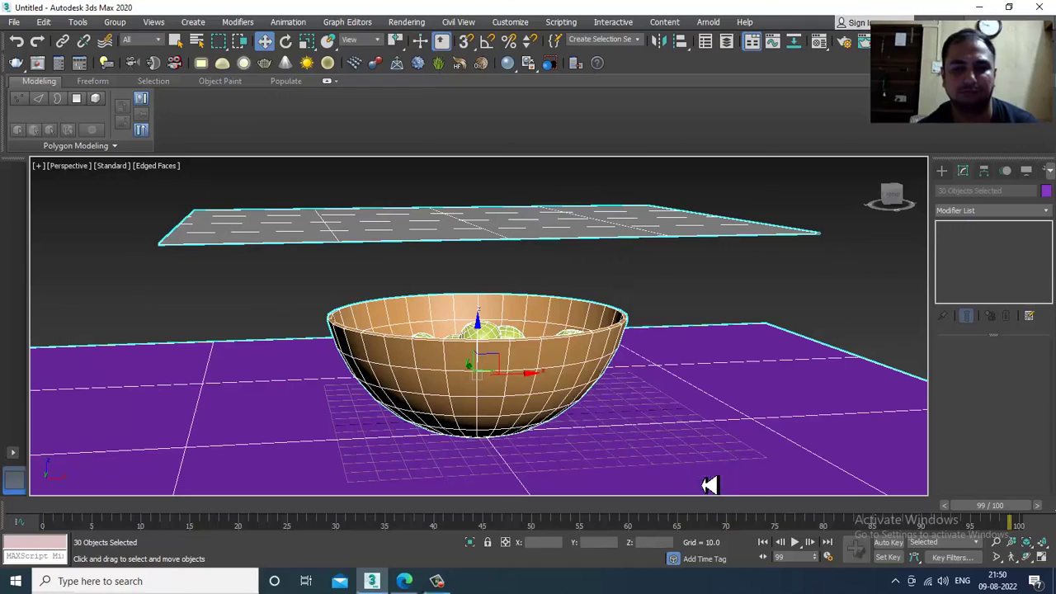
{"action": "left_click", "coordinate": [690, 293]}
{"action": "left_click", "coordinate": [487, 342]}
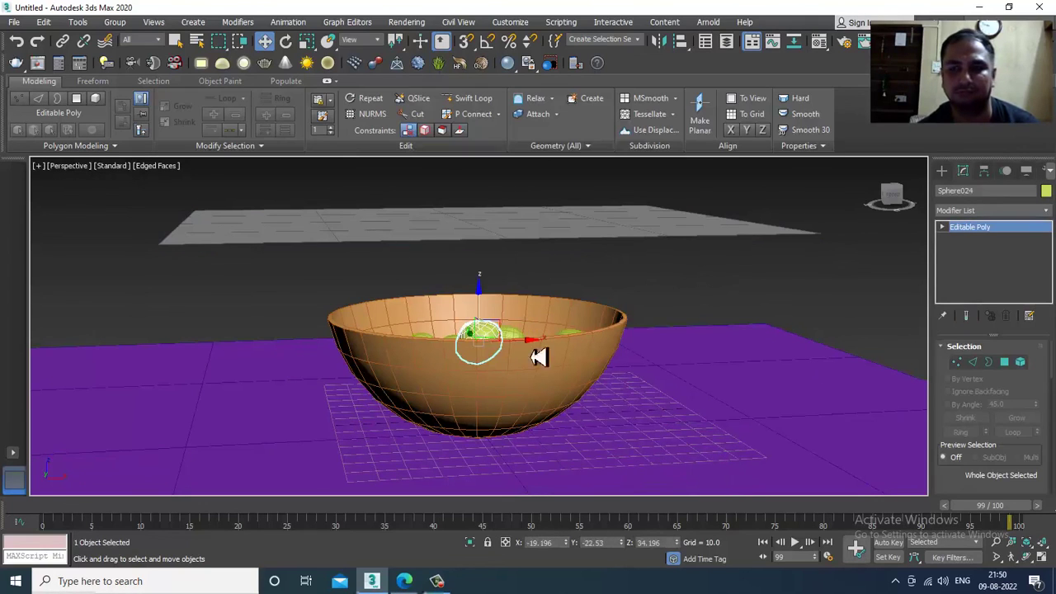
Step: Delete the grey plane floating above the bowl
{"action": "left_click", "coordinate": [624, 240]}
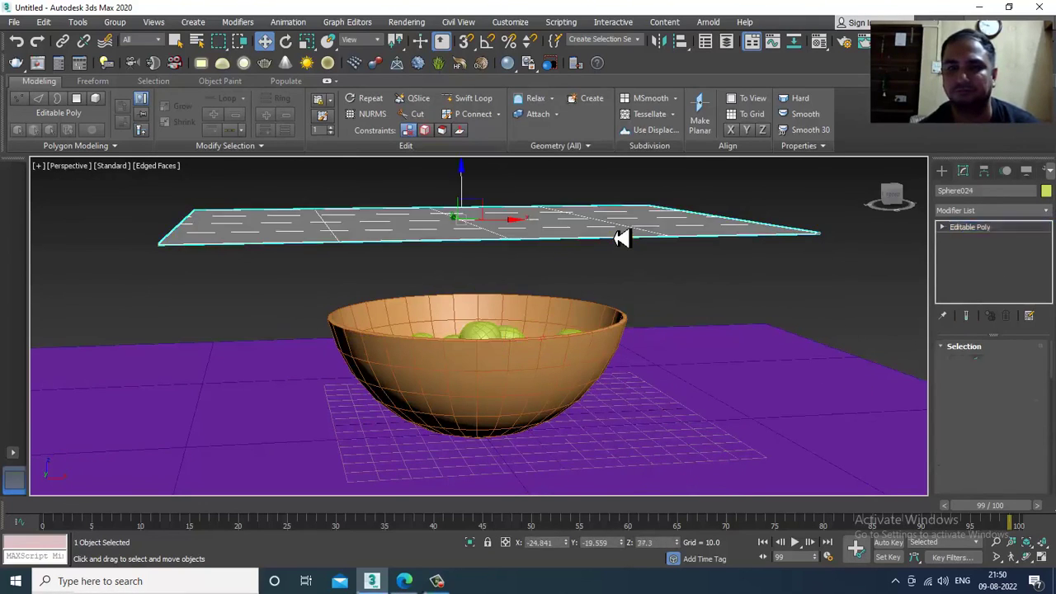
{"action": "middle_click_drag", "start_coordinate": [600, 255], "coordinate": [619, 271], "text": "alt"}
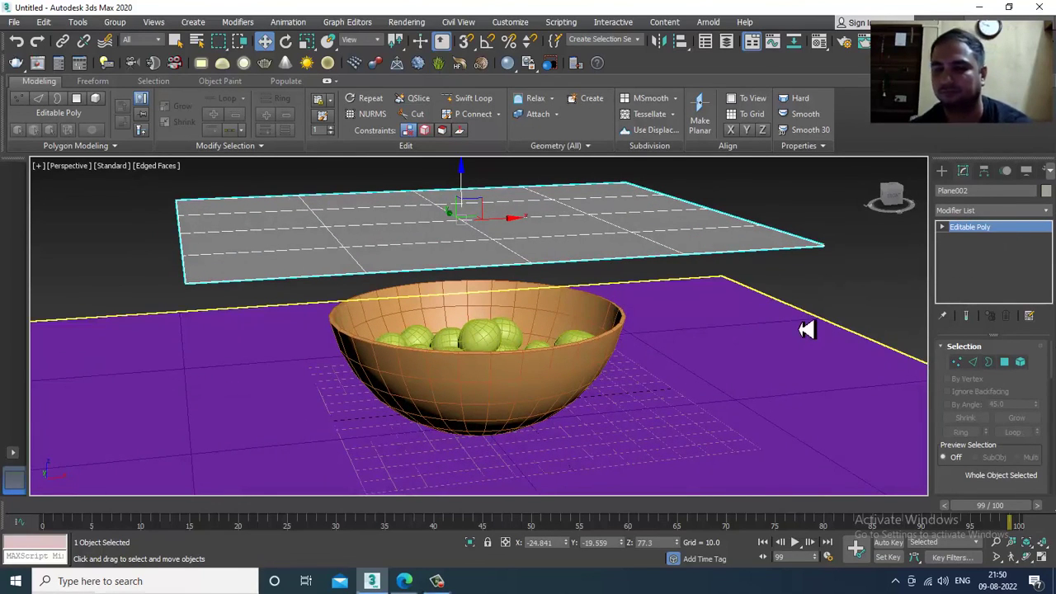
{"action": "key", "text": "Delete"}
Step: Create a plane about 205 long and 193 wide around the bowl in the Top view
{"action": "left_click", "coordinate": [942, 171]}
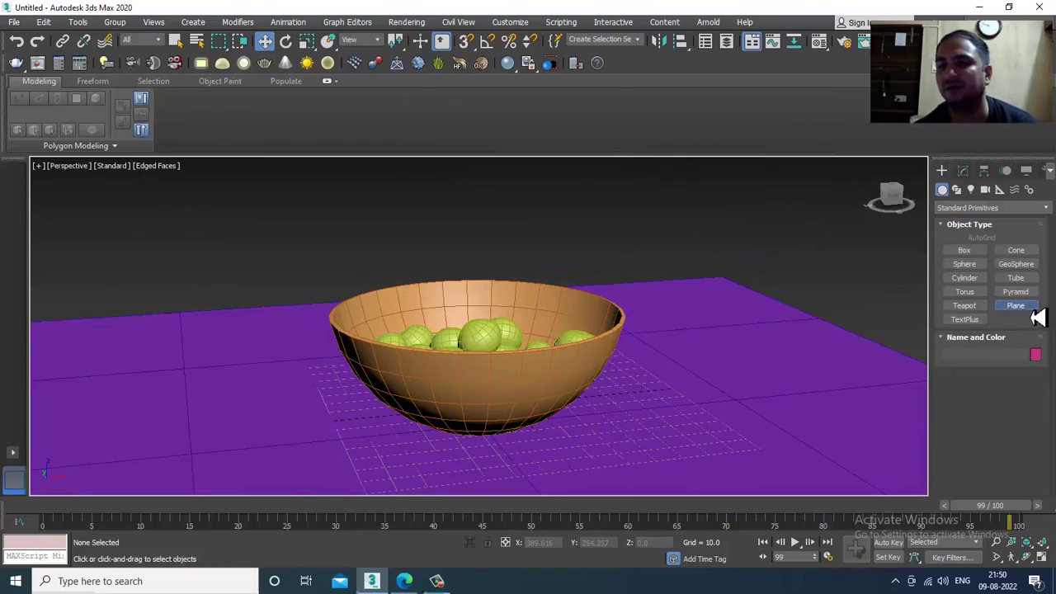
{"action": "left_click", "coordinate": [1022, 307]}
{"action": "scroll", "coordinate": [605, 328], "scroll_direction": "down", "scroll_amount": 3}
{"action": "middle_click_drag", "start_coordinate": [606, 334], "coordinate": [566, 384], "text": "alt"}
{"action": "key", "text": "alt+w"}
{"action": "scroll", "coordinate": [322, 243], "scroll_direction": "down", "scroll_amount": 3}
{"action": "middle_click_drag", "start_coordinate": [330, 246], "coordinate": [307, 224]}
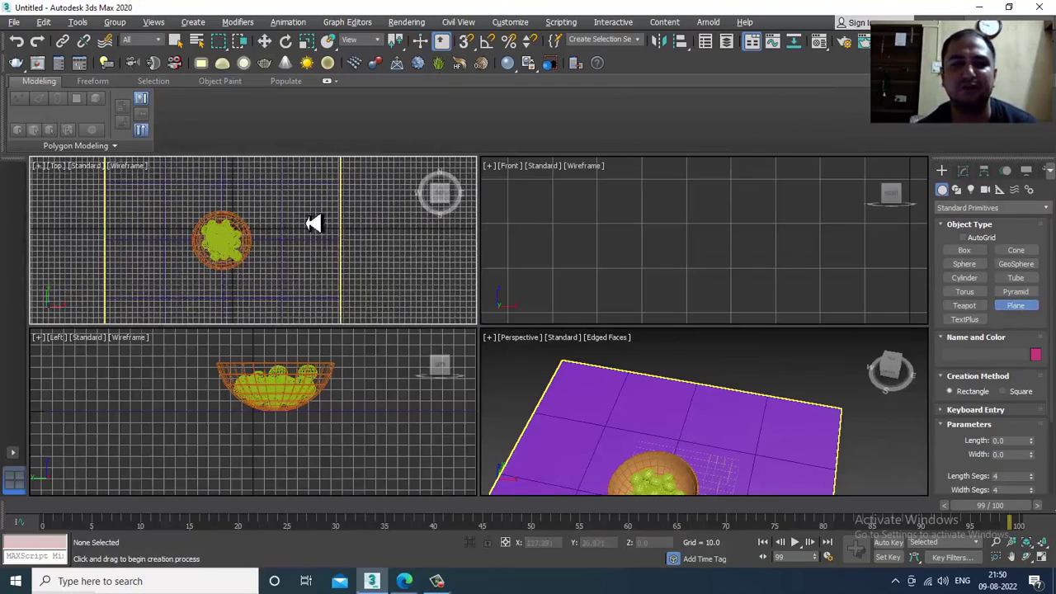
{"action": "left_click_drag", "start_coordinate": [198, 174], "coordinate": [323, 302]}
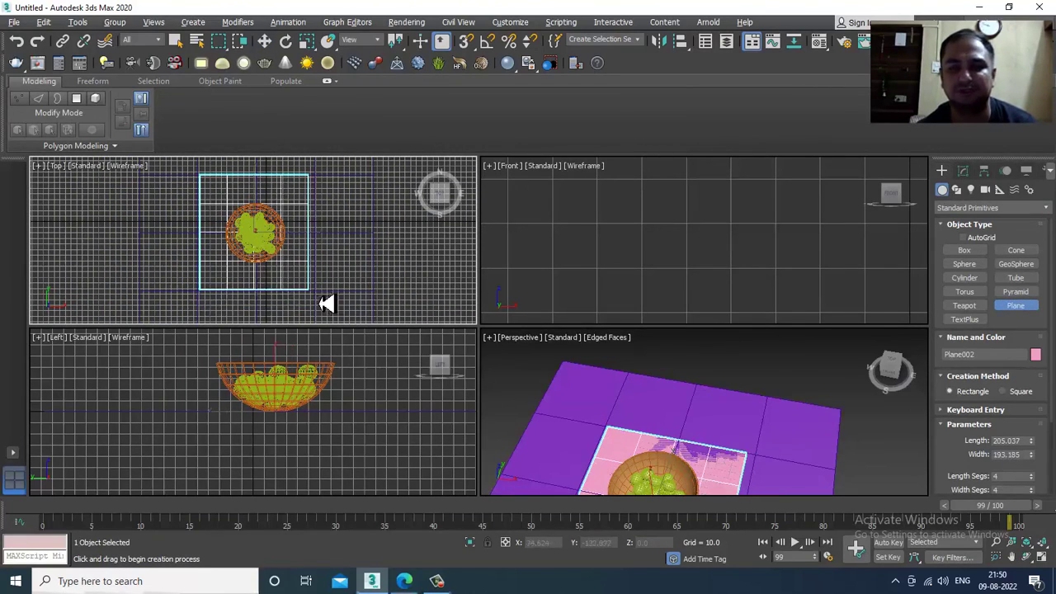
{"action": "right_click", "coordinate": [819, 416]}
{"action": "right_click", "coordinate": [820, 416]}
Step: Raise the new plane above the bowl to a height of about 86 in the Perspective view
{"action": "key", "text": "alt+w"}
{"action": "middle_click_drag", "start_coordinate": [823, 439], "coordinate": [799, 425]}
{"action": "key", "text": "alt+w"}
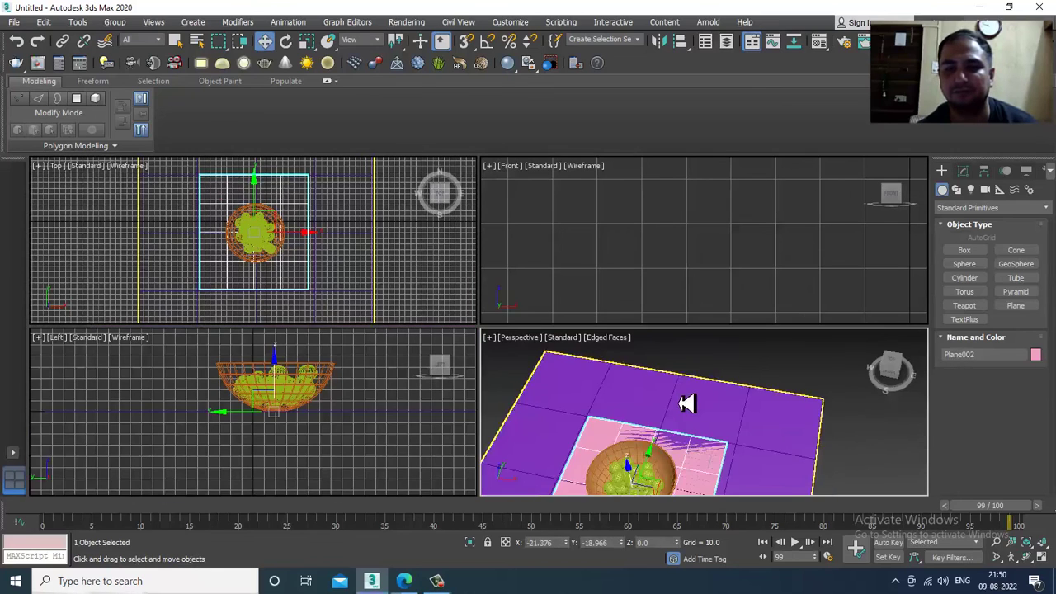
{"action": "scroll", "coordinate": [678, 404], "scroll_direction": "down", "scroll_amount": 3}
{"action": "middle_click_drag", "start_coordinate": [670, 405], "coordinate": [690, 379], "text": "alt"}
{"action": "key", "text": "alt+w"}
{"action": "middle_click_drag", "start_coordinate": [602, 373], "coordinate": [685, 356], "text": "alt"}
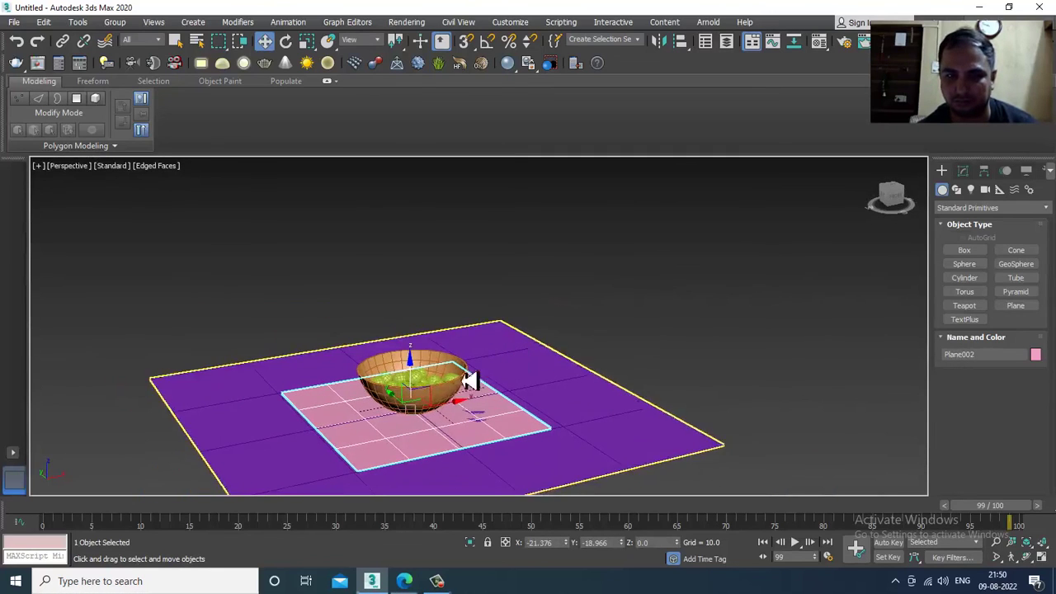
{"action": "left_click_drag", "start_coordinate": [420, 357], "coordinate": [424, 297]}
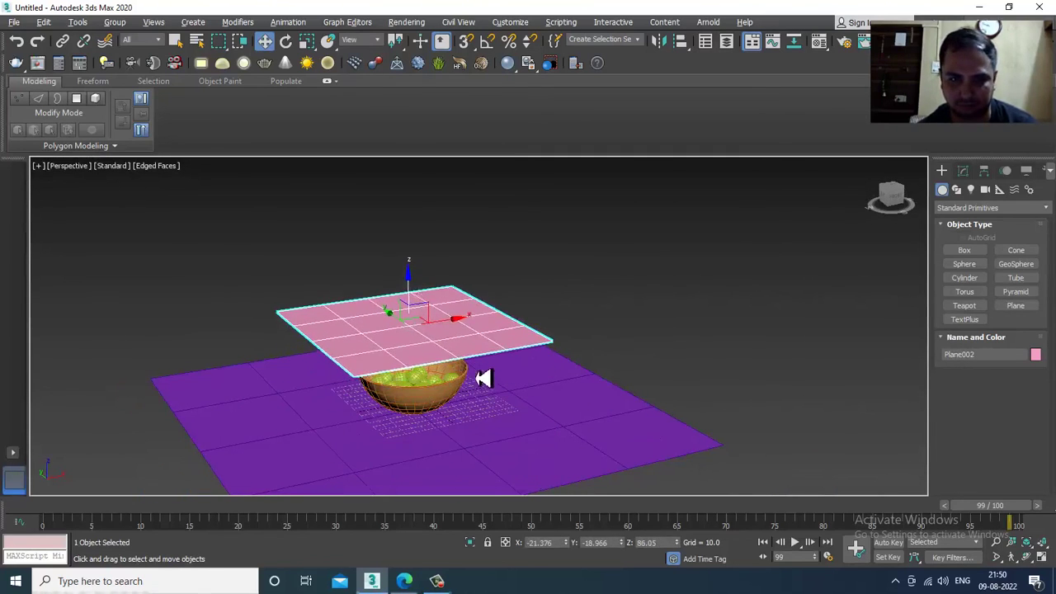
{"action": "middle_click_drag", "start_coordinate": [481, 375], "coordinate": [505, 388], "text": "alt"}
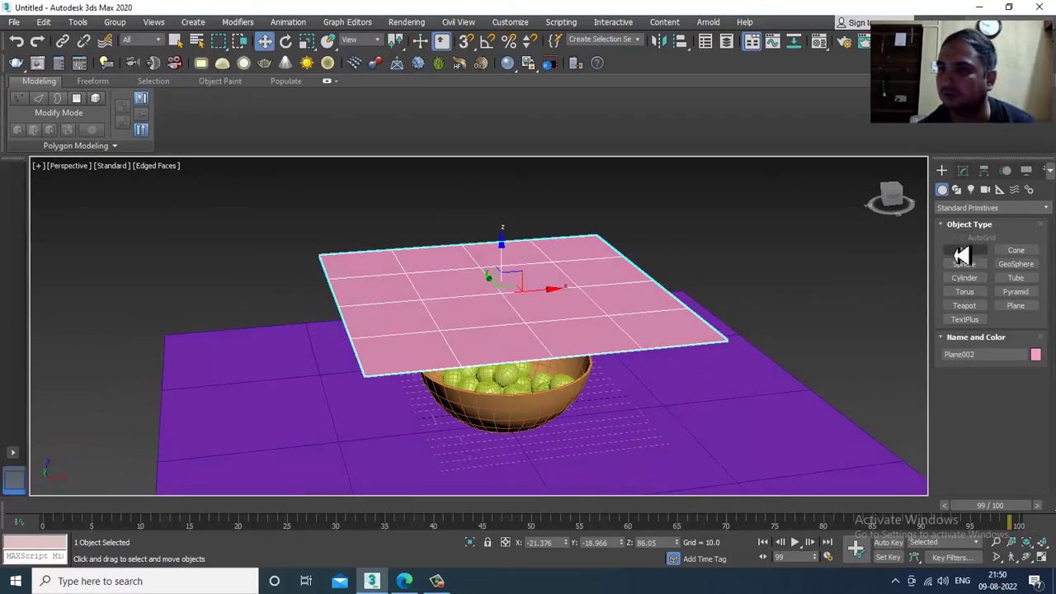
Step: Set the plane's length and width segments to 60 each
{"action": "left_click", "coordinate": [963, 170]}
{"action": "type", "text": "6"}
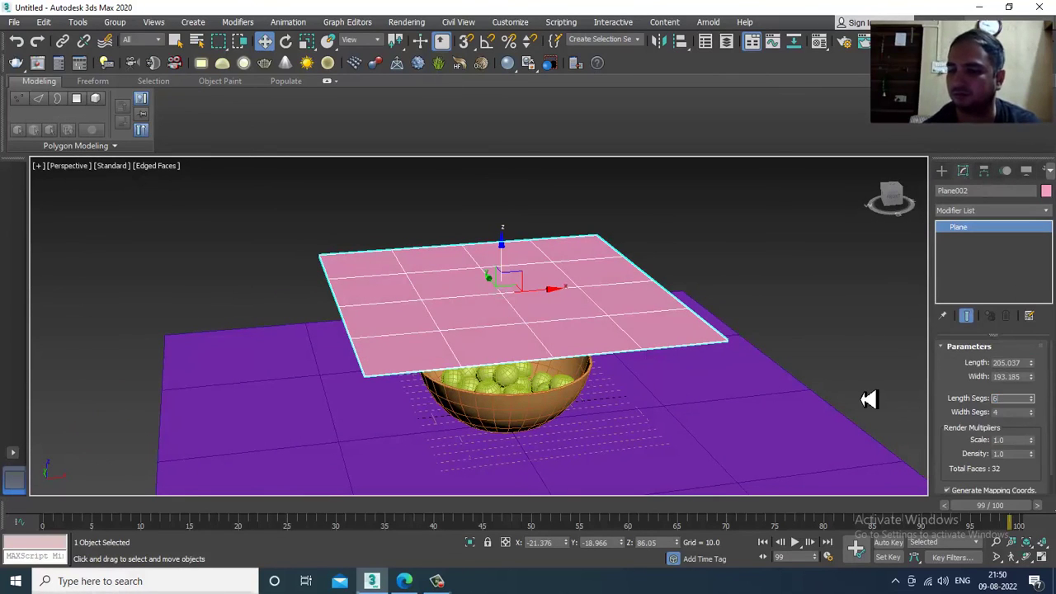
{"action": "type", "text": "0"}
{"action": "key", "text": "Tab"}
{"action": "type", "text": "60"}
{"action": "key", "text": "Return"}
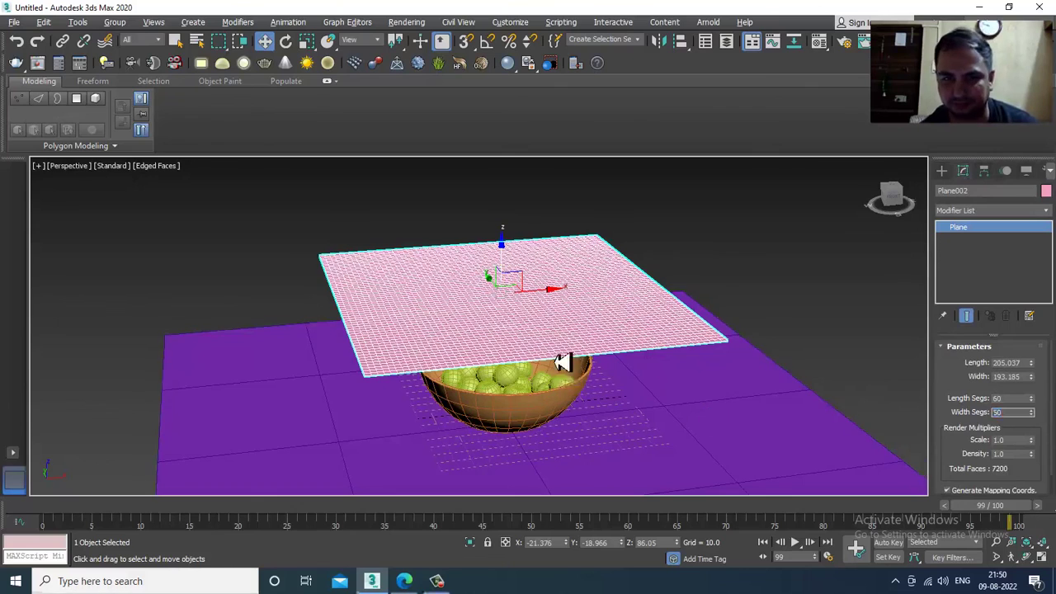
Step: Select only the spheres in wireframe shading and copy them a short distance upward to fill the bowl above its rim
{"action": "middle_click_drag", "start_coordinate": [563, 358], "coordinate": [559, 354], "text": "alt"}
{"action": "key", "text": "F3"}
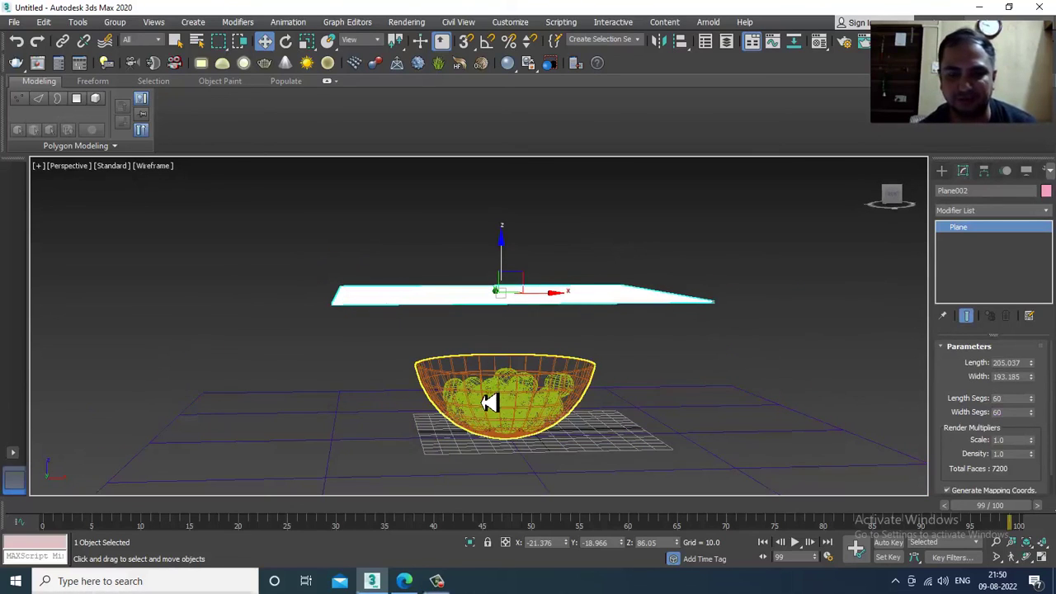
{"action": "key", "text": "ctrl+a"}
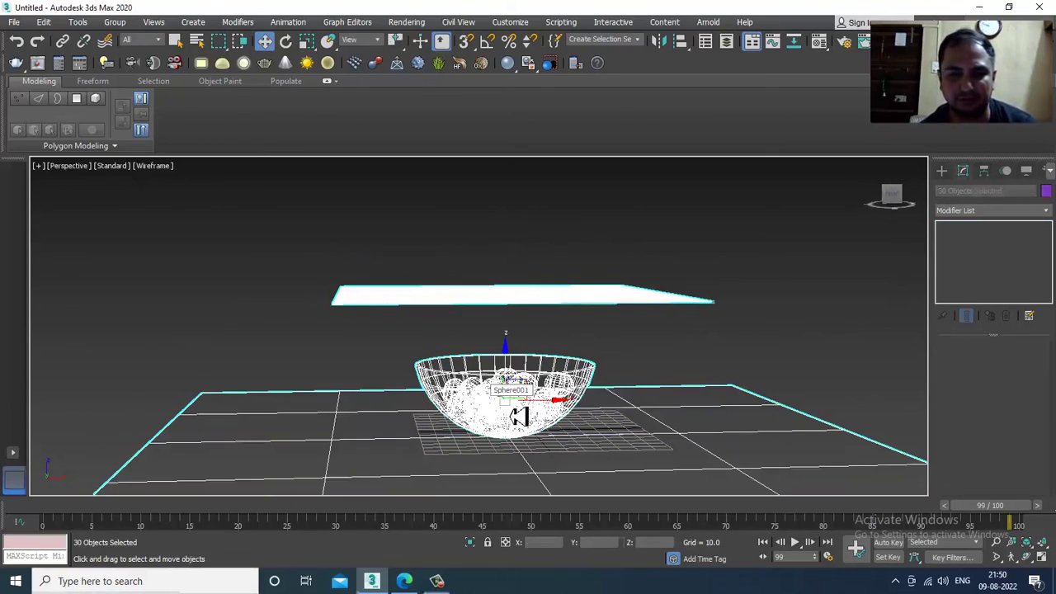
{"action": "left_click", "coordinate": [591, 383], "text": "alt"}
{"action": "left_click", "coordinate": [665, 401], "text": "alt"}
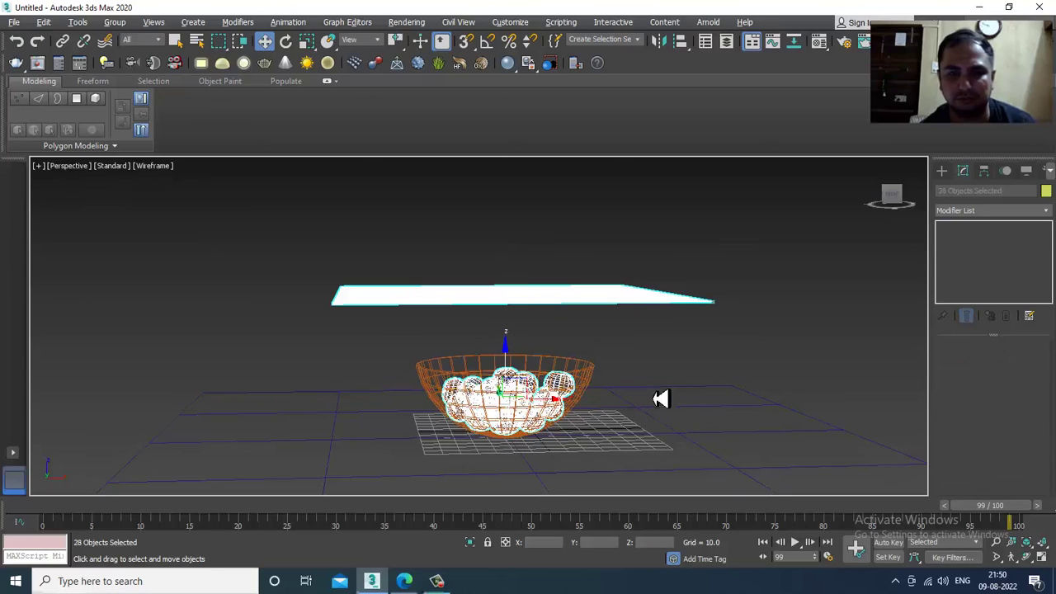
{"action": "left_click", "coordinate": [624, 309], "text": "alt"}
{"action": "middle_click_drag", "start_coordinate": [588, 360], "coordinate": [496, 372], "text": "alt"}
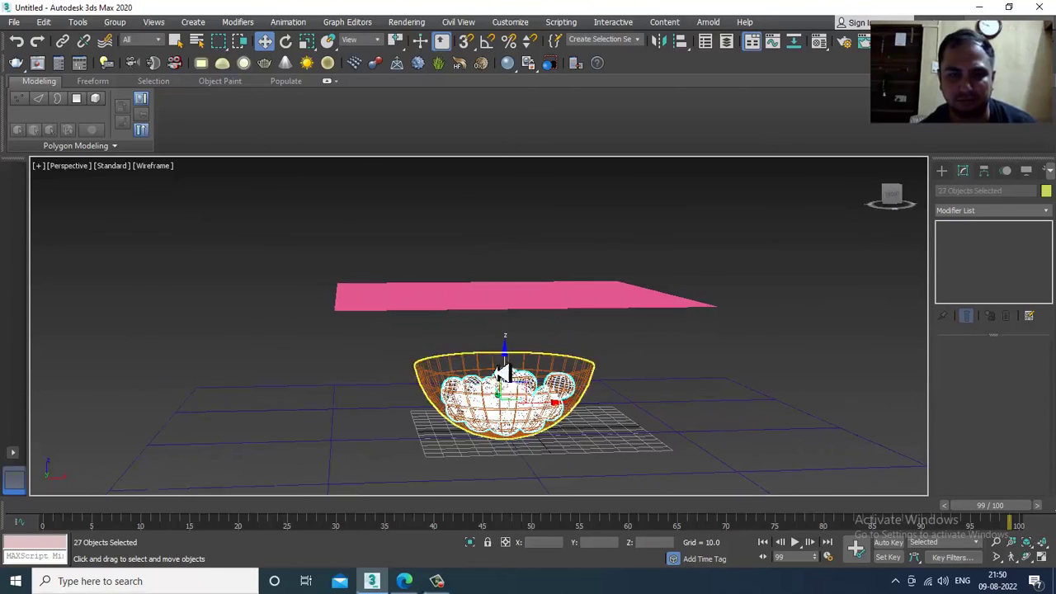
{"action": "left_click_drag", "start_coordinate": [505, 372], "coordinate": [512, 346]}
{"action": "left_click", "coordinate": [530, 347]}
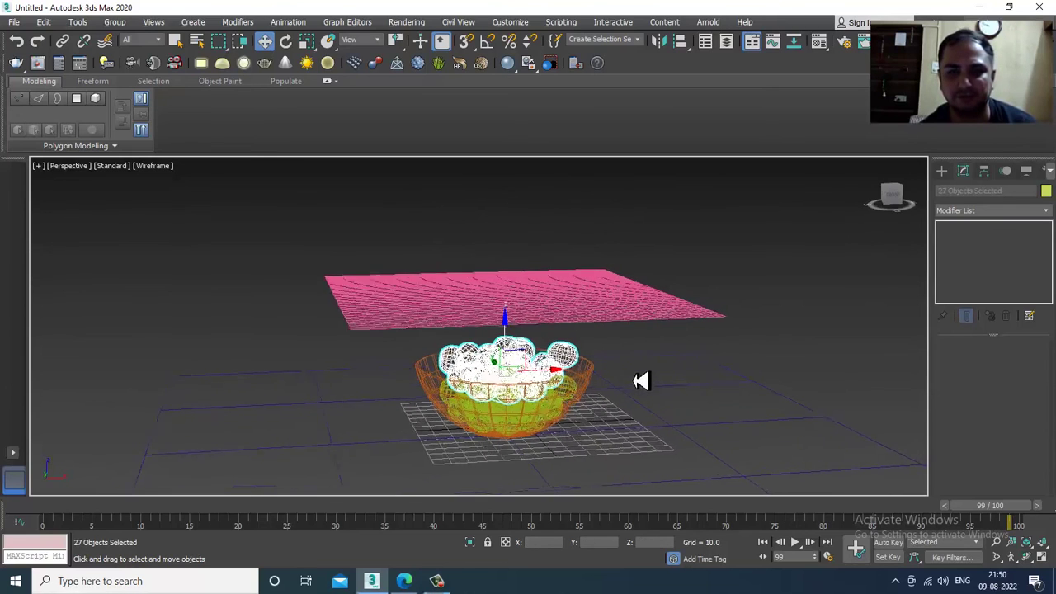
Step: Restore the edged-faces shading and set the plane above the bowl as a MassFX mCloth object
{"action": "left_click", "coordinate": [654, 315]}
{"action": "key", "text": "F3"}
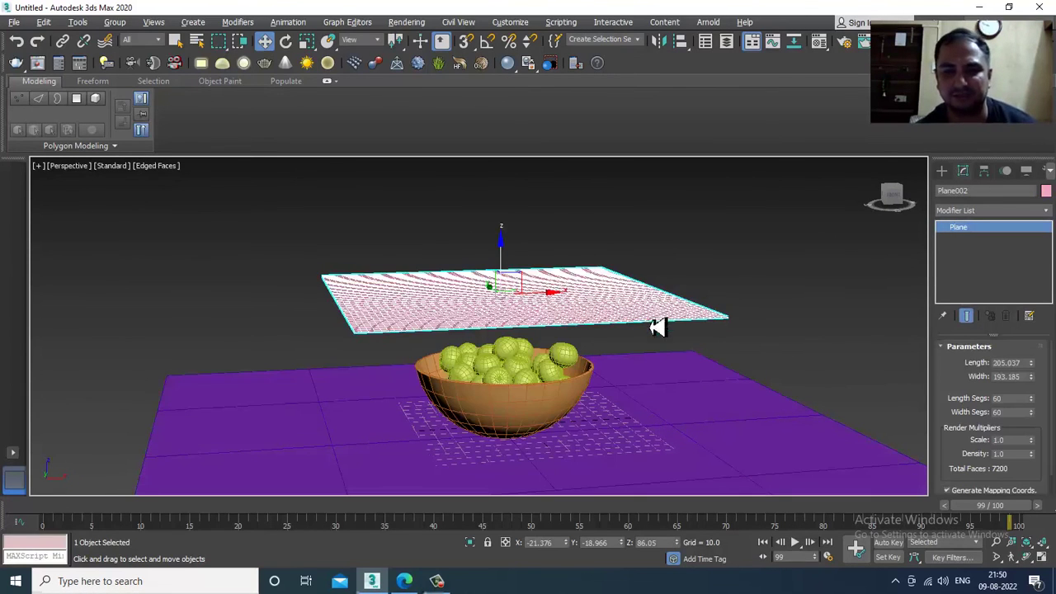
{"action": "left_click", "coordinate": [287, 23]}
{"action": "mouse_move", "coordinate": [363, 208]}
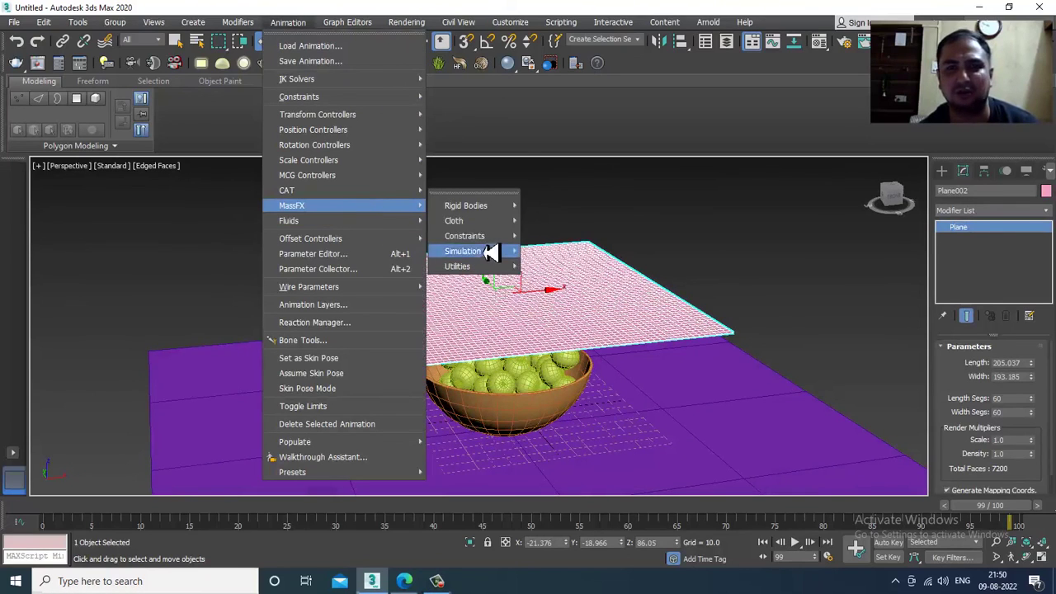
{"action": "mouse_move", "coordinate": [483, 225]}
{"action": "left_click", "coordinate": [587, 222]}
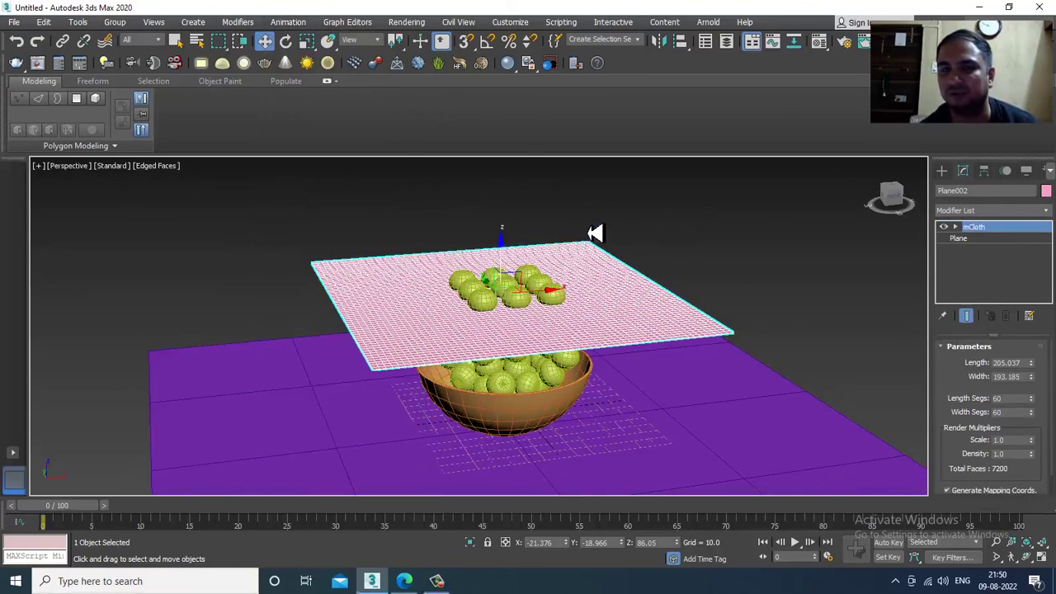
Step: Run the MassFX simulation with the cloth plane above the bowl, and return the timeline to frame 0
{"action": "middle_click_drag", "start_coordinate": [571, 320], "coordinate": [554, 273], "text": "alt"}
{"action": "scroll", "coordinate": [553, 273], "scroll_direction": "up", "scroll_amount": 3}
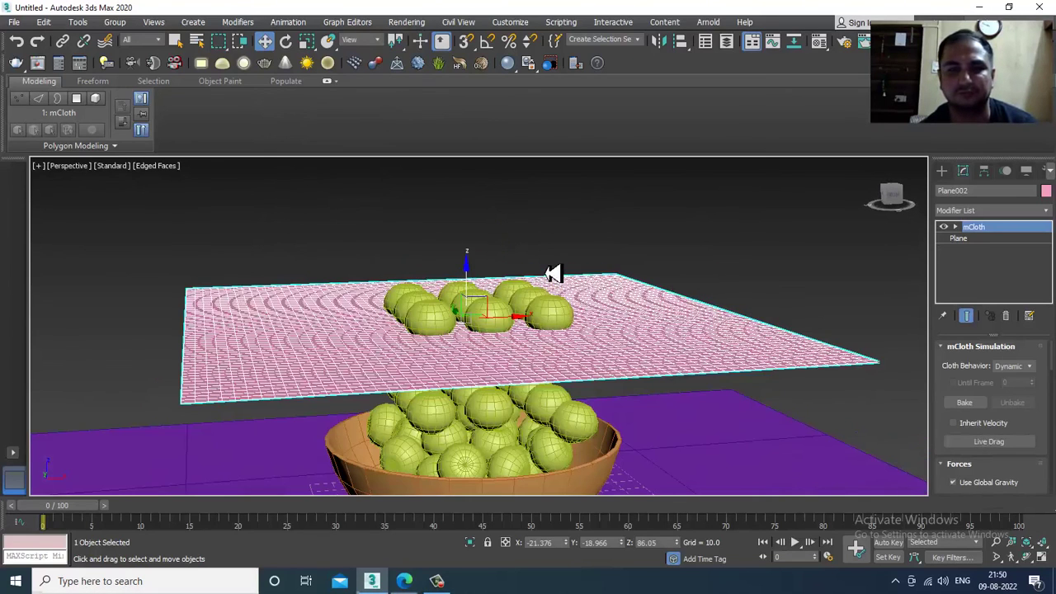
{"action": "left_click", "coordinate": [287, 23]}
{"action": "mouse_move", "coordinate": [347, 208]}
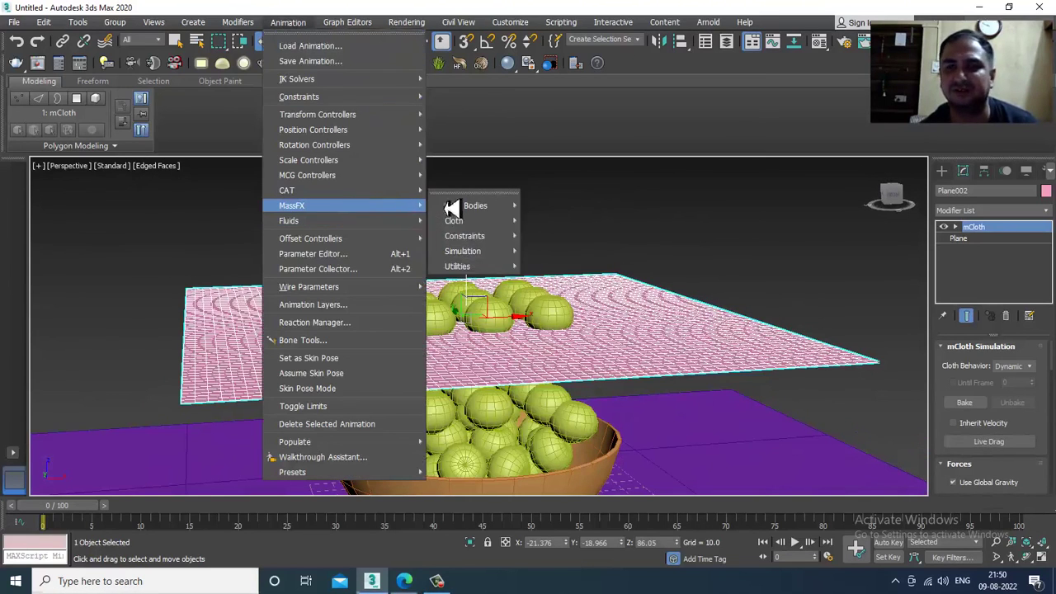
{"action": "mouse_move", "coordinate": [485, 258]}
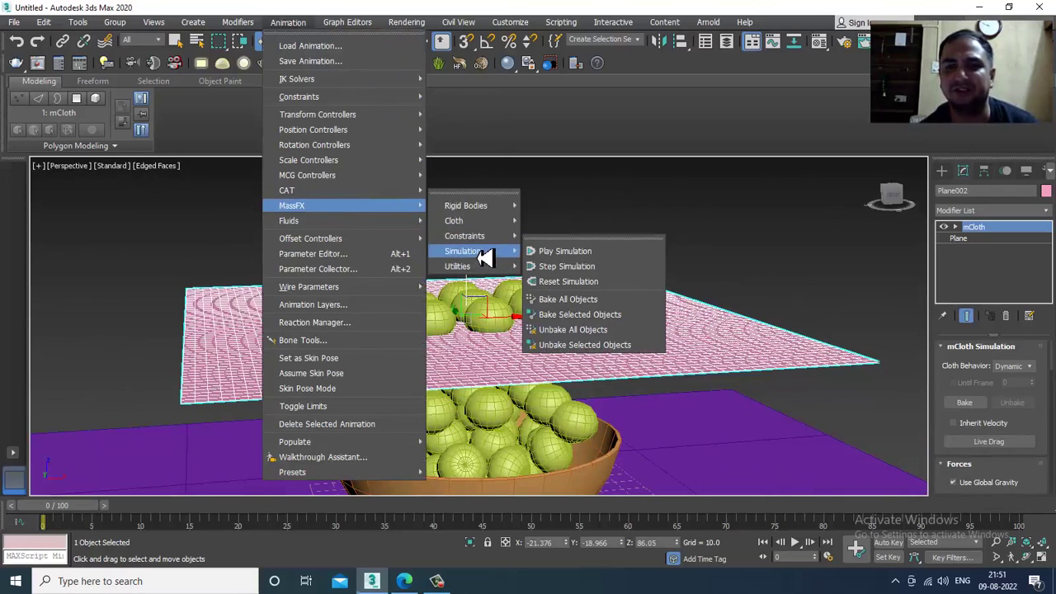
{"action": "left_click", "coordinate": [565, 251]}
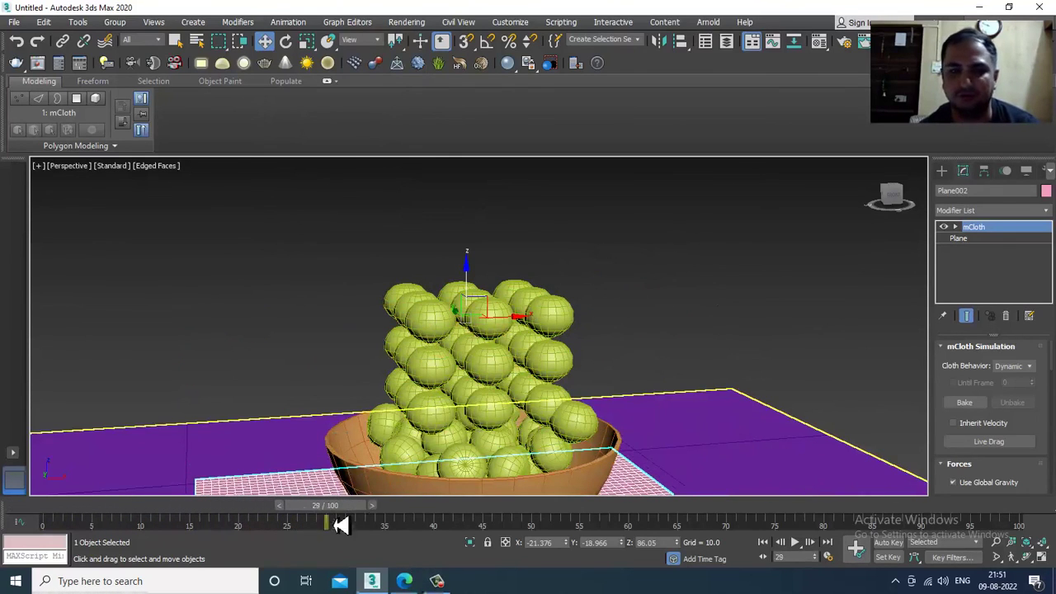
{"action": "left_click_drag", "start_coordinate": [340, 524], "coordinate": [8, 419]}
{"action": "left_click", "coordinate": [565, 433]}
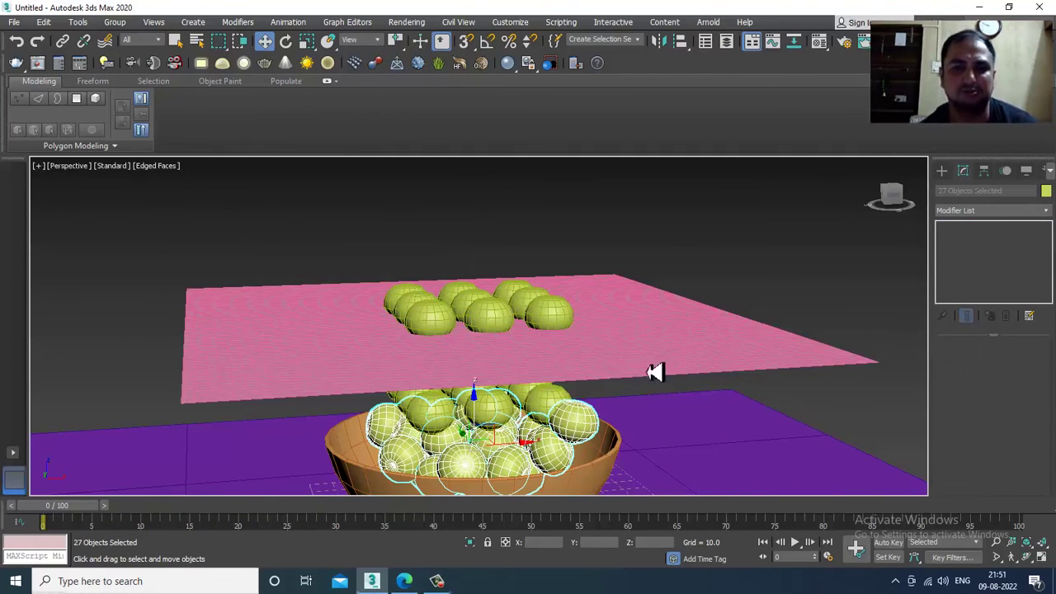
{"action": "mouse_move", "coordinate": [441, 584]}
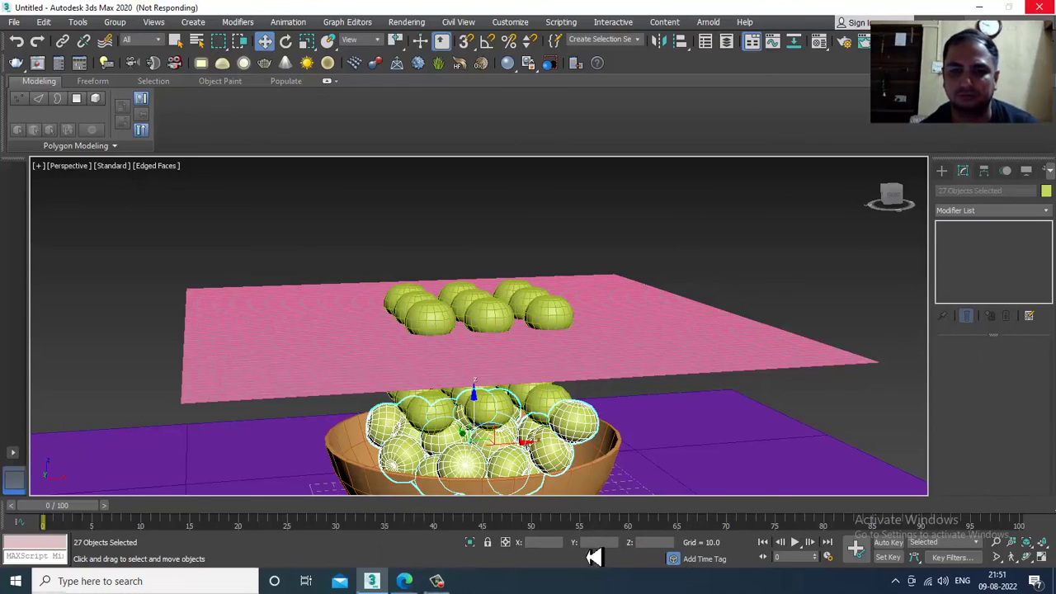
{"action": "left_click", "coordinate": [432, 582]}
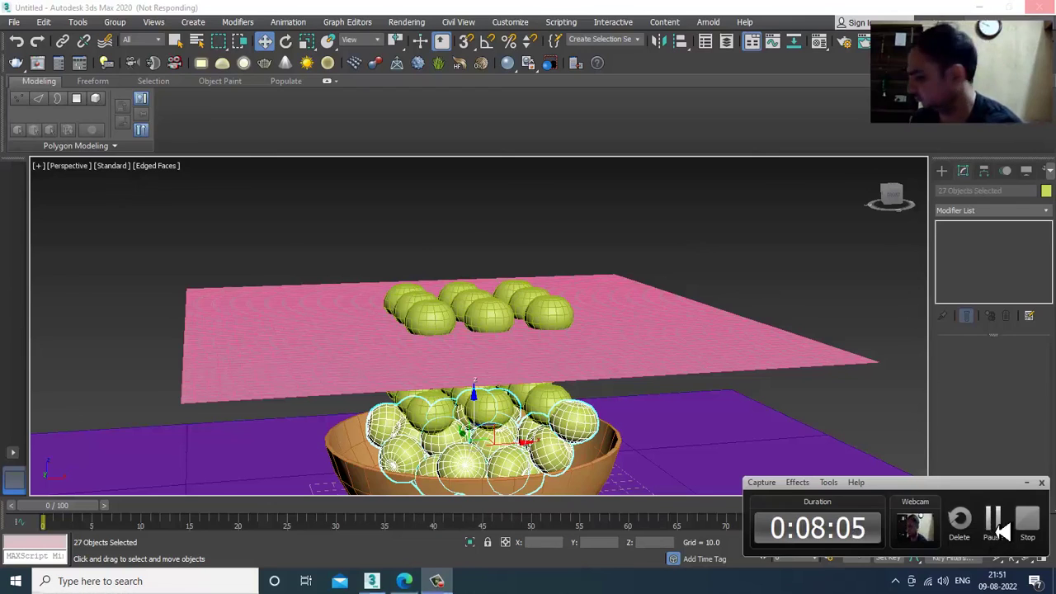
{"action": "left_click", "coordinate": [994, 521]}
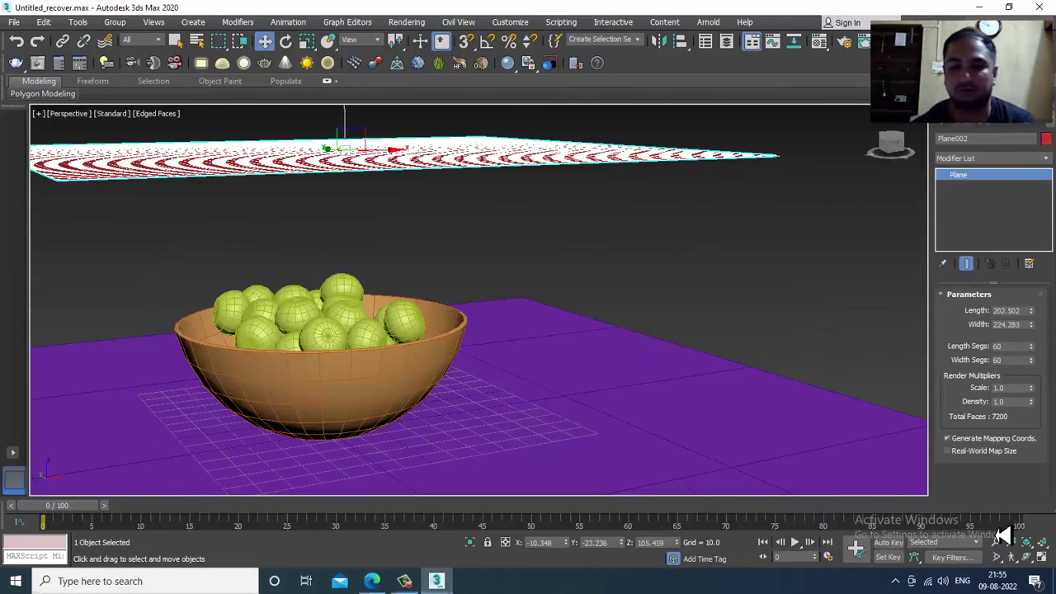
{"action": "left_click", "coordinate": [417, 581]}
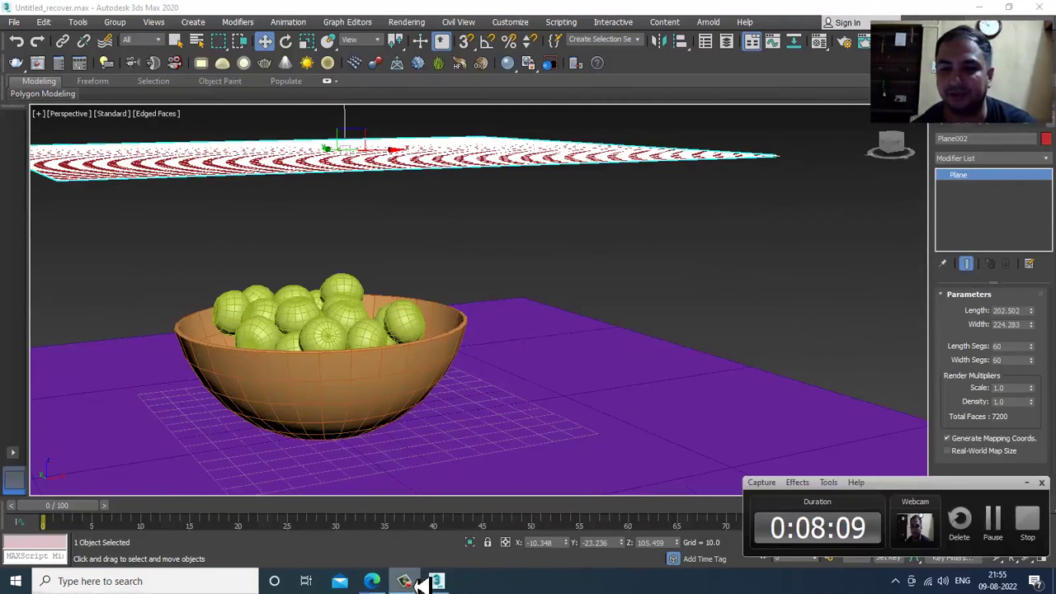
{"action": "left_click", "coordinate": [419, 583]}
Step: Apply MassFX mCloth to the plane above the bowl
{"action": "middle_click_drag", "start_coordinate": [402, 267], "coordinate": [482, 231], "text": "alt"}
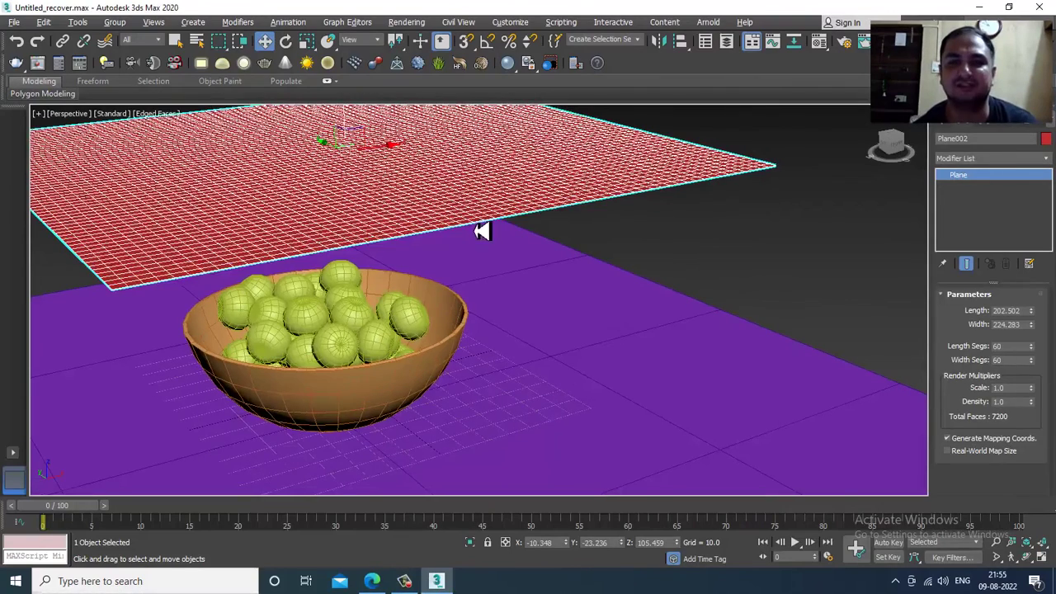
{"action": "left_click", "coordinate": [198, 22]}
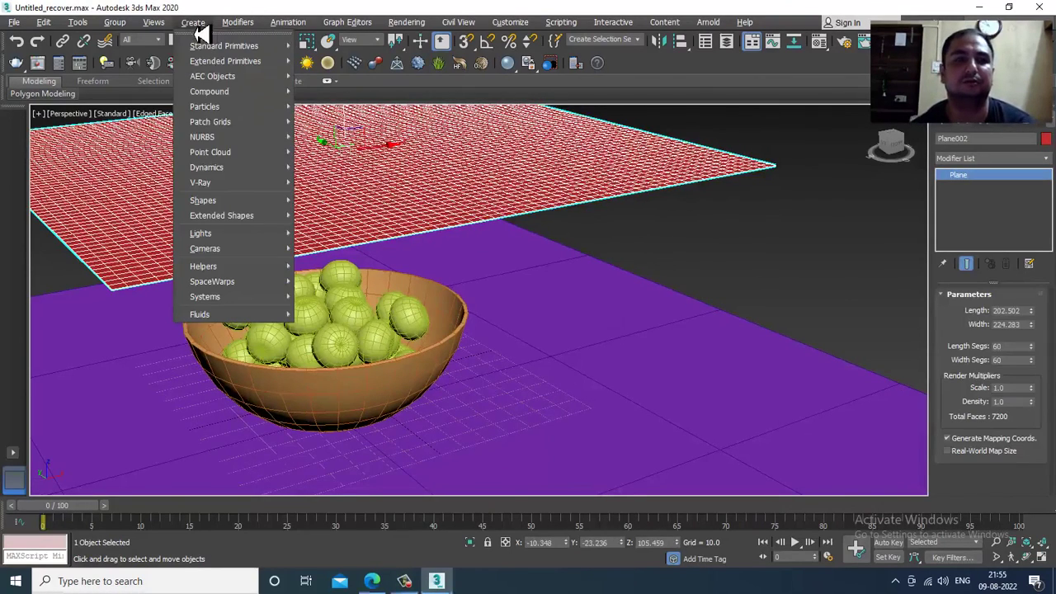
{"action": "mouse_move", "coordinate": [288, 22]}
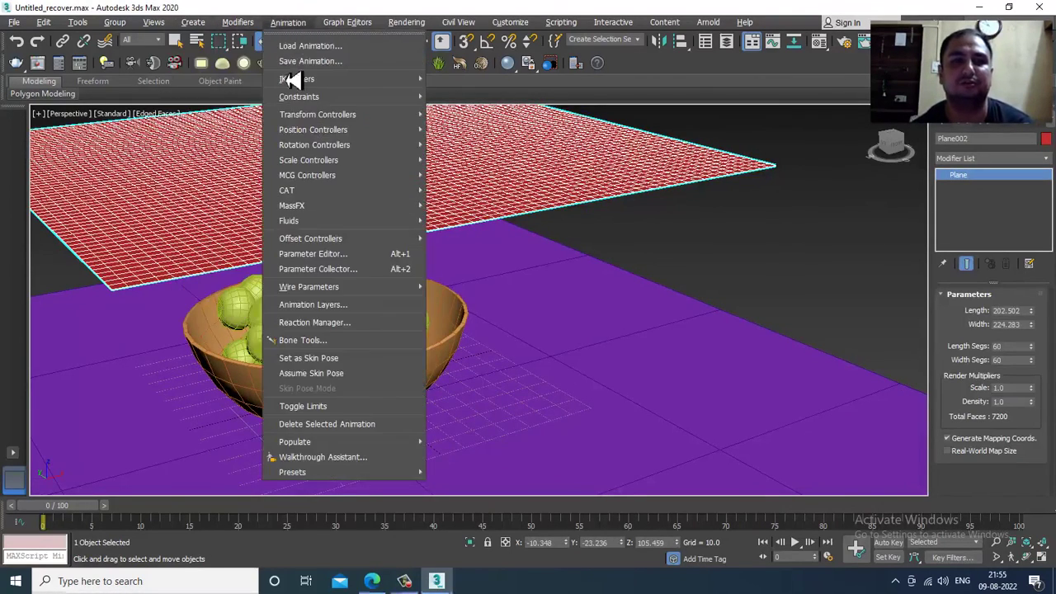
{"action": "mouse_move", "coordinate": [365, 206]}
{"action": "mouse_move", "coordinate": [476, 222]}
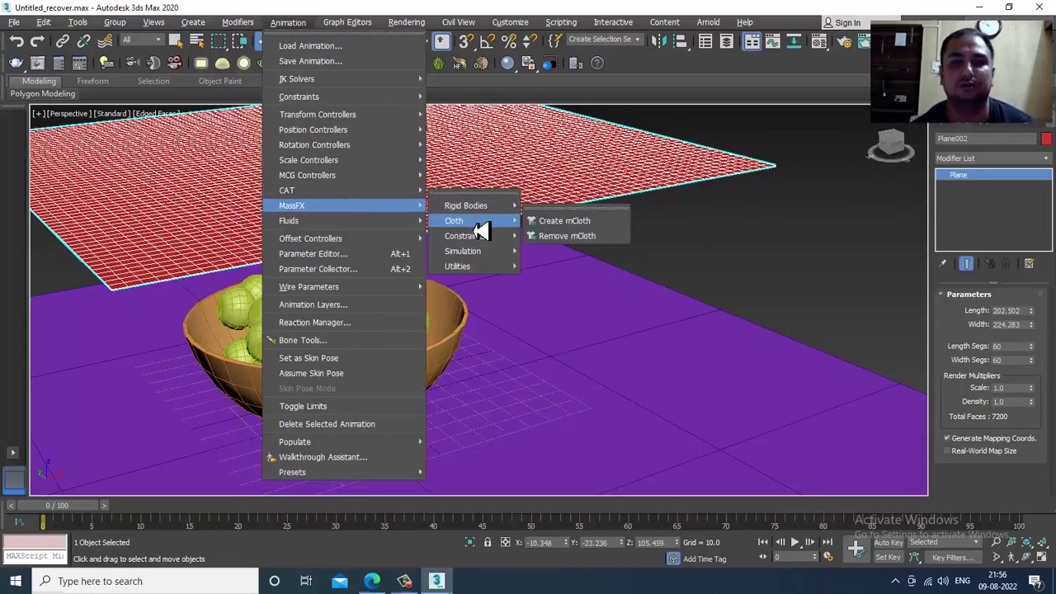
{"action": "left_click", "coordinate": [563, 221]}
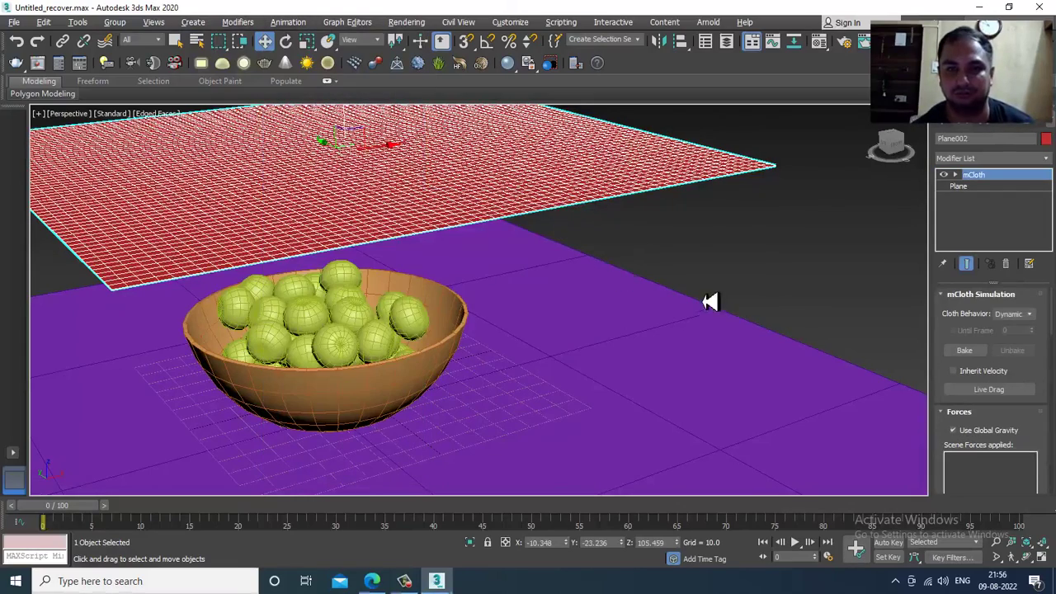
Step: Set the bowl as a MassFX static rigid body
{"action": "middle_click_drag", "start_coordinate": [711, 302], "coordinate": [582, 290], "text": "alt"}
{"action": "scroll", "coordinate": [582, 289], "scroll_direction": "down", "scroll_amount": 3}
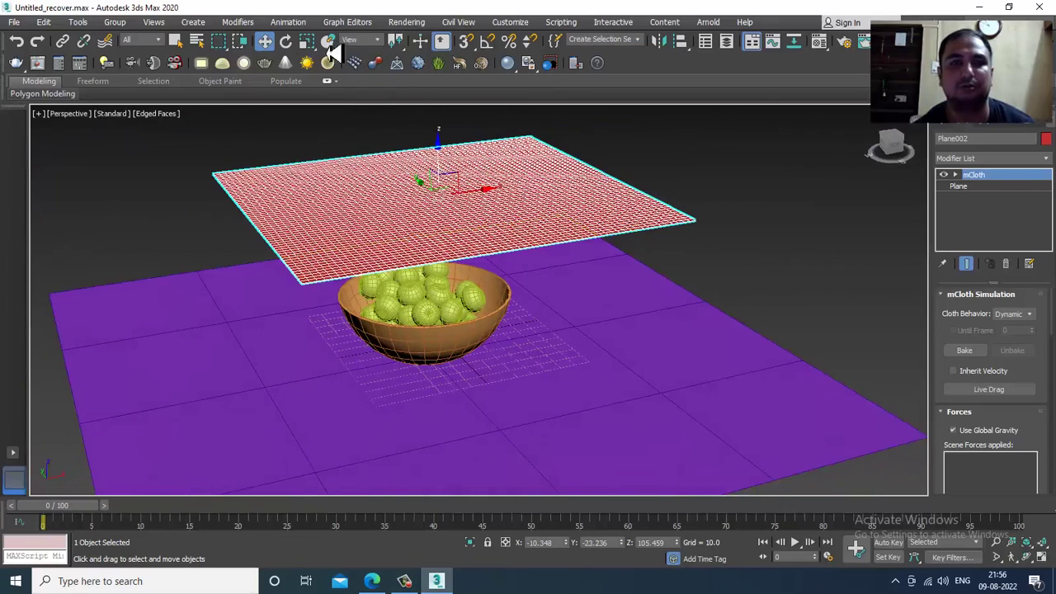
{"action": "middle_click_drag", "start_coordinate": [489, 345], "coordinate": [471, 306], "text": "alt"}
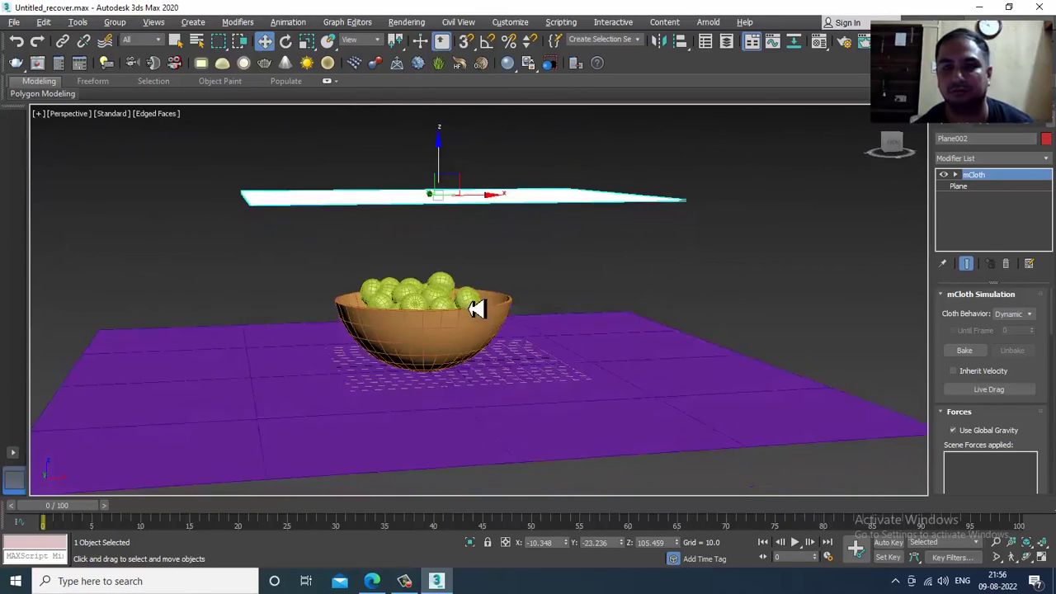
{"action": "left_click", "coordinate": [461, 348]}
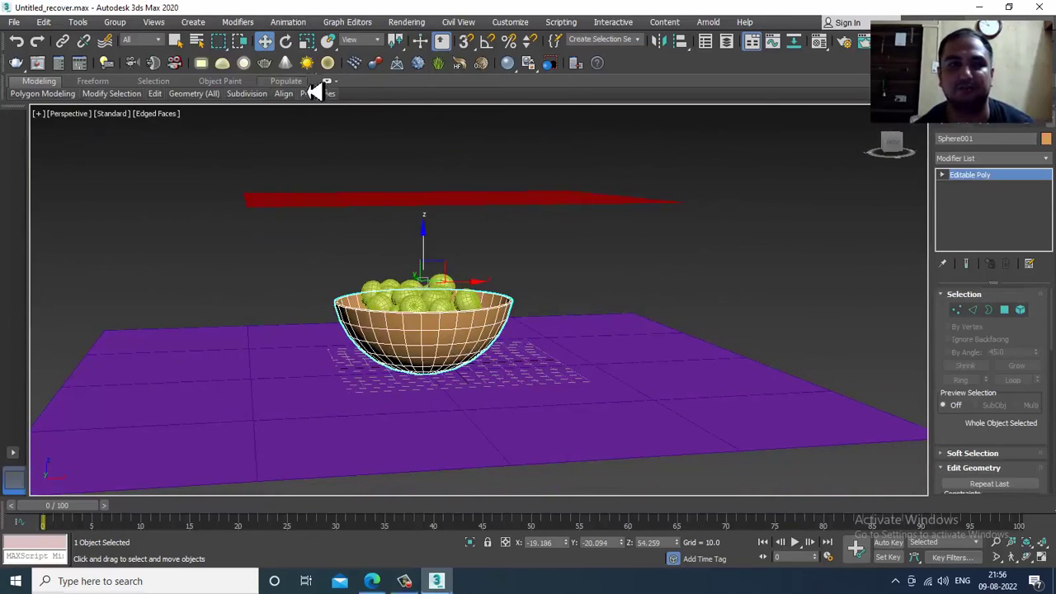
{"action": "left_click", "coordinate": [289, 23]}
{"action": "mouse_move", "coordinate": [396, 208]}
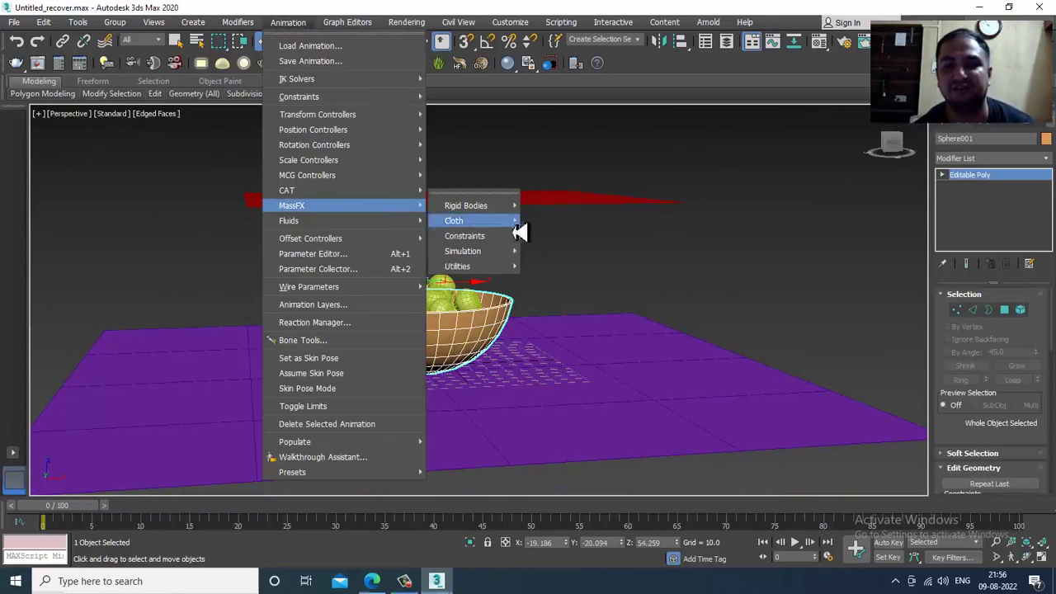
{"action": "mouse_move", "coordinate": [493, 210]}
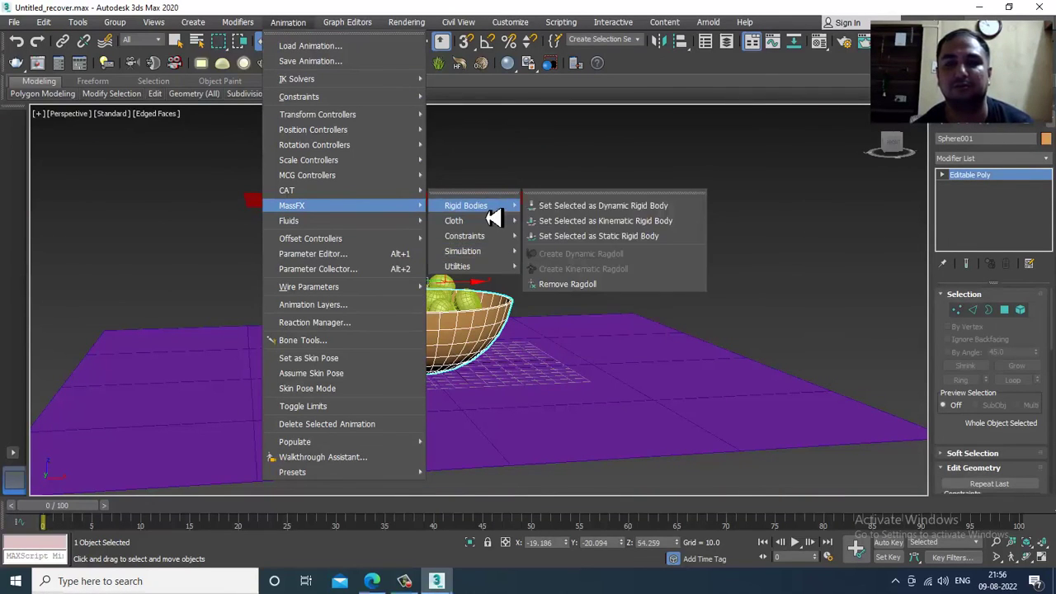
{"action": "left_click", "coordinate": [640, 236]}
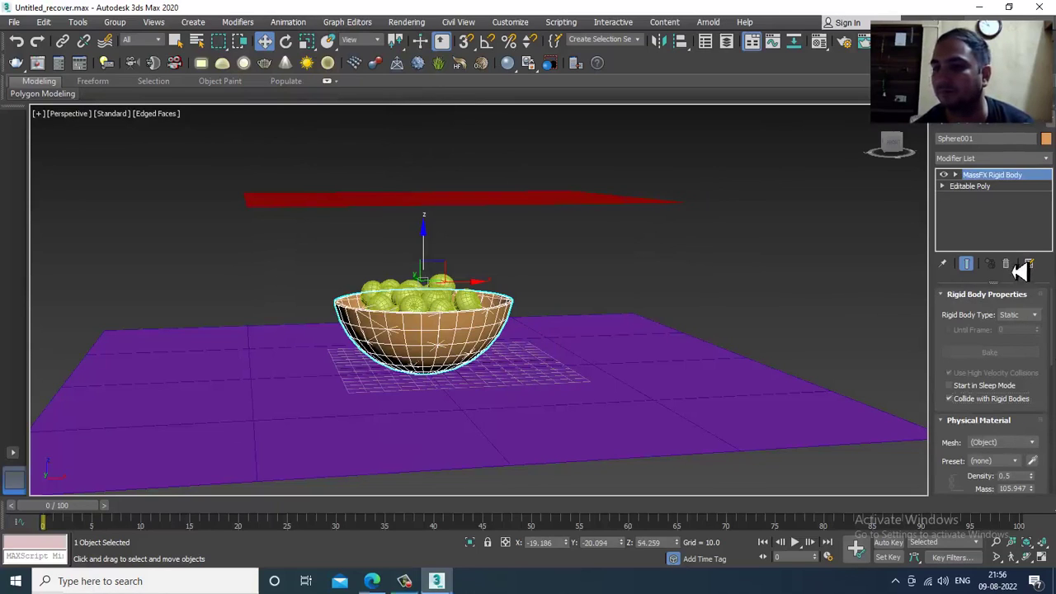
Step: Set the bowl's rigid body physical mesh shape type to Original
{"action": "left_click_drag", "start_coordinate": [1042, 389], "coordinate": [1036, 102]}
{"action": "left_click", "coordinate": [1031, 405]}
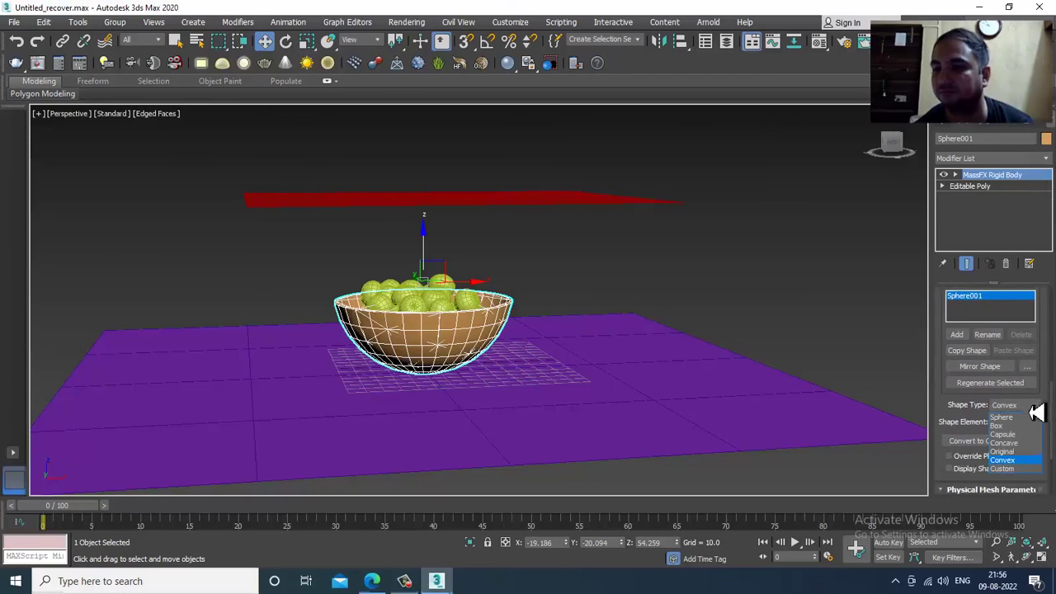
{"action": "left_click", "coordinate": [1011, 452]}
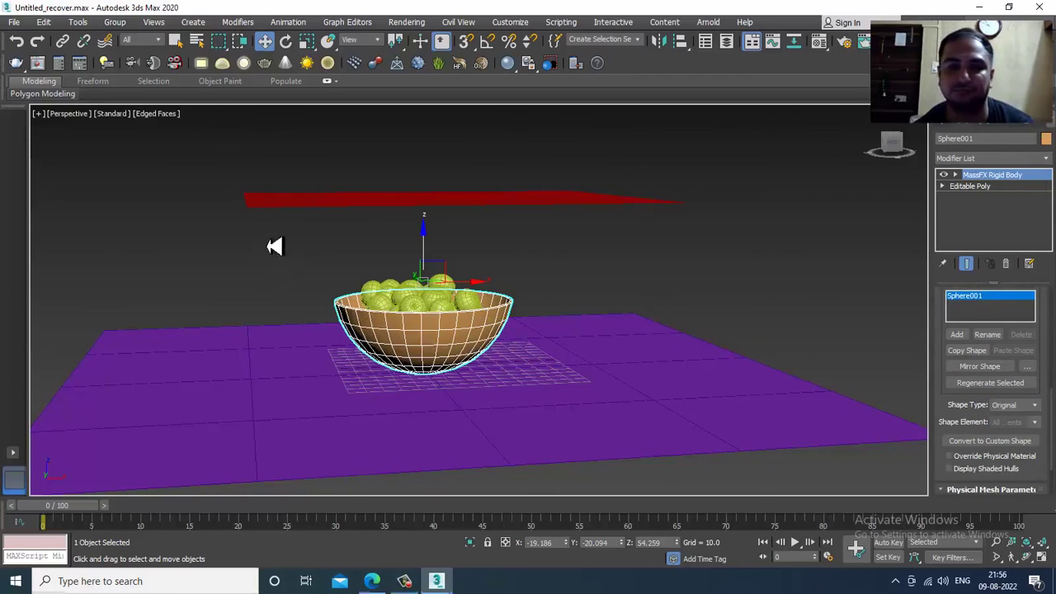
Step: Select only the spheres in the bowl and set them as MassFX static rigid bodies
{"action": "key", "text": "ctrl+a"}
{"action": "left_click_drag", "start_coordinate": [510, 280], "coordinate": [619, 449], "text": "alt"}
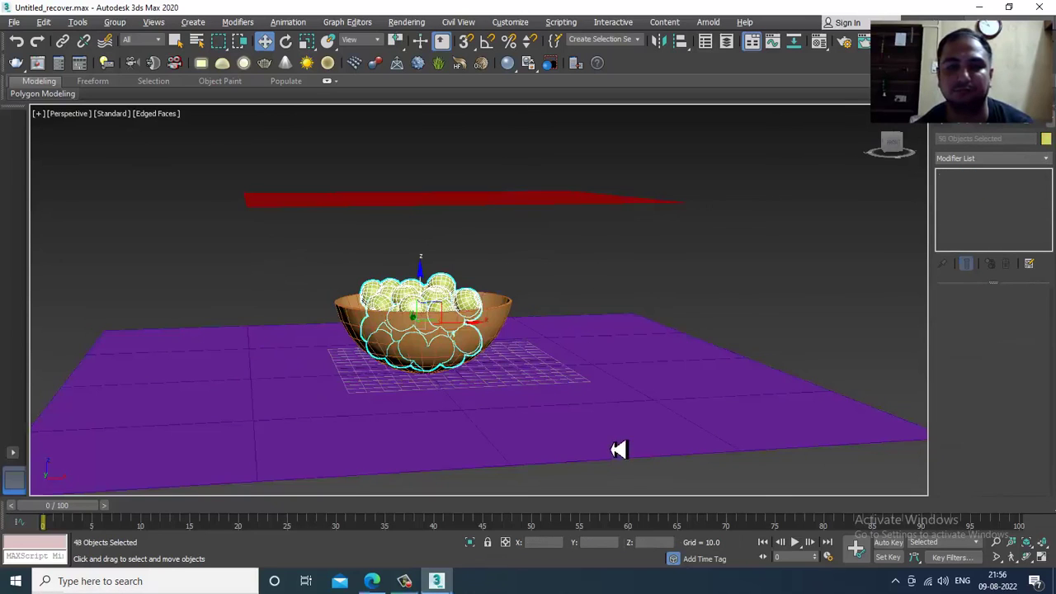
{"action": "scroll", "coordinate": [483, 375], "scroll_direction": "up", "scroll_amount": 4}
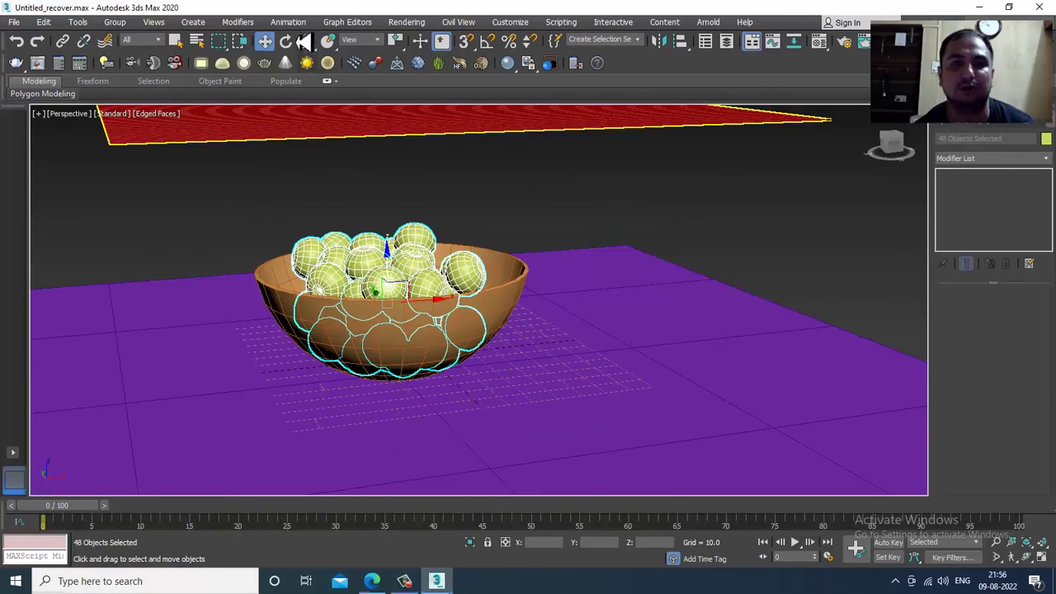
{"action": "left_click", "coordinate": [289, 23]}
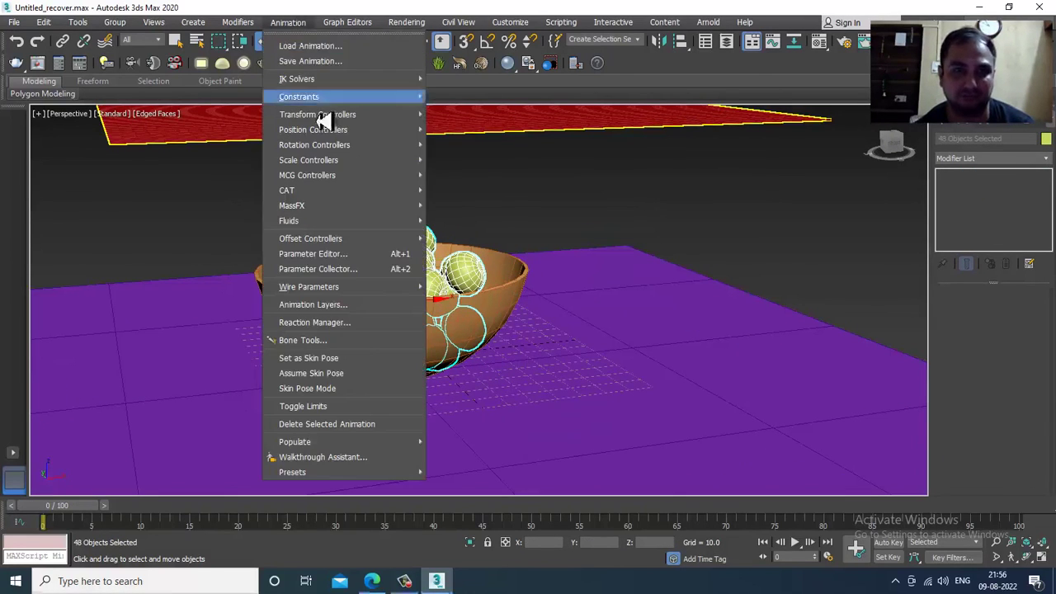
{"action": "mouse_move", "coordinate": [368, 206]}
{"action": "mouse_move", "coordinate": [510, 236]}
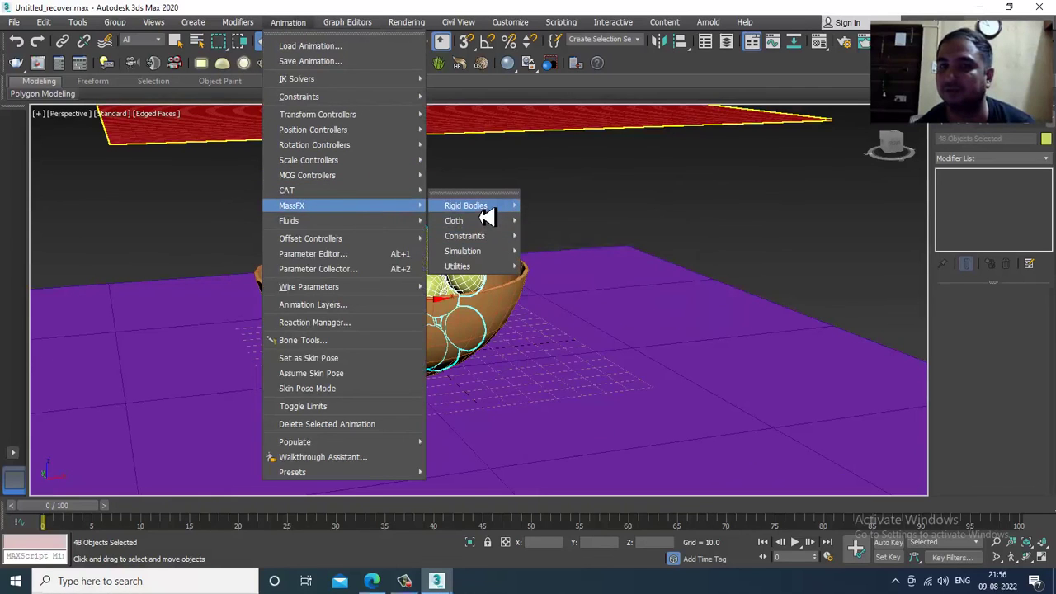
{"action": "mouse_move", "coordinate": [495, 206]}
{"action": "left_click", "coordinate": [670, 237]}
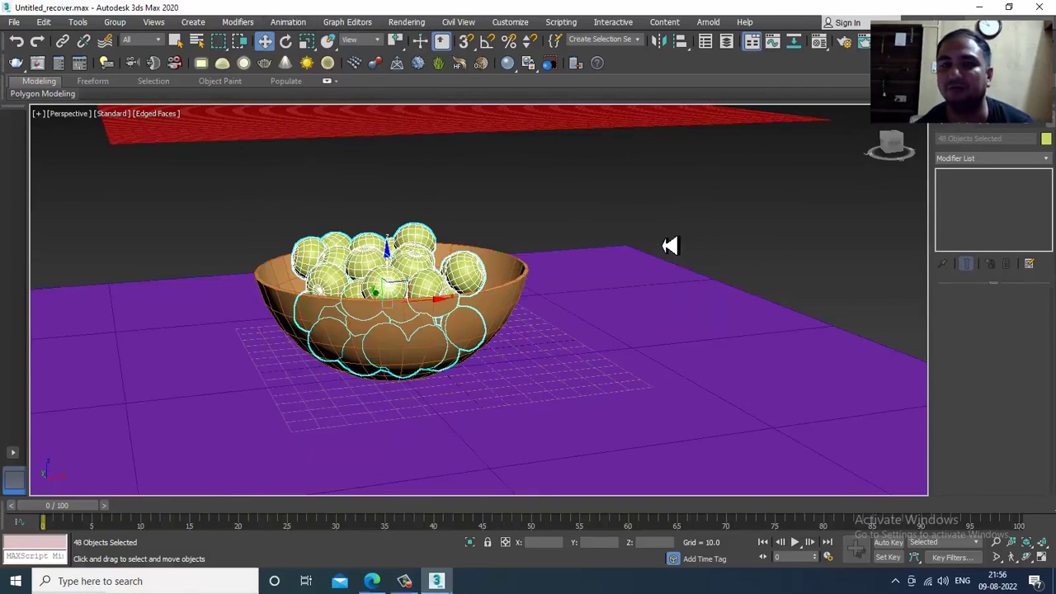
{"action": "left_click", "coordinate": [632, 205]}
Step: Run the MassFX simulation to drape the cloth plane over the bowl, inspect the folds, and return the timeline to frame 0
{"action": "left_click", "coordinate": [507, 127]}
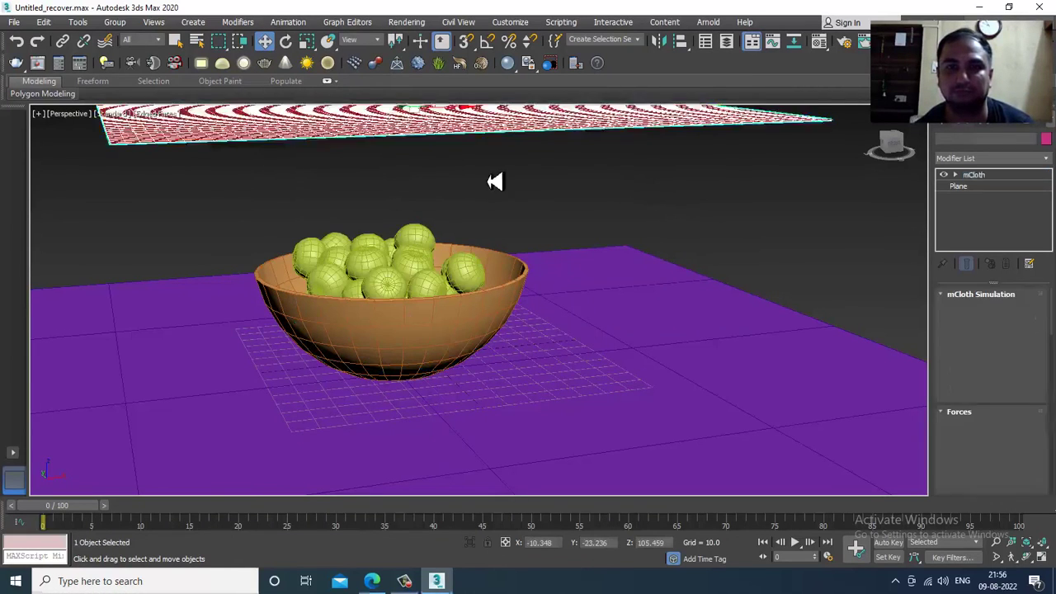
{"action": "scroll", "coordinate": [528, 198], "scroll_direction": "down", "scroll_amount": 3}
{"action": "left_click", "coordinate": [289, 23]}
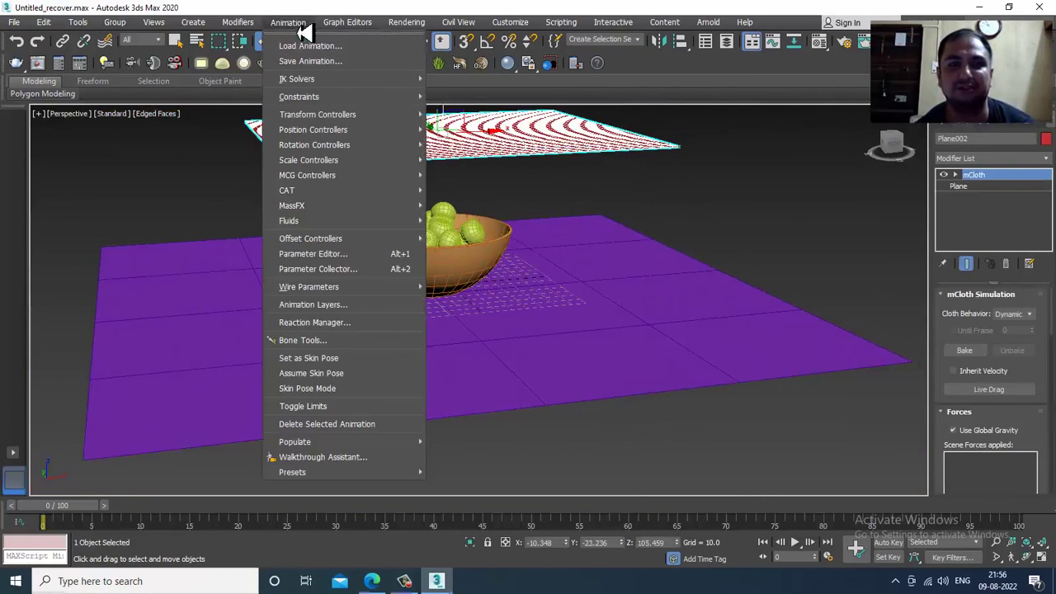
{"action": "mouse_move", "coordinate": [359, 208]}
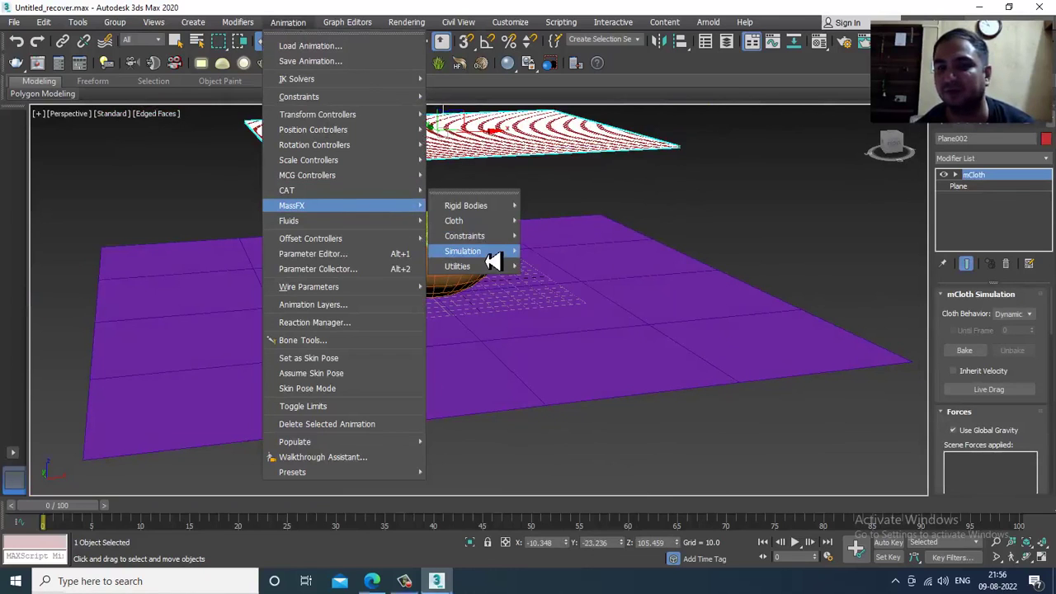
{"action": "mouse_move", "coordinate": [486, 253]}
{"action": "left_click", "coordinate": [576, 254]}
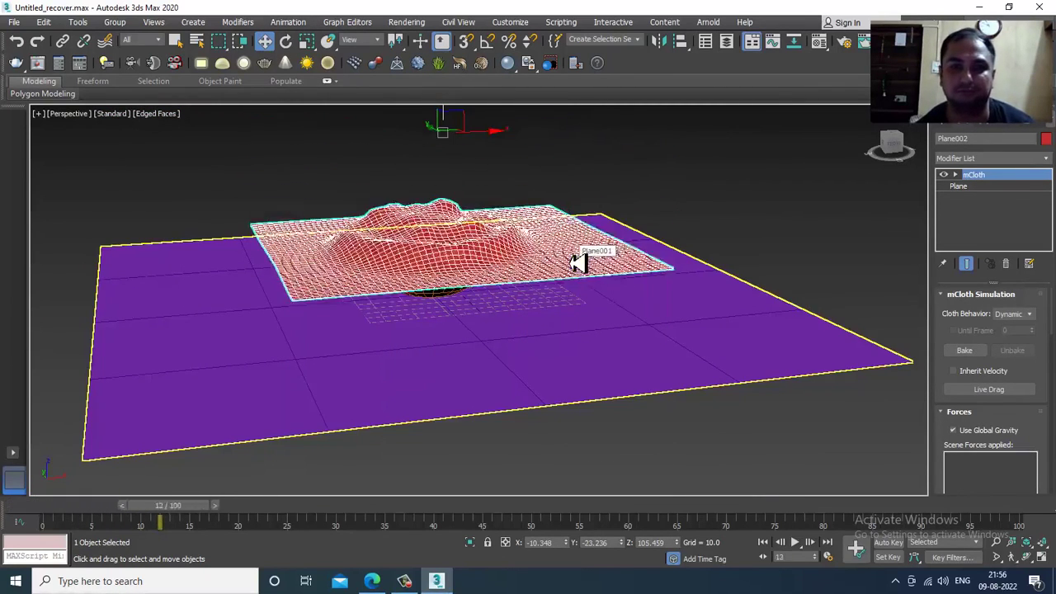
{"action": "scroll", "coordinate": [537, 271], "scroll_direction": "up", "scroll_amount": 10}
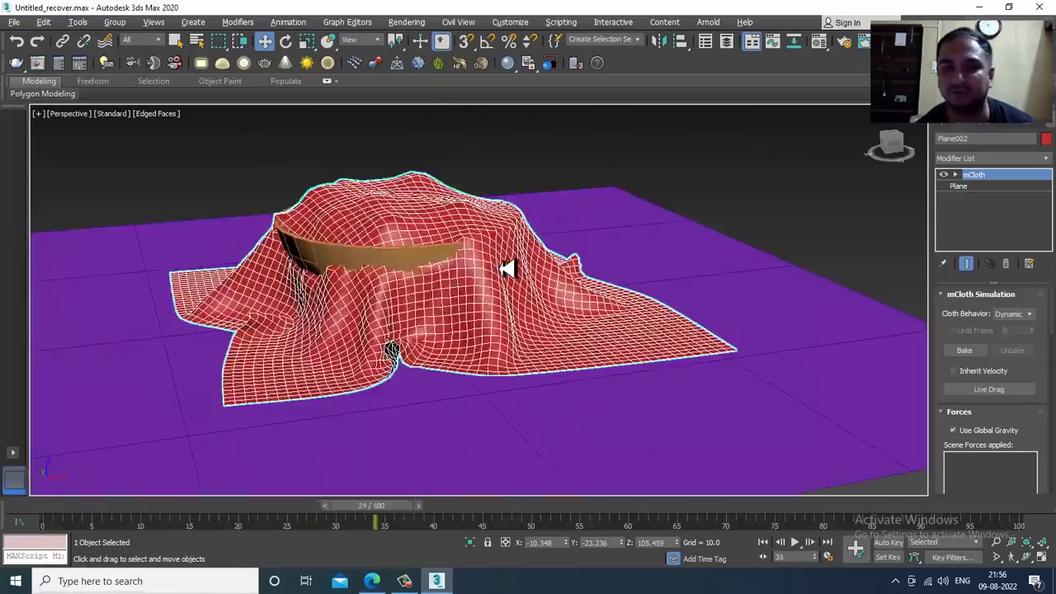
{"action": "scroll", "coordinate": [460, 279], "scroll_direction": "down", "scroll_amount": 10}
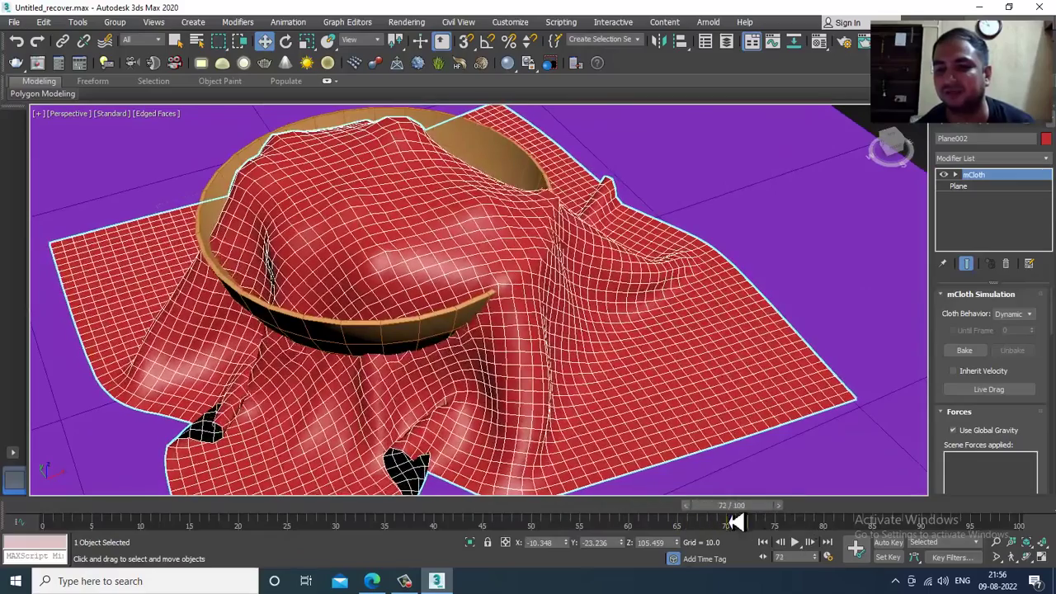
{"action": "left_click_drag", "start_coordinate": [731, 506], "coordinate": [33, 491]}
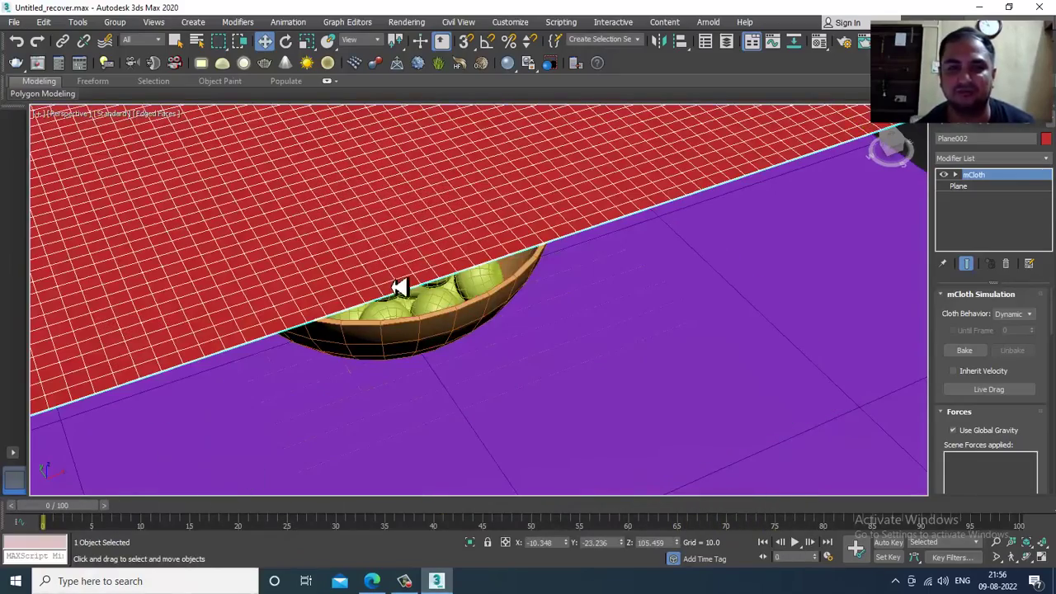
Step: Remove the mCloth modifier from the plane and set its length and width segments to 100 each
{"action": "scroll", "coordinate": [399, 286], "scroll_direction": "down", "scroll_amount": 10}
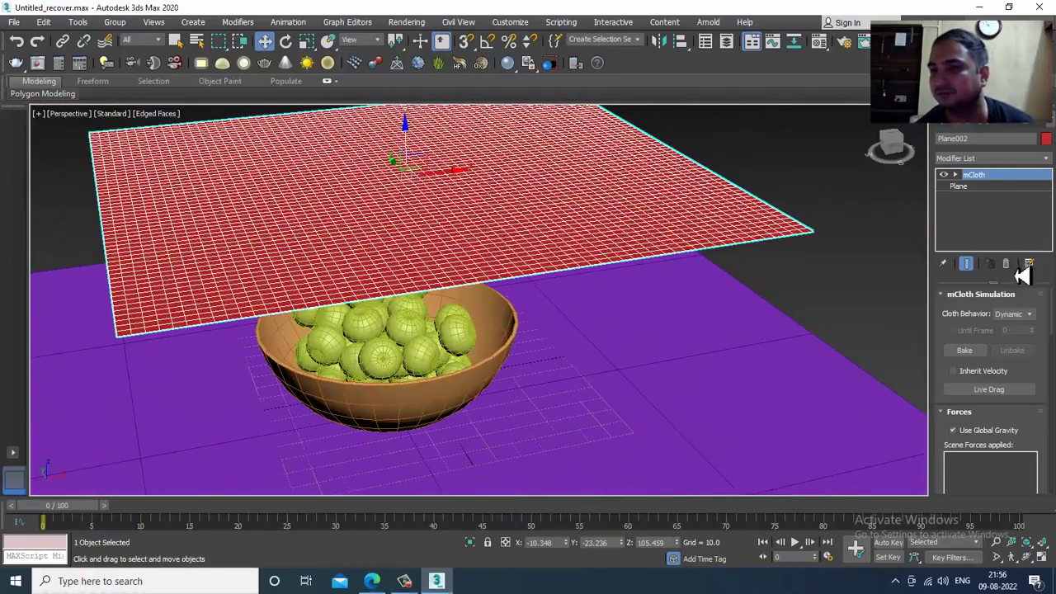
{"action": "left_click", "coordinate": [1006, 265]}
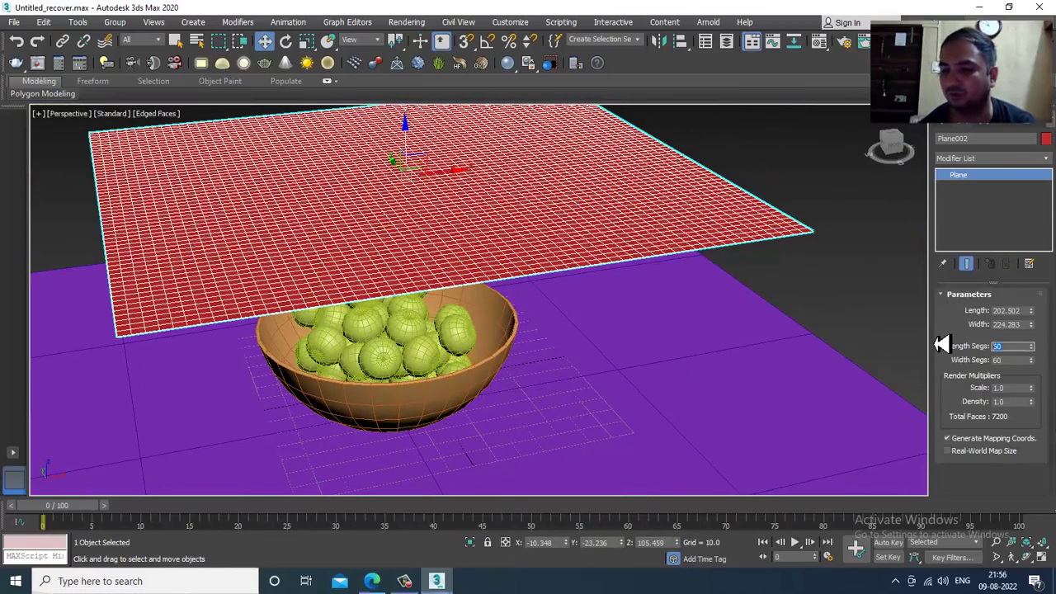
{"action": "type", "text": "100"}
{"action": "key", "text": "Tab"}
{"action": "type", "text": "100"}
{"action": "key", "text": "Return"}
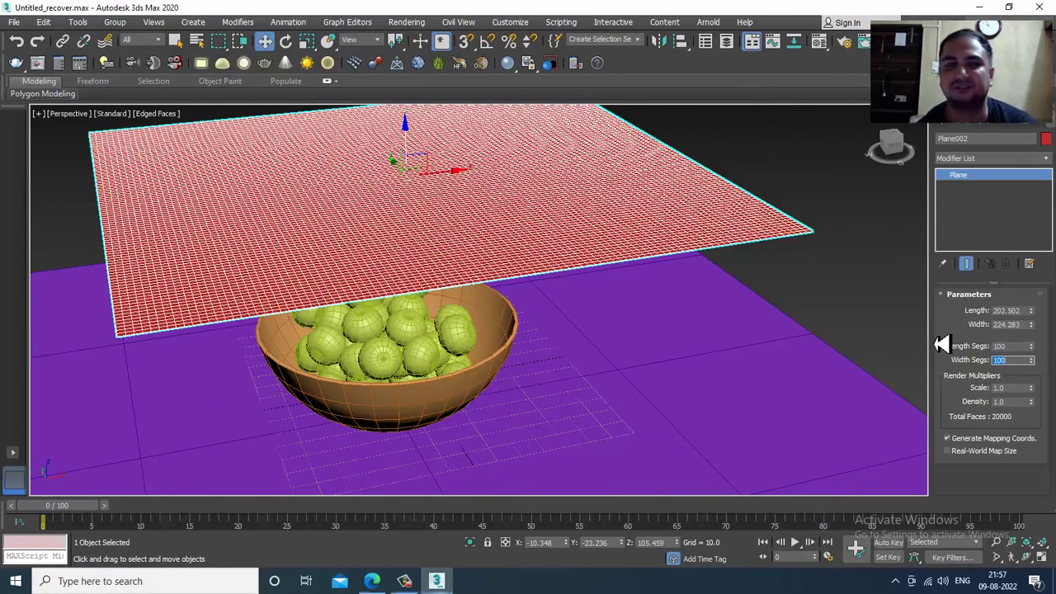
Step: Scale the plane above the bowl up uniformly to about 125 percent
{"action": "key", "text": "e"}
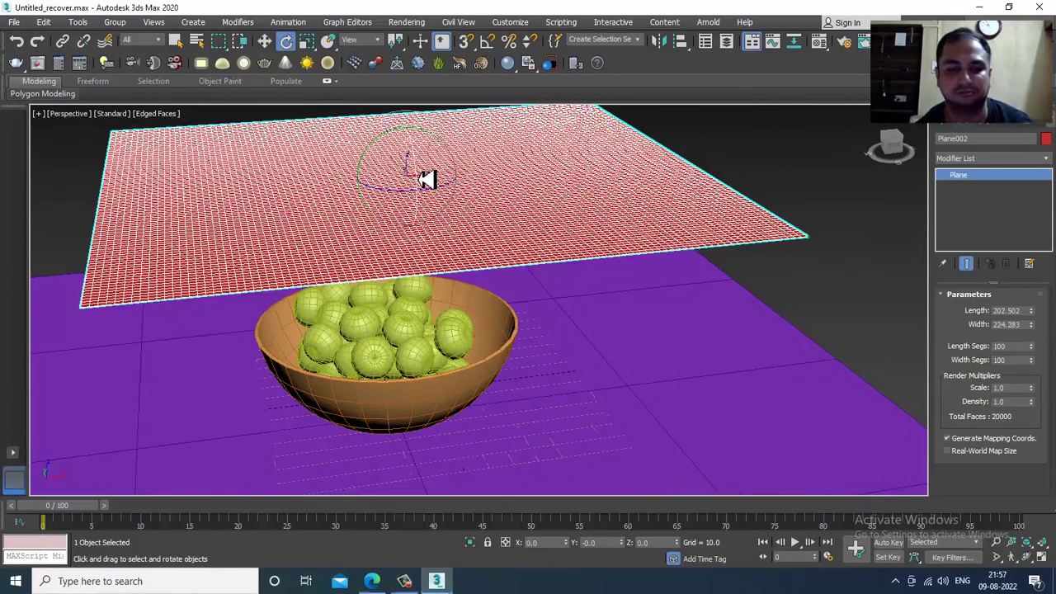
{"action": "key", "text": "r"}
{"action": "left_click_drag", "start_coordinate": [415, 187], "coordinate": [433, 248]}
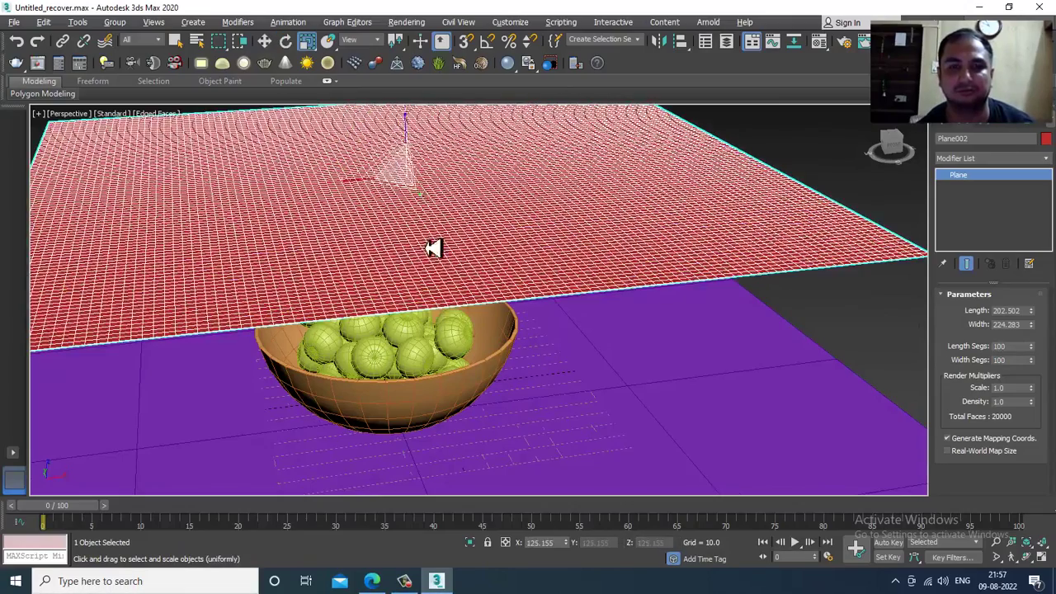
{"action": "middle_click_drag", "start_coordinate": [434, 248], "coordinate": [463, 299], "text": "alt"}
{"action": "scroll", "coordinate": [448, 255], "scroll_direction": "down", "scroll_amount": 2}
{"action": "key", "text": "w"}
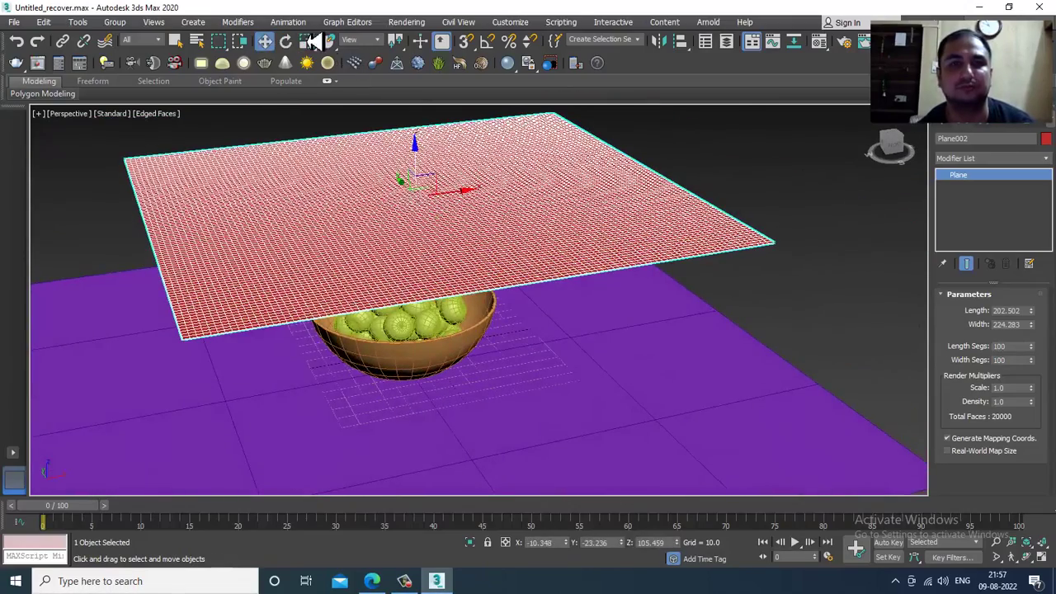
Step: Set the enlarged, 100-segment plane as a MassFX mCloth object
{"action": "left_click", "coordinate": [288, 22]}
{"action": "mouse_move", "coordinate": [370, 208]}
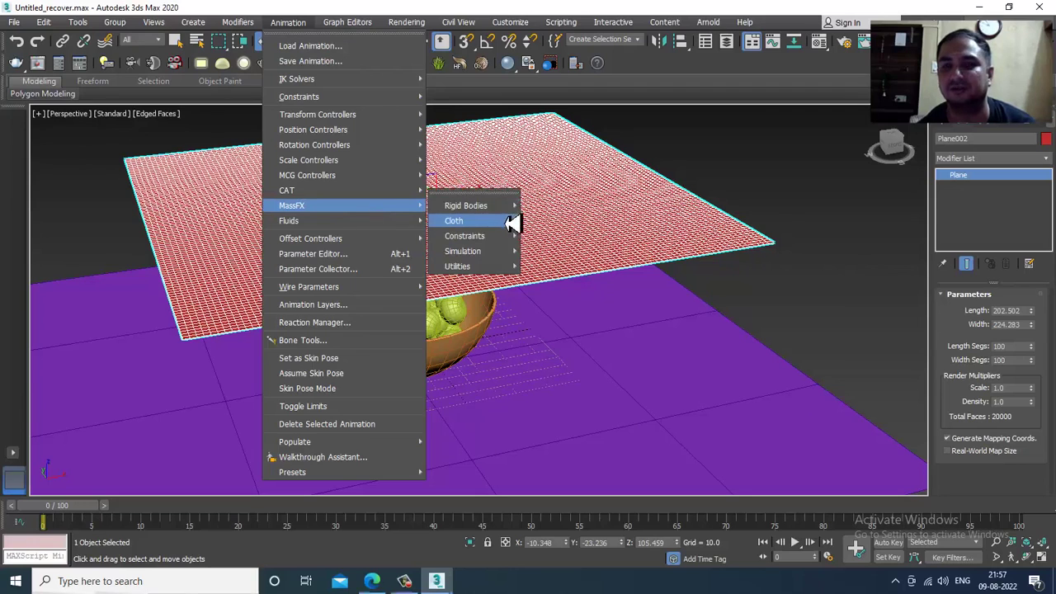
{"action": "mouse_move", "coordinate": [512, 223]}
{"action": "left_click", "coordinate": [569, 220]}
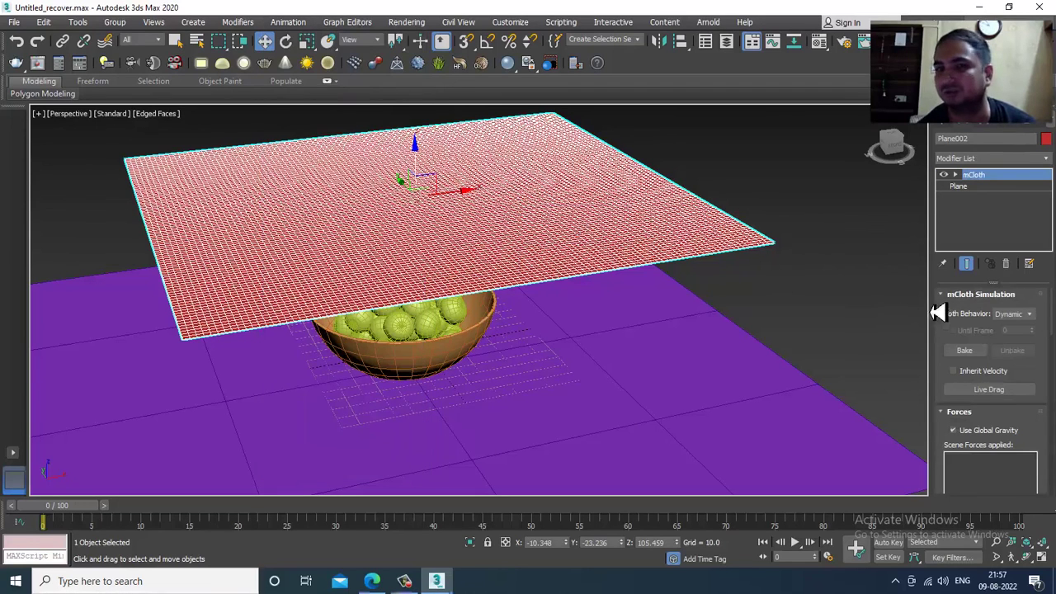
Step: Play the MassFX simulation to drape the 100-segment cloth plane over the bowl and spheres
{"action": "left_click", "coordinate": [287, 21]}
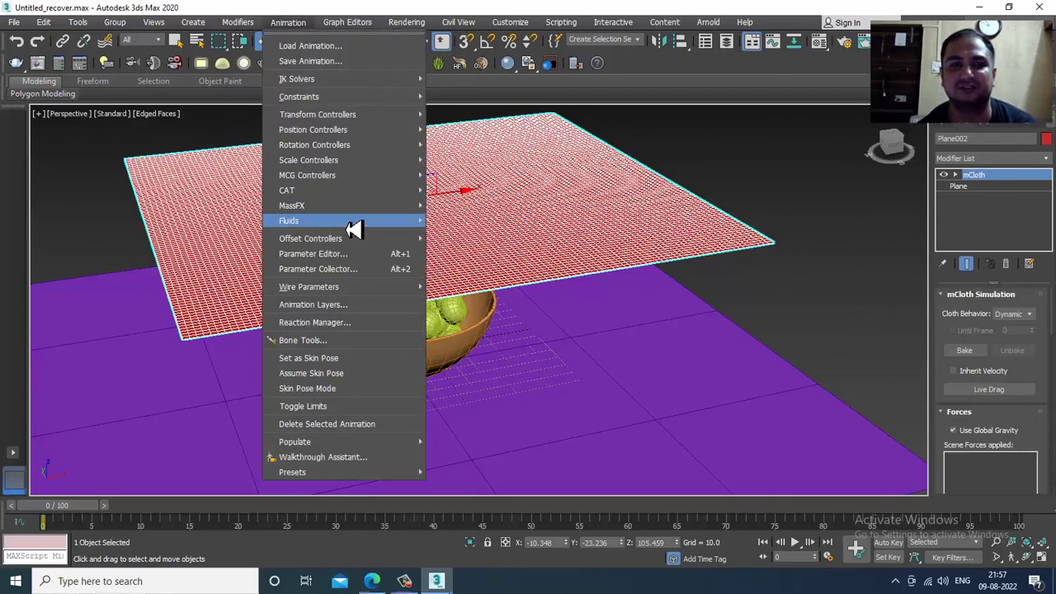
{"action": "mouse_move", "coordinate": [354, 206]}
{"action": "mouse_move", "coordinate": [504, 253]}
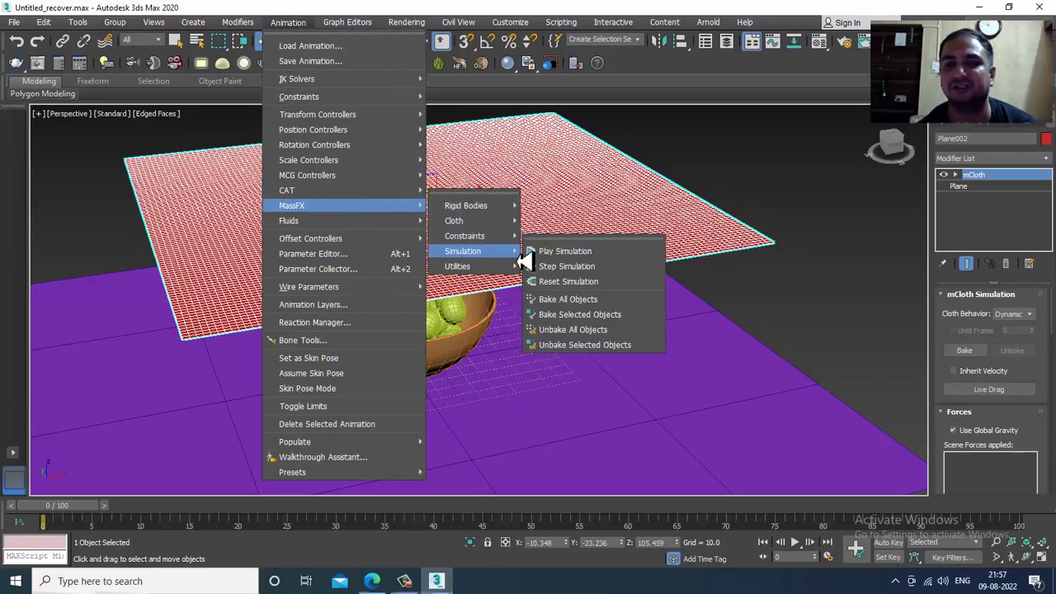
{"action": "left_click", "coordinate": [540, 248]}
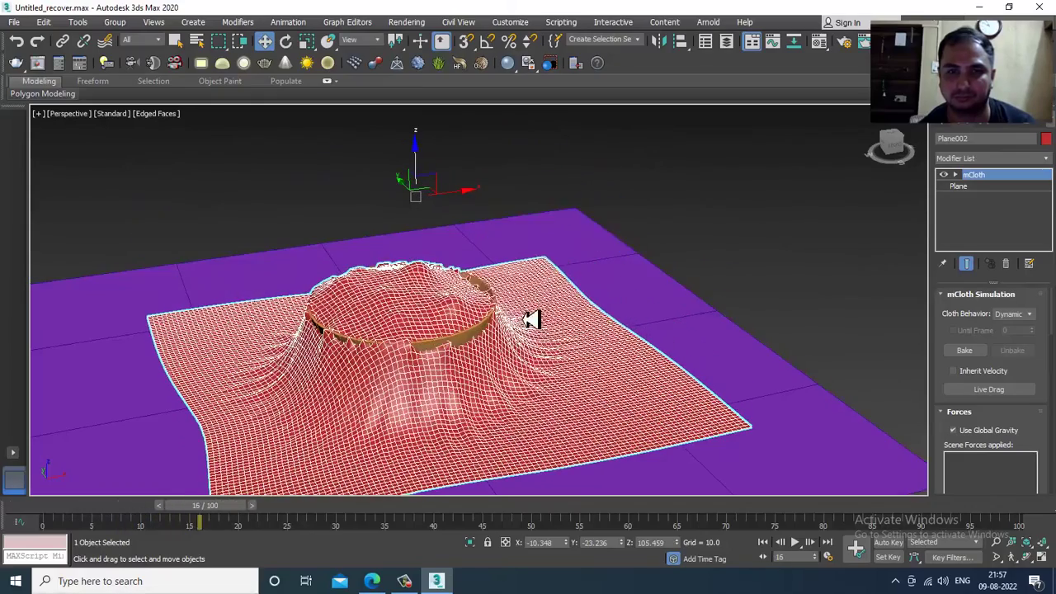
Step: Convert the draped cloth to an Editable Poly and return the timeline to frame 0
{"action": "right_click", "coordinate": [521, 305]}
{"action": "mouse_move", "coordinate": [584, 443]}
{"action": "left_click", "coordinate": [710, 462]}
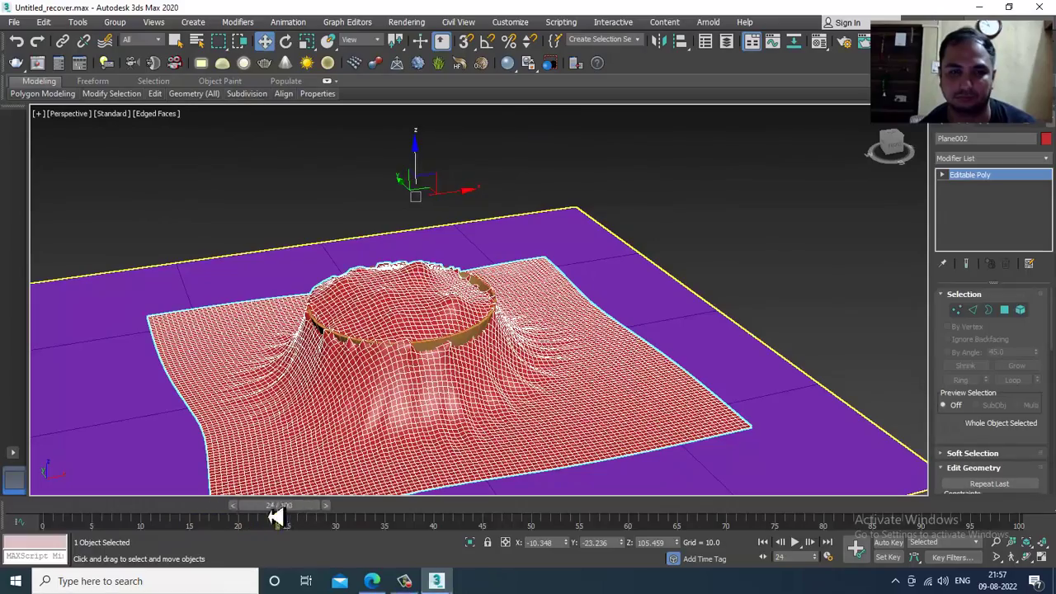
{"action": "left_click_drag", "start_coordinate": [268, 504], "coordinate": [9, 497]}
{"action": "key", "text": "w"}
Step: Start the Push/Pull paint deform brush on the cloth and set its size to about 46.59
{"action": "middle_click_drag", "start_coordinate": [581, 415], "coordinate": [439, 364], "text": "alt"}
{"action": "scroll", "coordinate": [347, 358], "scroll_direction": "up", "scroll_amount": 3}
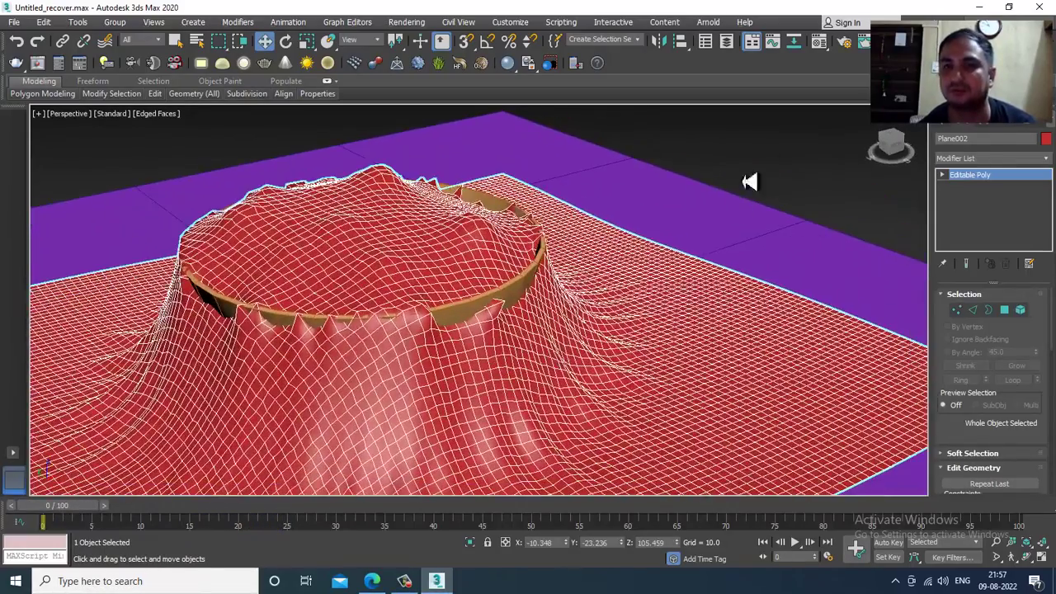
{"action": "left_click", "coordinate": [787, 136]}
{"action": "left_click", "coordinate": [609, 396]}
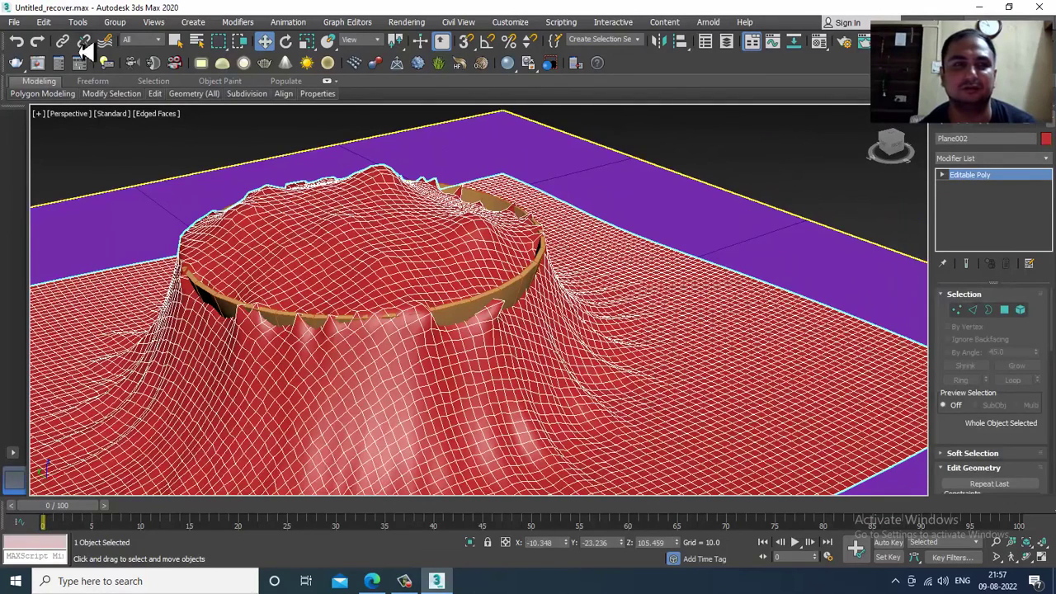
{"action": "left_click", "coordinate": [93, 81]}
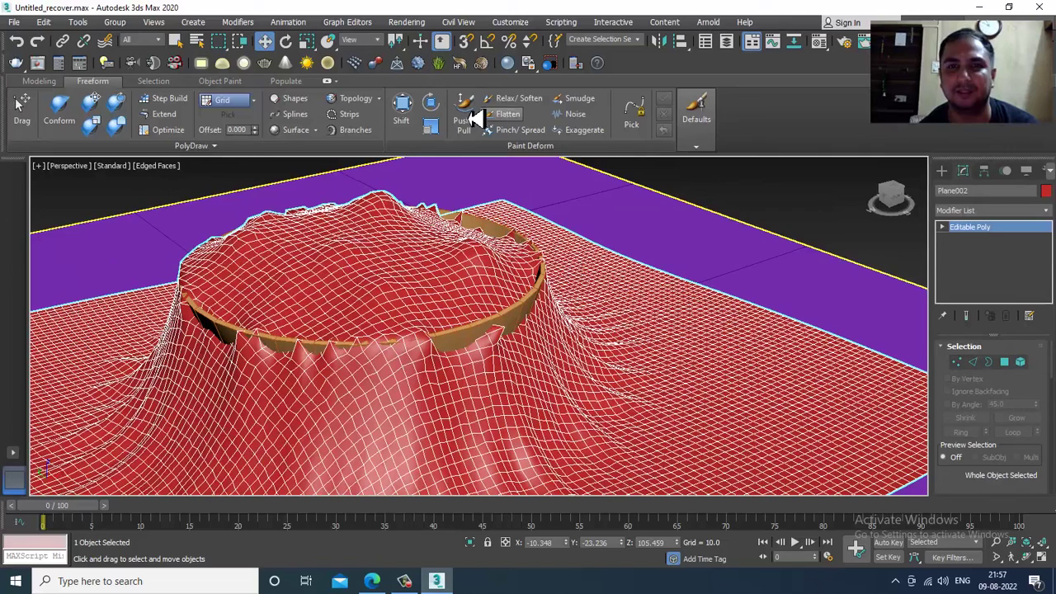
{"action": "left_click", "coordinate": [473, 117]}
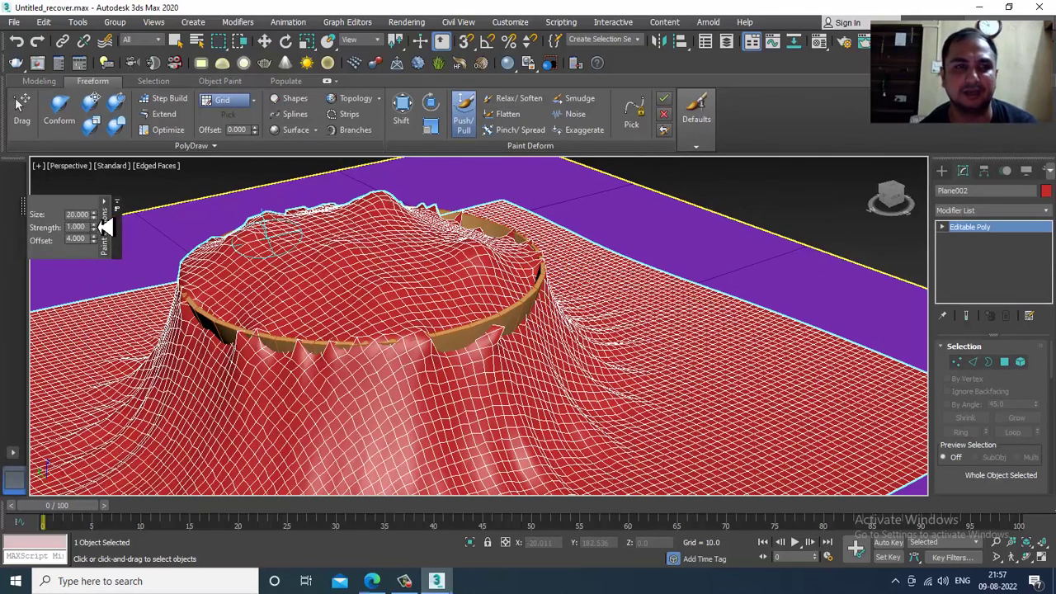
{"action": "left_click_drag", "start_coordinate": [94, 216], "coordinate": [2, 254]}
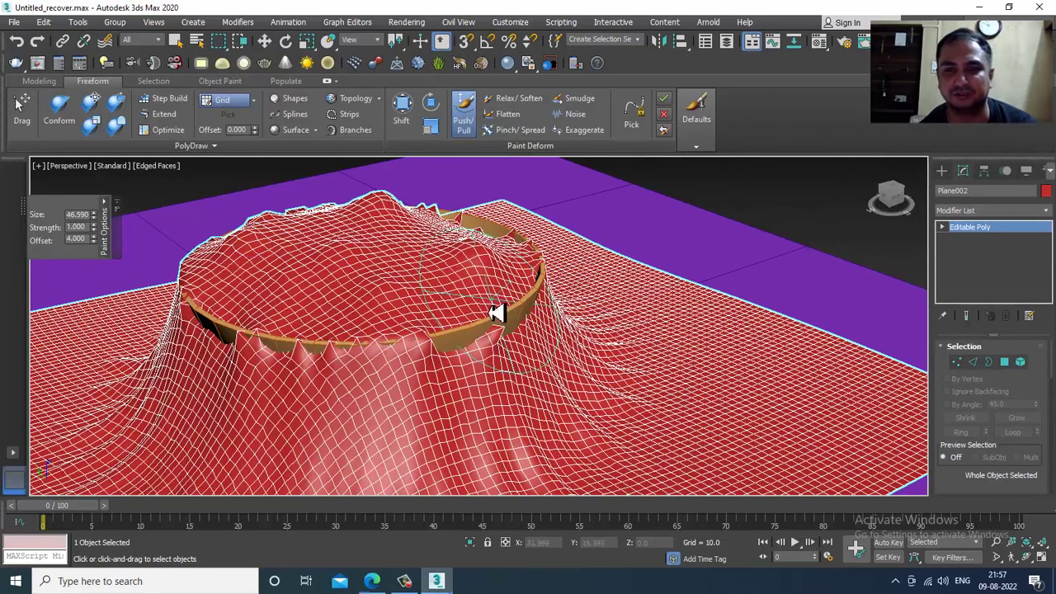
Step: Push the cloth outward with brush strokes all around the rim until it covers the protruding bowl edge, and finish painting with nothing selected
{"action": "mouse_move", "coordinate": [537, 314]}
{"action": "left_mouse_down"}
{"action": "mouse_move", "coordinate": [546, 299]}
{"action": "mouse_move", "coordinate": [405, 365]}
{"action": "mouse_move", "coordinate": [528, 323]}
{"action": "mouse_move", "coordinate": [303, 346]}
{"action": "left_mouse_up"}
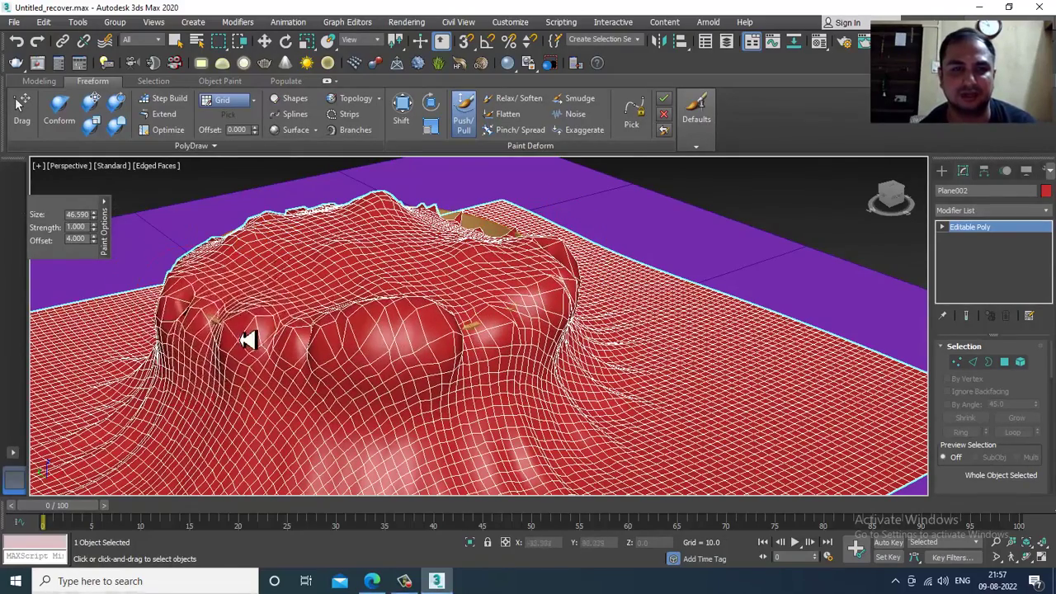
{"action": "middle_click_drag", "start_coordinate": [431, 349], "coordinate": [543, 358], "text": "alt"}
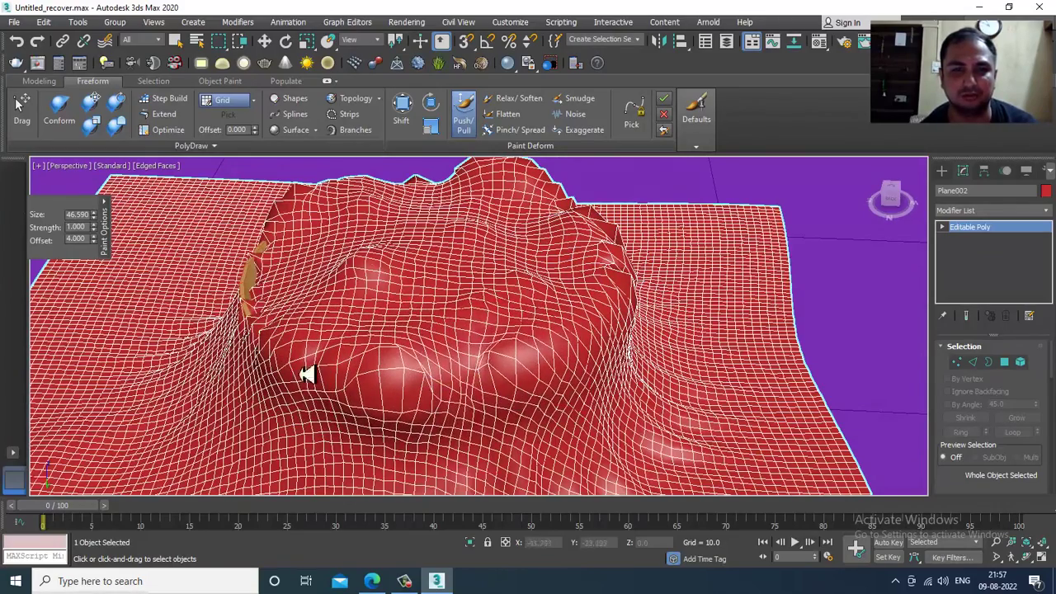
{"action": "middle_click_drag", "start_coordinate": [236, 304], "coordinate": [247, 270], "text": "alt"}
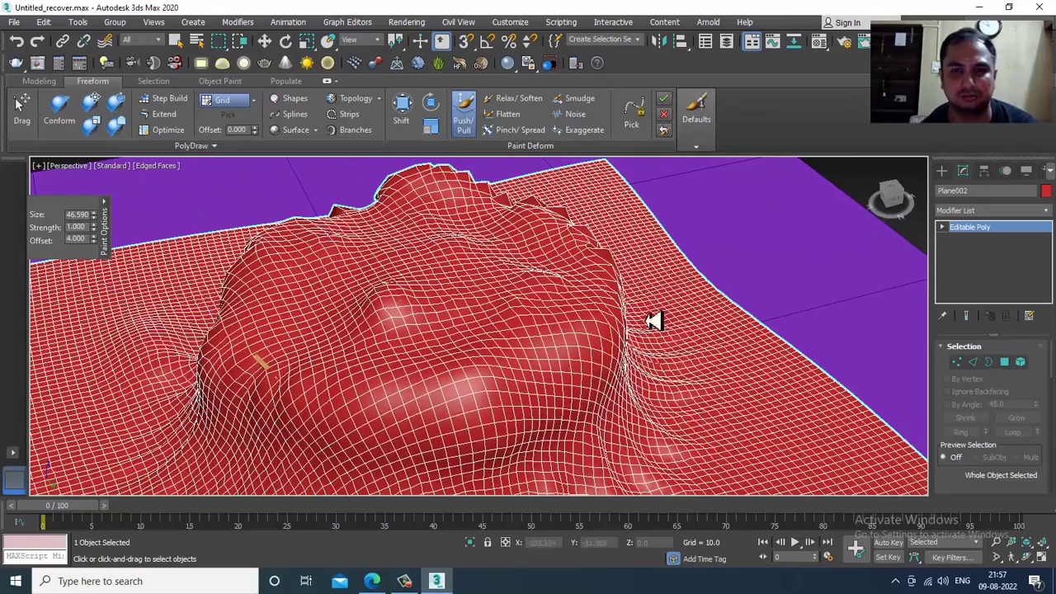
{"action": "middle_click_drag", "start_coordinate": [513, 340], "coordinate": [623, 297], "text": "alt"}
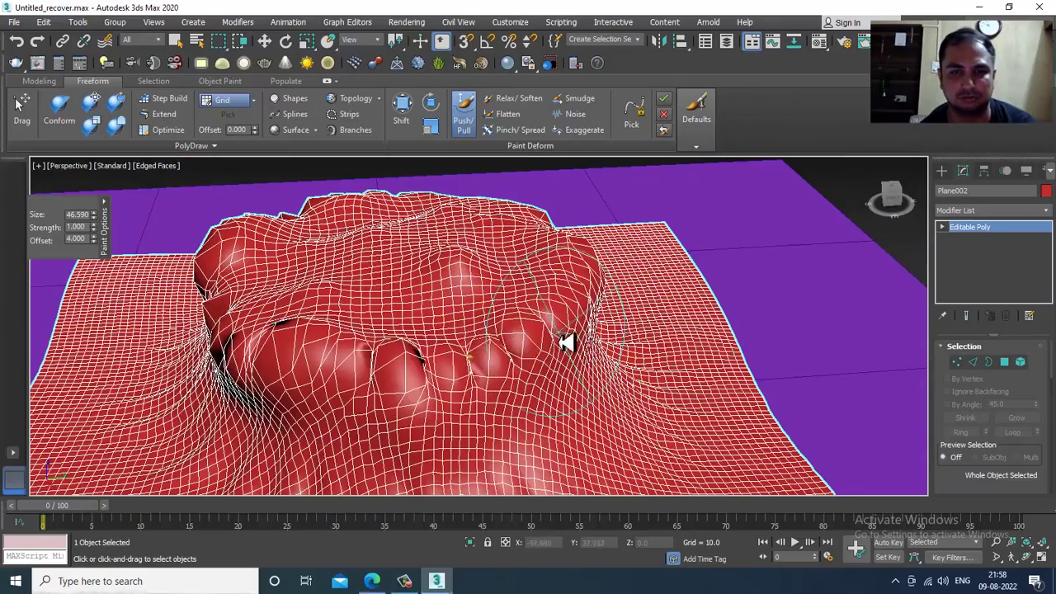
{"action": "middle_click_drag", "start_coordinate": [363, 350], "coordinate": [494, 372], "text": "alt"}
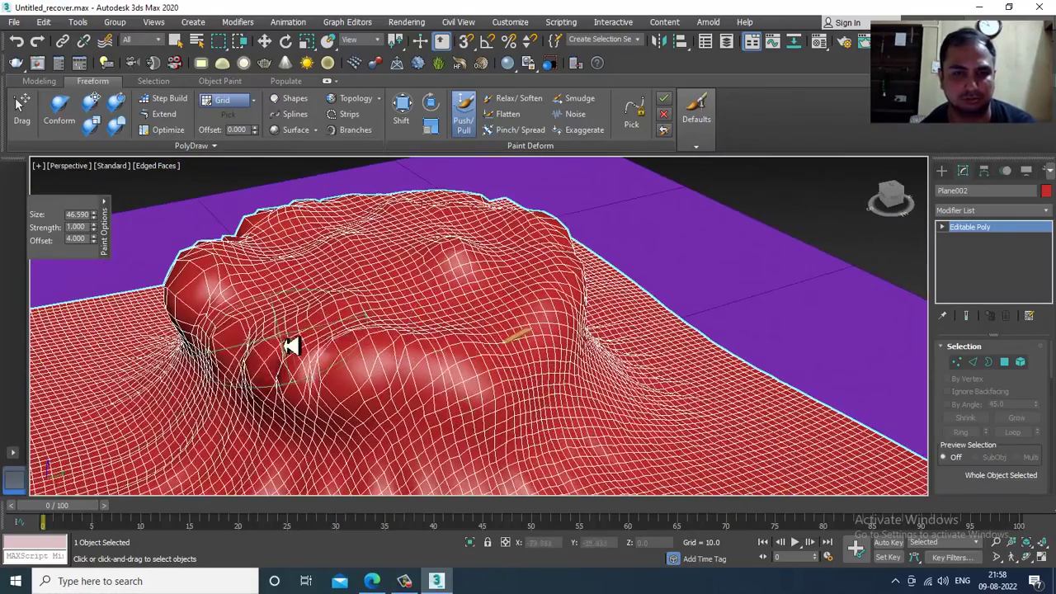
{"action": "middle_click_drag", "start_coordinate": [291, 346], "coordinate": [396, 349], "text": "alt"}
{"action": "middle_click_drag", "start_coordinate": [304, 365], "coordinate": [291, 384], "text": "alt"}
{"action": "middle_click_drag", "start_coordinate": [210, 360], "coordinate": [335, 362], "text": "alt"}
{"action": "scroll", "coordinate": [400, 373], "scroll_direction": "up", "scroll_amount": 3}
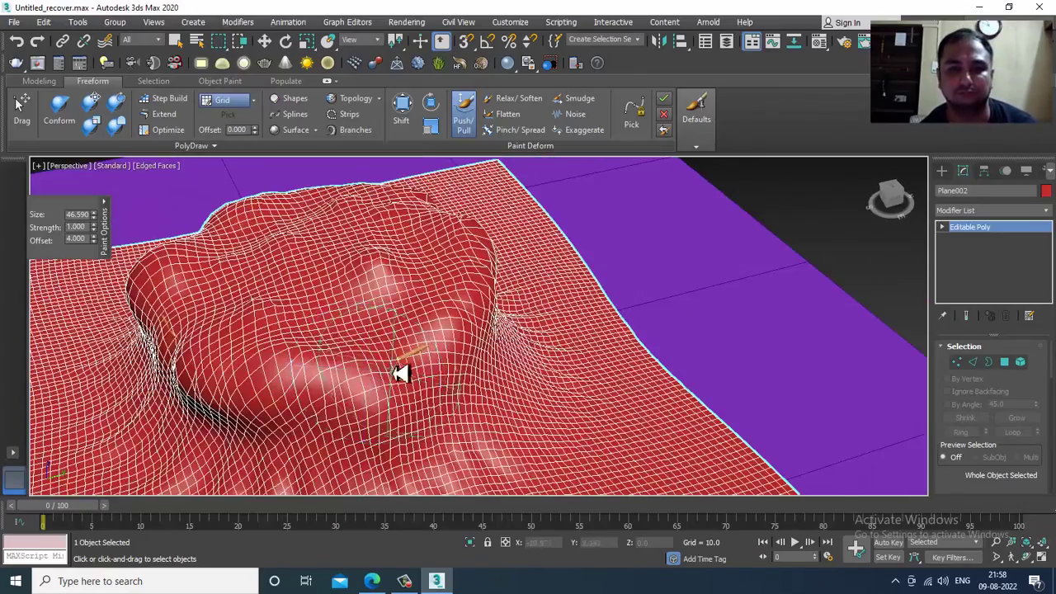
{"action": "scroll", "coordinate": [446, 364], "scroll_direction": "down", "scroll_amount": 4}
{"action": "middle_click_drag", "start_coordinate": [622, 348], "coordinate": [547, 328], "text": "alt"}
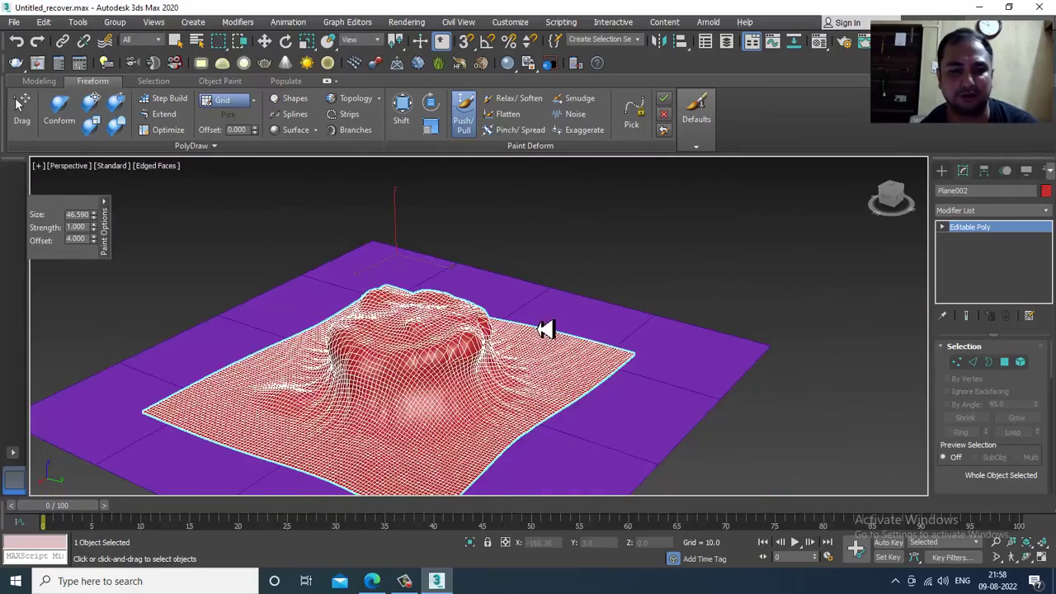
{"action": "scroll", "coordinate": [558, 328], "scroll_direction": "up", "scroll_amount": 5}
{"action": "right_click", "coordinate": [700, 227]}
{"action": "left_click", "coordinate": [700, 227]}
Step: Hide the edged faces and examine the shaded cloth's folds and rim from several angles
{"action": "mouse_move", "coordinate": [561, 380]}
{"action": "middle_mouse_down", "text": "alt"}
{"action": "mouse_move", "coordinate": [534, 387]}
{"action": "mouse_move", "coordinate": [603, 341]}
{"action": "mouse_move", "coordinate": [558, 350]}
{"action": "middle_mouse_up", "text": "alt"}
{"action": "key", "text": "F4"}
{"action": "scroll", "coordinate": [560, 350], "scroll_direction": "down", "scroll_amount": 4}
{"action": "middle_click_drag", "start_coordinate": [627, 393], "coordinate": [634, 398], "text": "alt"}
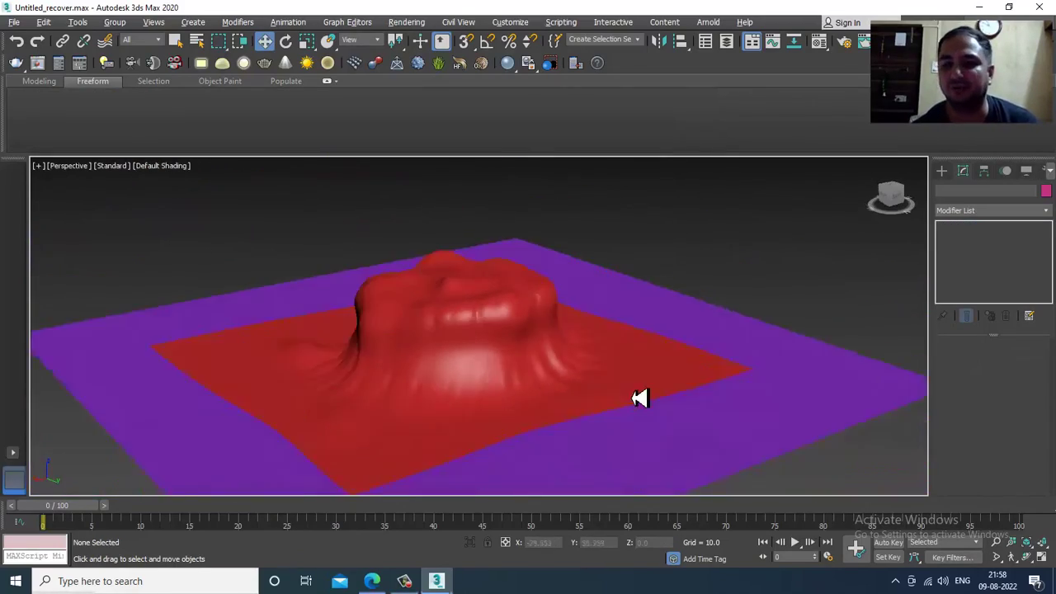
{"action": "scroll", "coordinate": [634, 398], "scroll_direction": "up", "scroll_amount": 3}
{"action": "middle_click_drag", "start_coordinate": [509, 339], "coordinate": [496, 310], "text": "alt"}
{"action": "scroll", "coordinate": [504, 310], "scroll_direction": "down", "scroll_amount": 4}
{"action": "middle_click_drag", "start_coordinate": [655, 389], "coordinate": [580, 341], "text": "alt"}
{"action": "scroll", "coordinate": [490, 347], "scroll_direction": "up", "scroll_amount": 4}
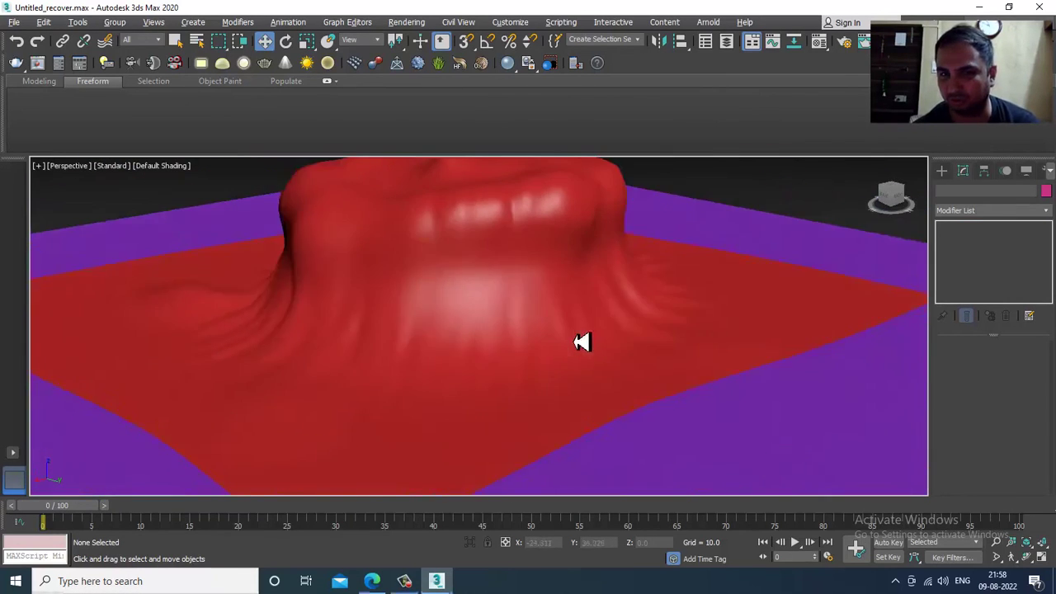
{"action": "scroll", "coordinate": [580, 363], "scroll_direction": "down", "scroll_amount": 4}
{"action": "scroll", "coordinate": [561, 368], "scroll_direction": "up", "scroll_amount": 4}
Step: Select the draped cloth and show the edged faces again to examine its sculpted mesh
{"action": "left_click", "coordinate": [550, 367]}
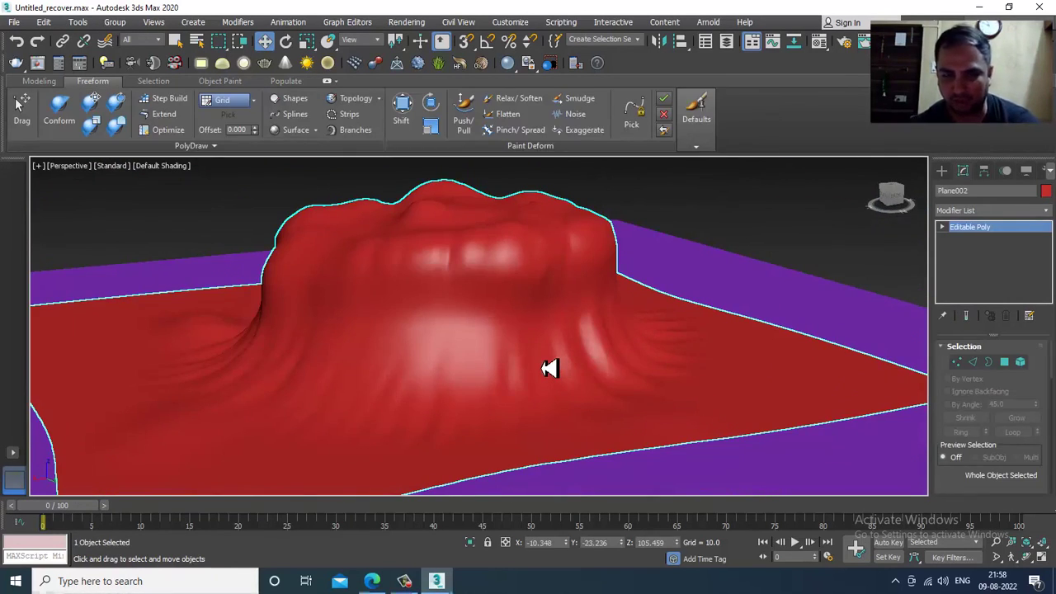
{"action": "key", "text": "F4"}
{"action": "mouse_move", "coordinate": [547, 368]}
{"action": "middle_mouse_down", "text": "alt"}
{"action": "mouse_move", "coordinate": [547, 417]}
{"action": "mouse_move", "coordinate": [557, 369]}
{"action": "mouse_move", "coordinate": [553, 400]}
{"action": "mouse_move", "coordinate": [570, 366]}
{"action": "mouse_move", "coordinate": [608, 394]}
{"action": "middle_mouse_up", "text": "alt"}
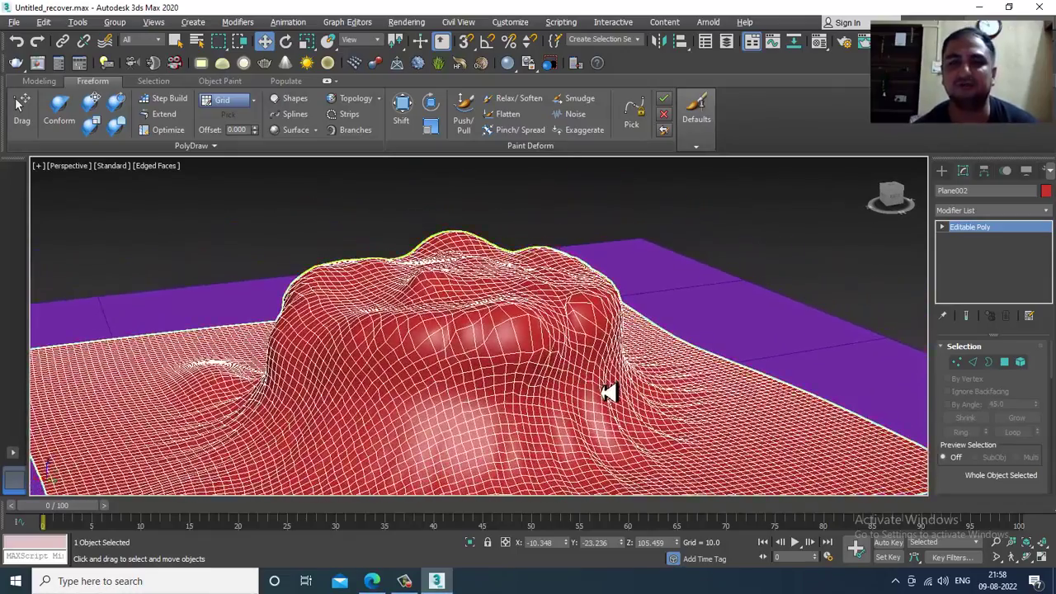
{"action": "scroll", "coordinate": [609, 393], "scroll_direction": "down", "scroll_amount": 3}
{"action": "middle_click_drag", "start_coordinate": [636, 429], "coordinate": [597, 372]}
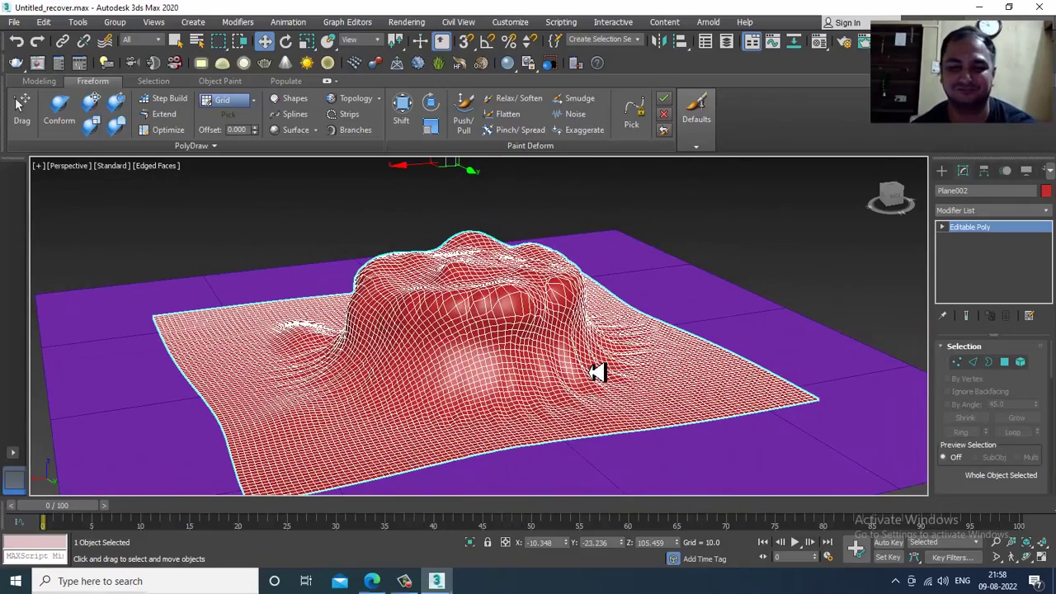